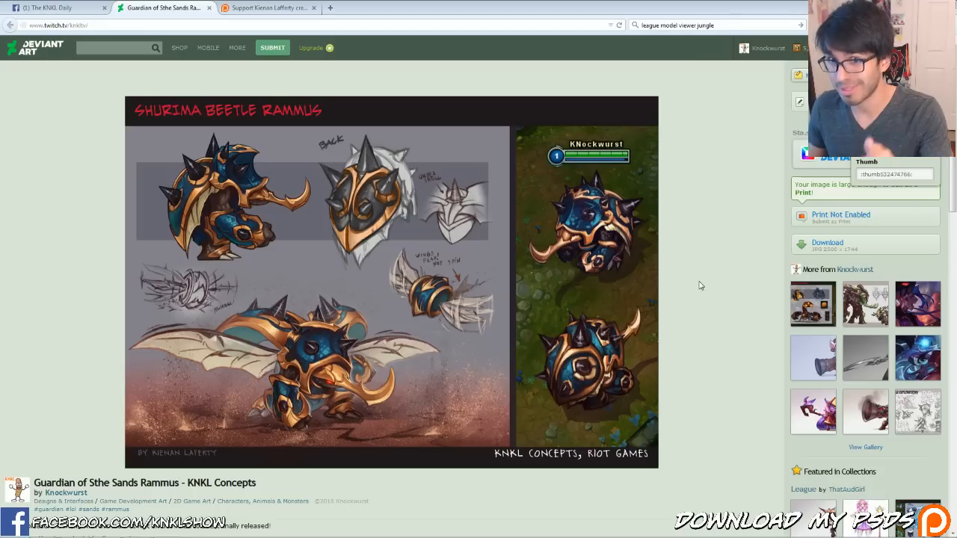
scroll(701, 290, "down", 1)
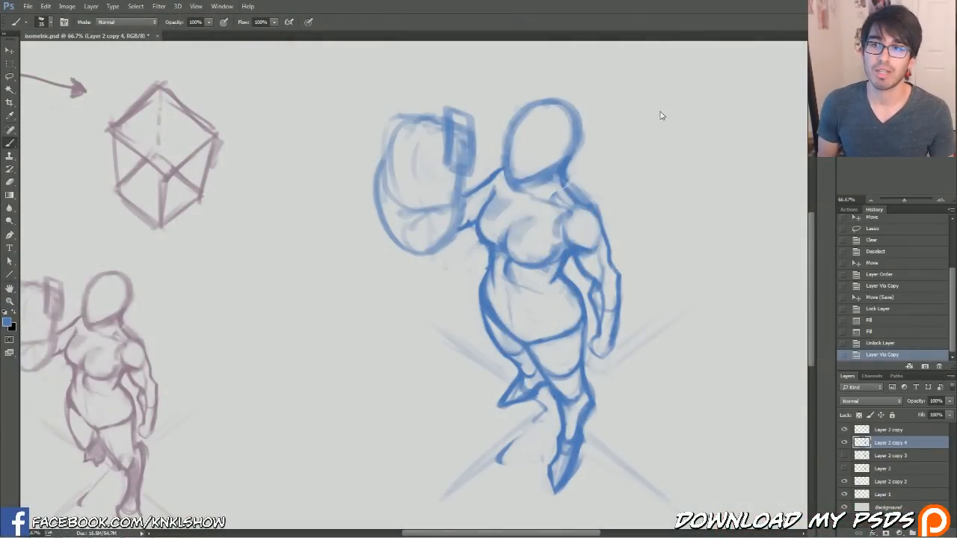
left_click_drag(566, 184, 525, 143)
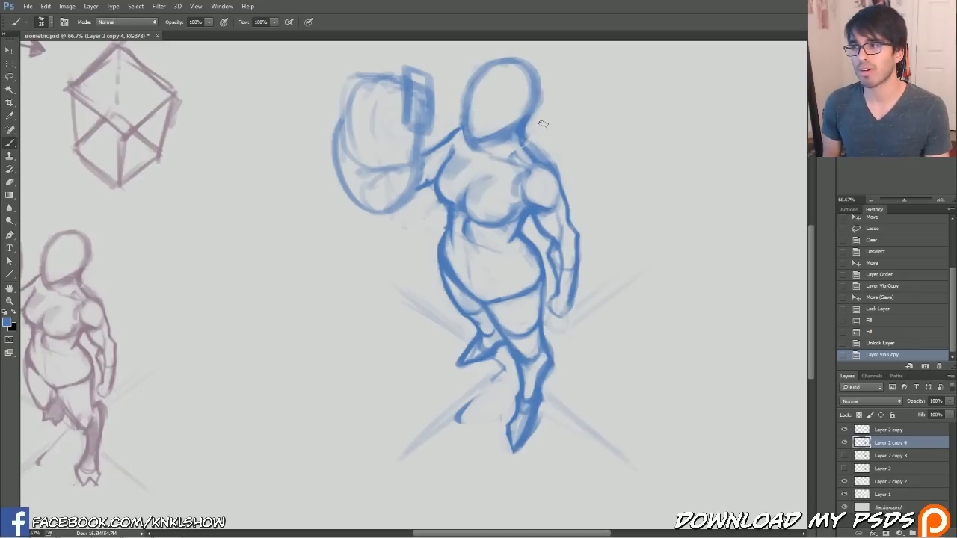
Trace the torso and head of the small standing figure in blue with a smaller brush.
mouse_move(486, 45)
left_mouse_down()
mouse_move(764, 119)
mouse_move(765, 151)
left_mouse_up()
key("bracketleft")
key("bracketleft")
key("bracketleft")
key("bracketleft")
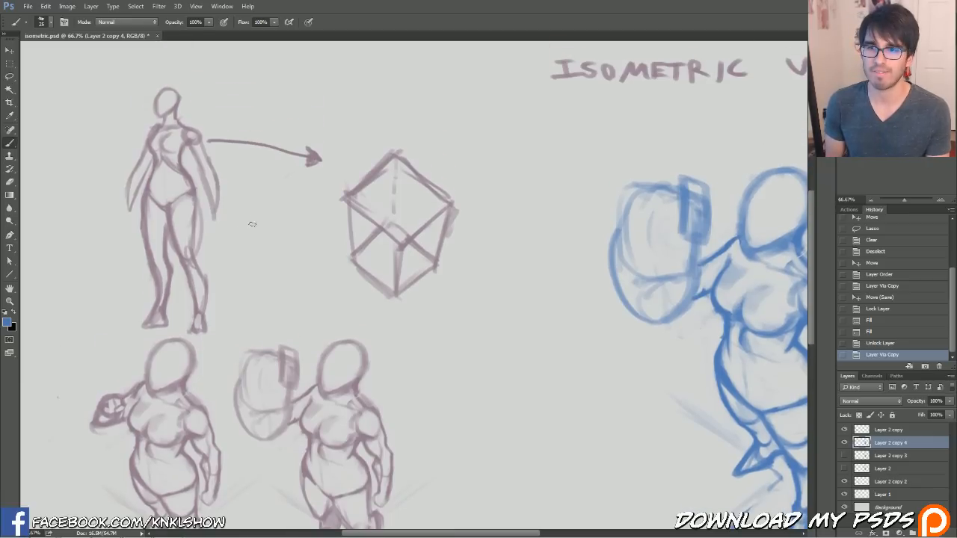
left_click_drag(187, 193, 198, 191)
mouse_move(181, 146)
left_mouse_down()
mouse_move(193, 175)
mouse_move(195, 152)
left_mouse_up()
mouse_move(147, 191)
left_mouse_down()
mouse_move(157, 157)
mouse_move(149, 140)
left_mouse_up()
mouse_move(150, 144)
left_mouse_down()
mouse_move(158, 128)
mouse_move(191, 127)
mouse_move(187, 147)
mouse_move(178, 122)
left_mouse_up()
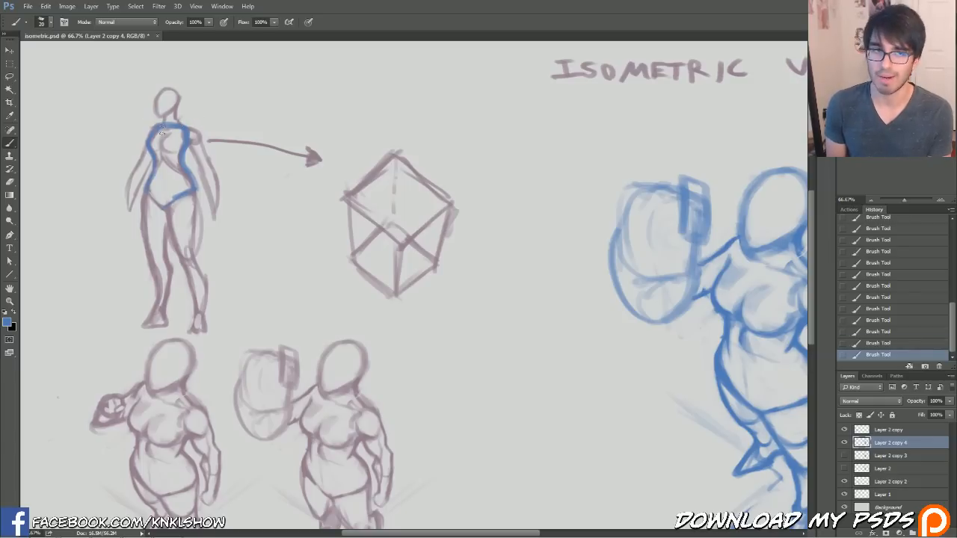
mouse_move(159, 115)
left_mouse_down()
mouse_move(174, 108)
mouse_move(178, 90)
mouse_move(157, 90)
mouse_move(163, 117)
left_mouse_up()
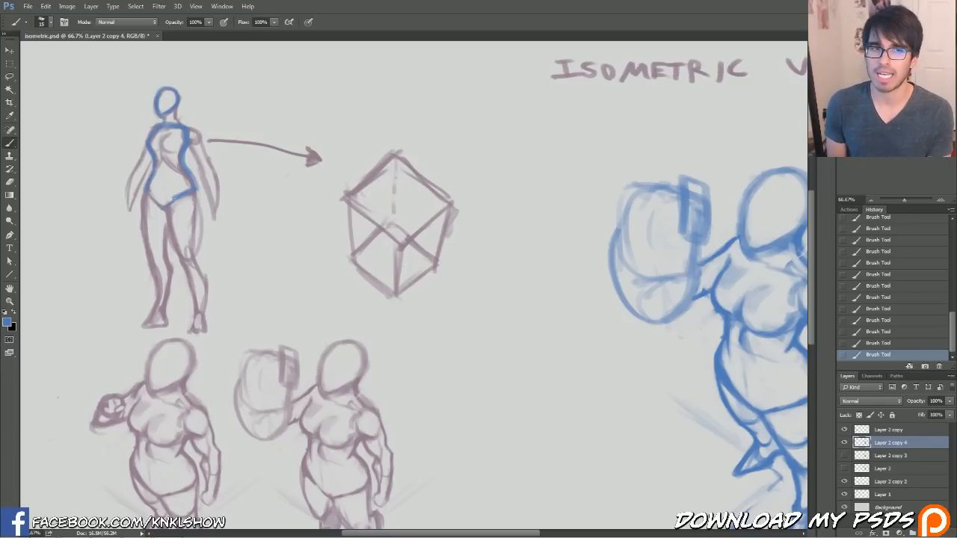
Trace the hips and both legs of the small standing figure in blue.
mouse_move(180, 199)
left_mouse_down()
mouse_move(170, 211)
mouse_move(155, 208)
mouse_move(143, 188)
mouse_move(150, 208)
mouse_move(163, 200)
mouse_move(197, 227)
mouse_move(192, 336)
mouse_move(193, 226)
left_mouse_up()
key("bracketright")
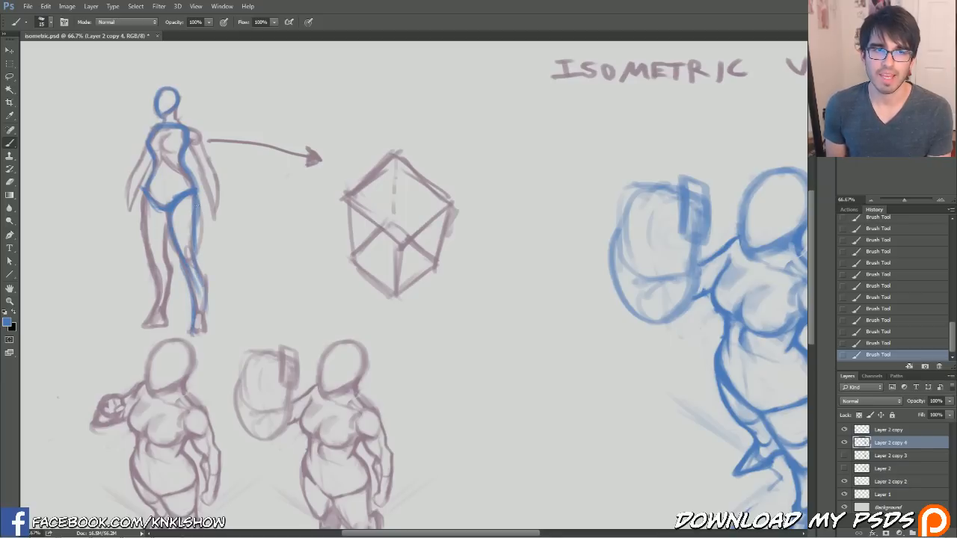
mouse_move(146, 198)
left_mouse_down()
mouse_move(152, 323)
mouse_move(172, 273)
mouse_move(166, 227)
left_mouse_up()
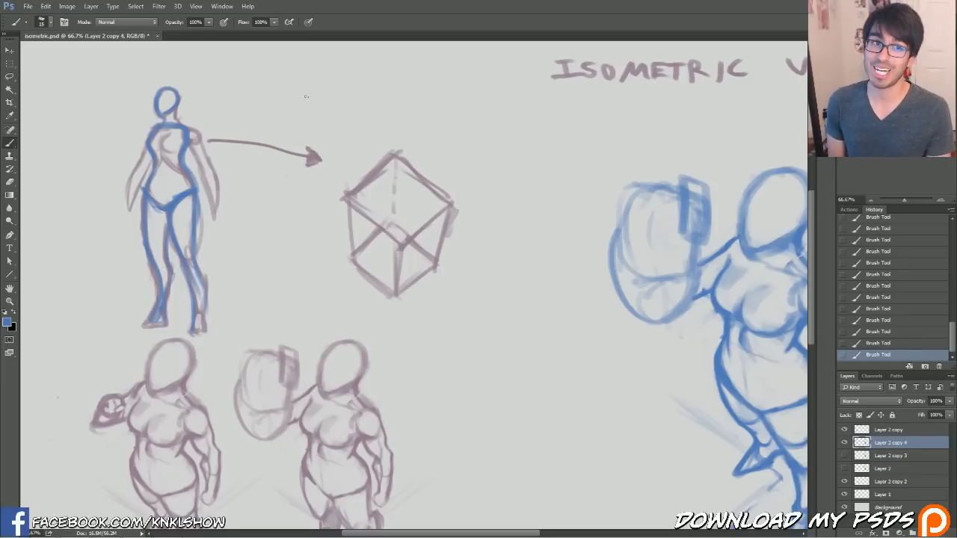
Sketch a stick figure's oval head, shoulder line and spine in the empty space beside the large blue figure.
left_click_drag(554, 276, 277, 225)
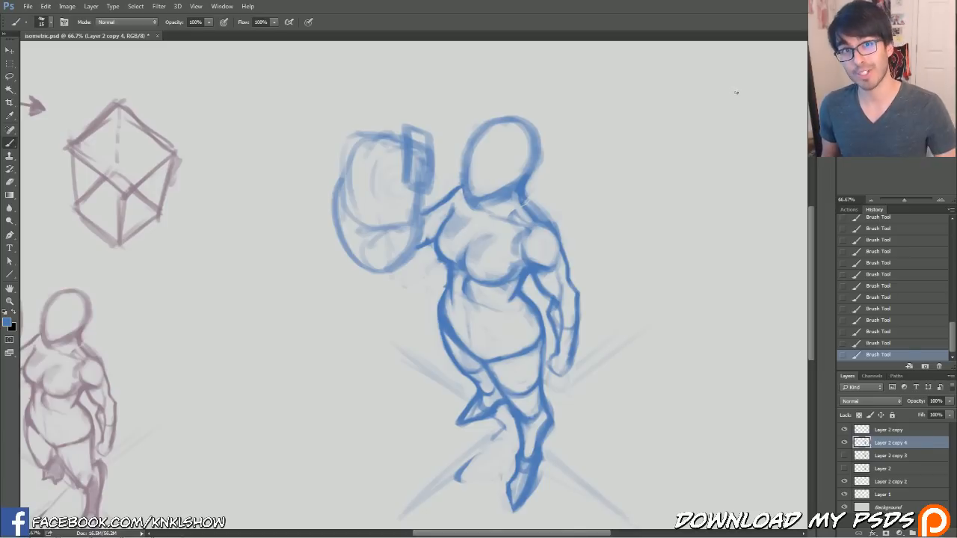
left_click_drag(639, 228, 575, 217)
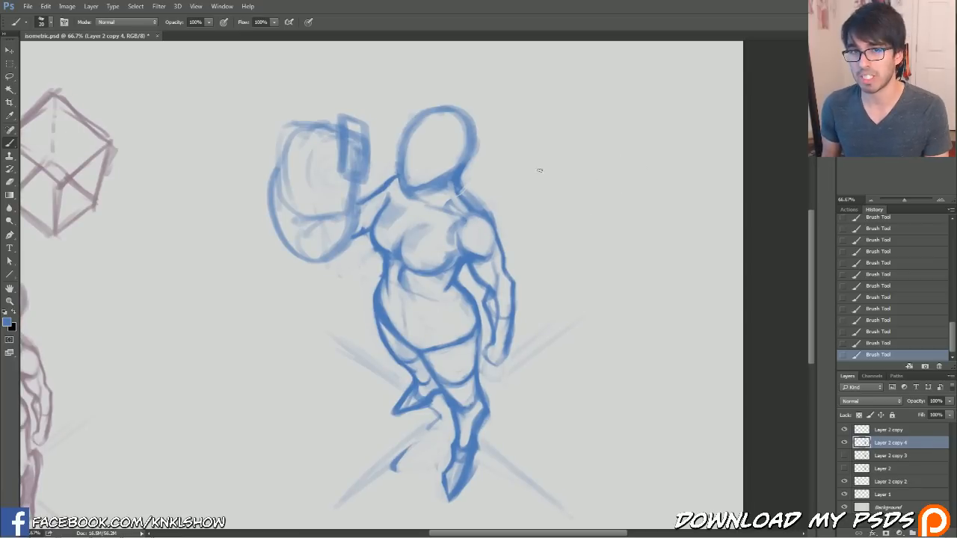
mouse_move(623, 155)
left_mouse_down()
mouse_move(635, 193)
mouse_move(666, 138)
mouse_move(640, 155)
mouse_move(636, 193)
mouse_move(647, 142)
left_mouse_up()
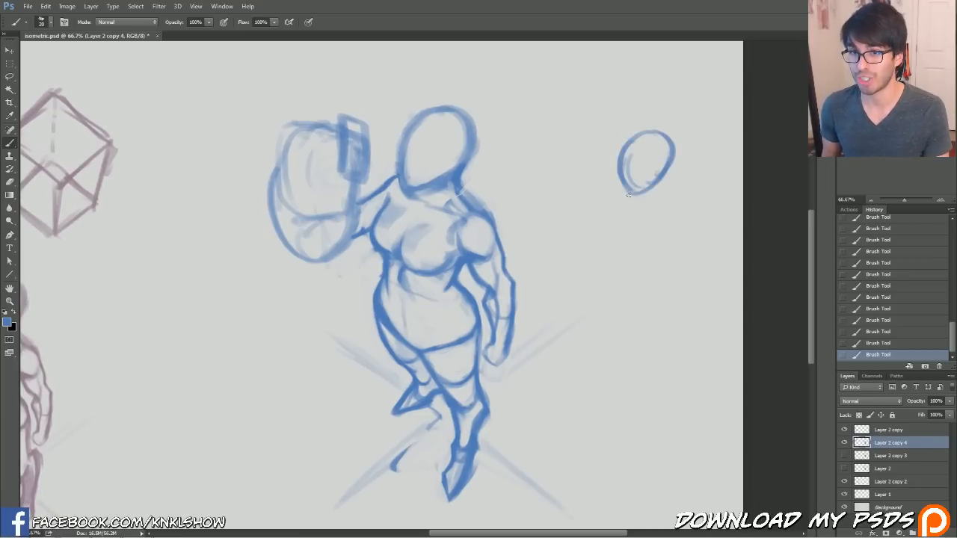
mouse_move(654, 177)
left_mouse_down()
mouse_move(648, 211)
mouse_move(650, 197)
mouse_move(667, 213)
mouse_move(596, 168)
left_mouse_up()
key("bracketleft")
left_click_drag(681, 214, 682, 217)
mouse_move(615, 182)
left_mouse_down()
mouse_move(603, 181)
mouse_move(630, 290)
left_mouse_up()
left_click_drag(641, 211, 627, 317)
Add a slanted hip line, jointed legs with feet and both arms to the stick figure.
left_click_drag(596, 277, 676, 323)
left_click_drag(596, 280, 607, 284)
mouse_move(667, 320)
left_mouse_down()
mouse_move(673, 471)
mouse_move(678, 450)
left_mouse_up()
left_click(673, 411)
left_click_drag(606, 293, 602, 440)
mouse_move(688, 223)
left_mouse_down()
mouse_move(723, 287)
mouse_move(711, 329)
mouse_move(717, 349)
left_mouse_up()
mouse_move(603, 187)
left_mouse_down()
mouse_move(568, 271)
mouse_move(534, 293)
left_mouse_up()
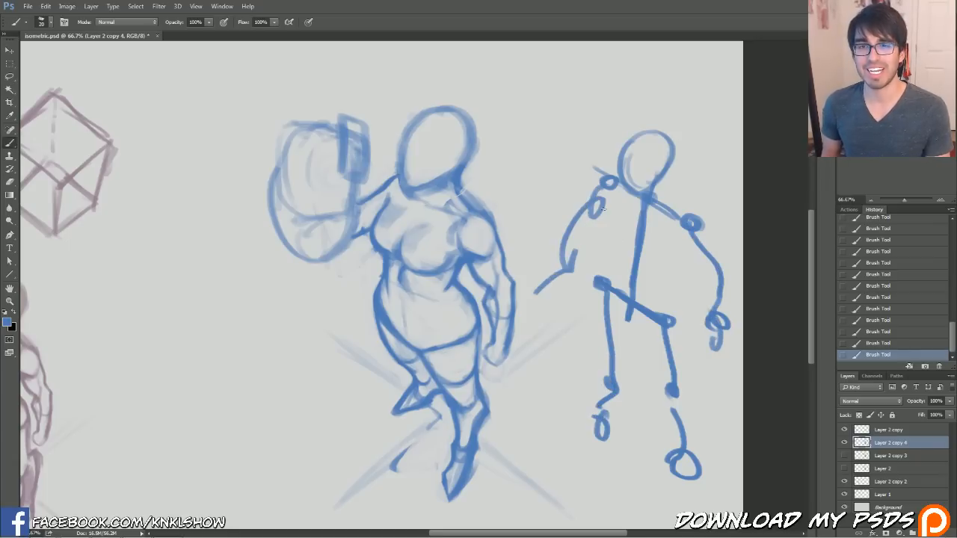
Build up the stick figure's upper arm, chest, waist and pelvis with a larger brush.
key("bracketright")
mouse_move(619, 187)
left_mouse_down()
mouse_move(583, 235)
mouse_move(571, 229)
mouse_move(618, 177)
left_mouse_up()
mouse_move(649, 205)
left_mouse_down()
mouse_move(669, 230)
mouse_move(643, 278)
left_mouse_up()
mouse_move(682, 244)
left_mouse_down()
mouse_move(648, 299)
mouse_move(659, 315)
left_mouse_up()
left_click_drag(634, 236, 603, 278)
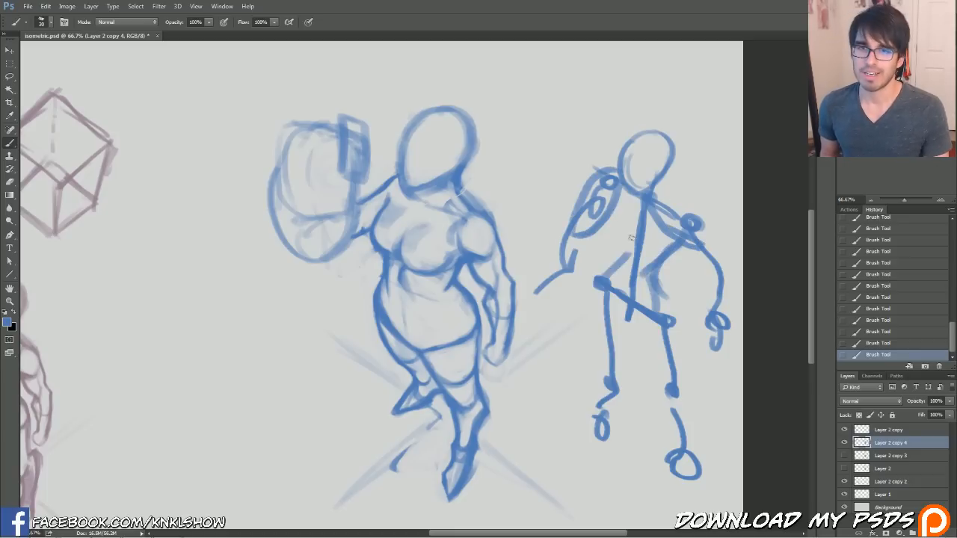
left_click_drag(638, 187, 616, 256)
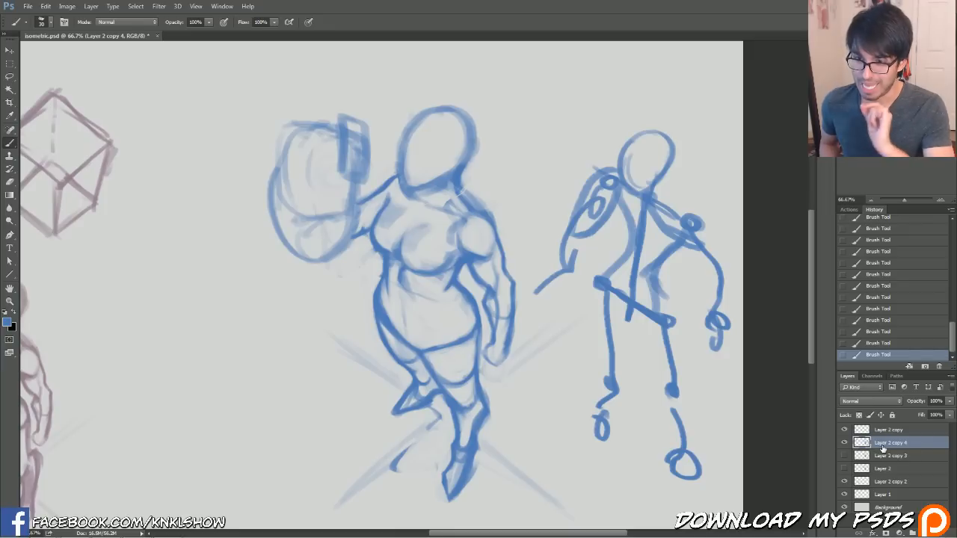
left_click_drag(616, 318, 648, 319)
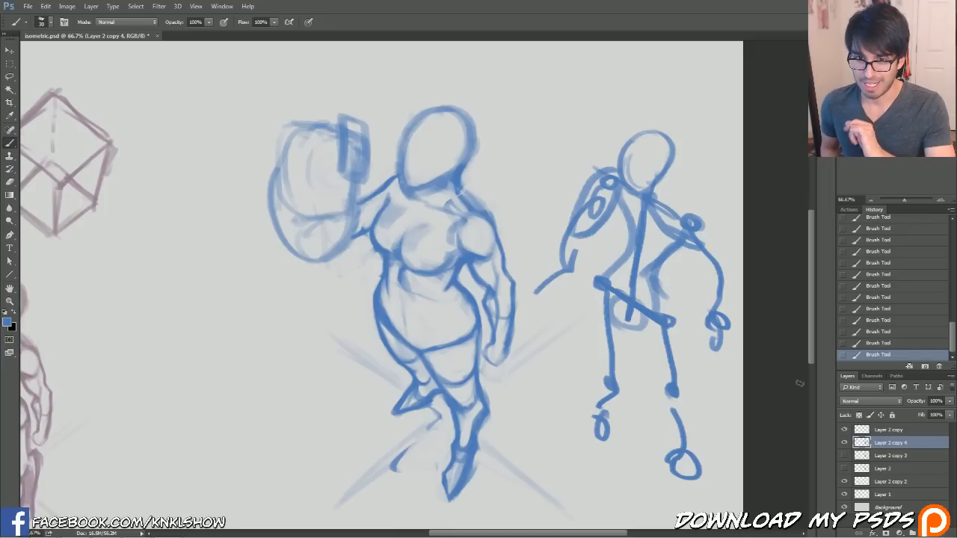
Lasso the stick figure on Layer 2 copy 4, clear it, deselect and return to the Brush tool.
mouse_move(892, 443)
left_mouse_down()
mouse_move(897, 486)
mouse_move(920, 528)
mouse_move(939, 532)
left_mouse_up()
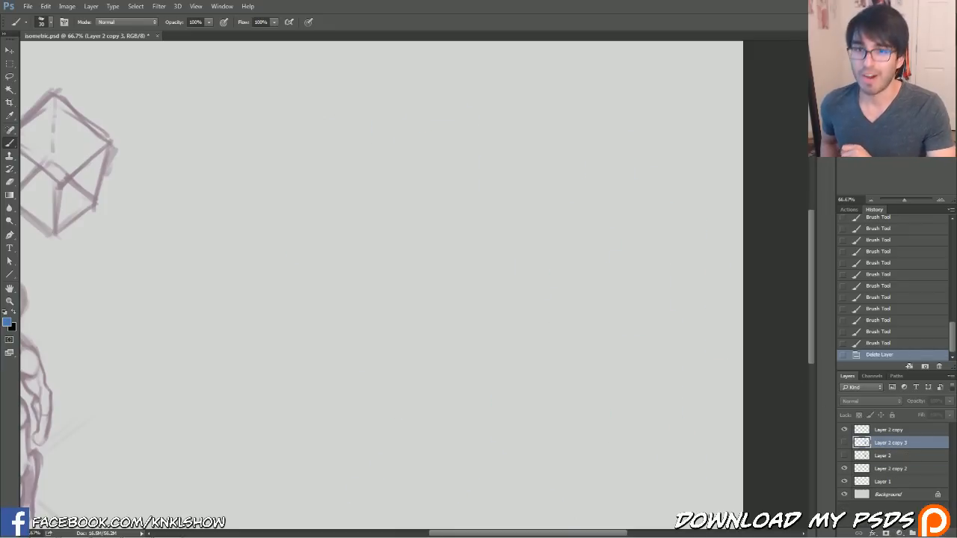
left_click(875, 344)
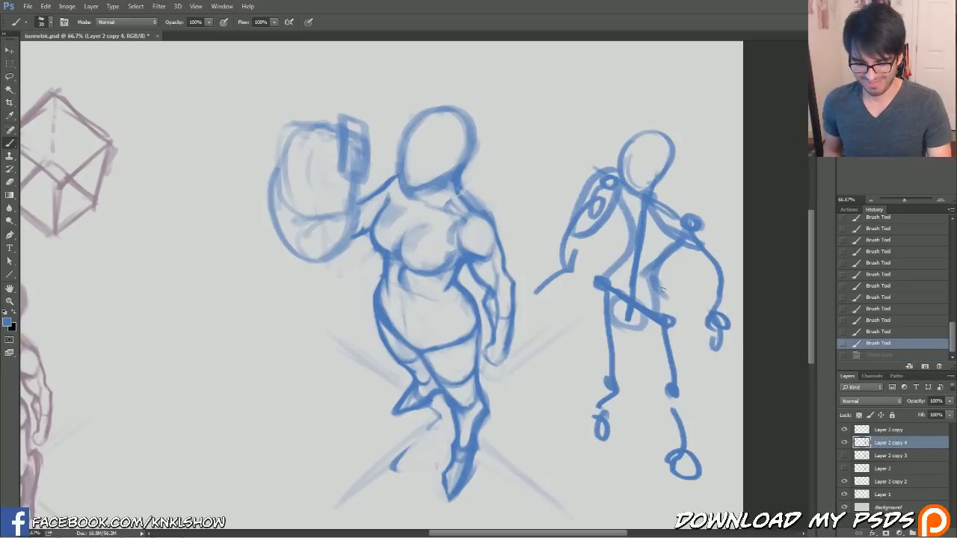
key("l")
mouse_move(531, 268)
left_mouse_down()
mouse_move(707, 102)
mouse_move(799, 404)
mouse_move(582, 465)
mouse_move(549, 417)
mouse_move(522, 343)
mouse_move(531, 284)
left_mouse_up()
key("Delete")
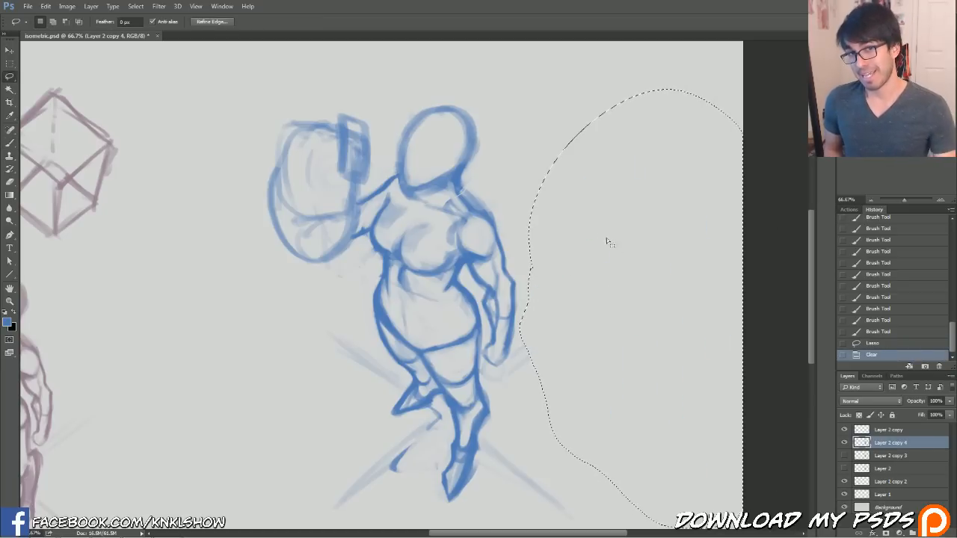
key("ctrl+d")
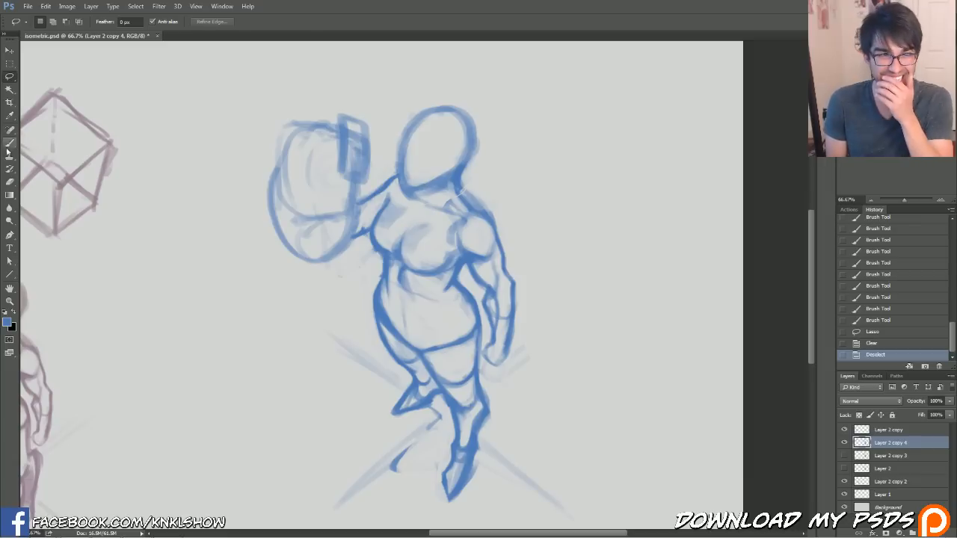
left_click(10, 142)
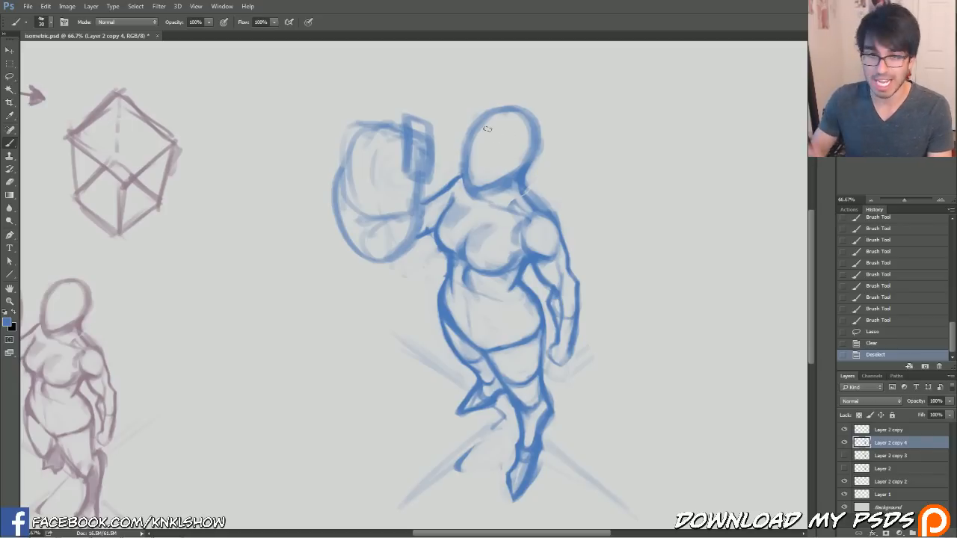
Sketch a cuff line across the forearm of the large figure's lowered arm with a smaller brush.
key("bracketleft")
key("bracketleft")
key("bracketleft")
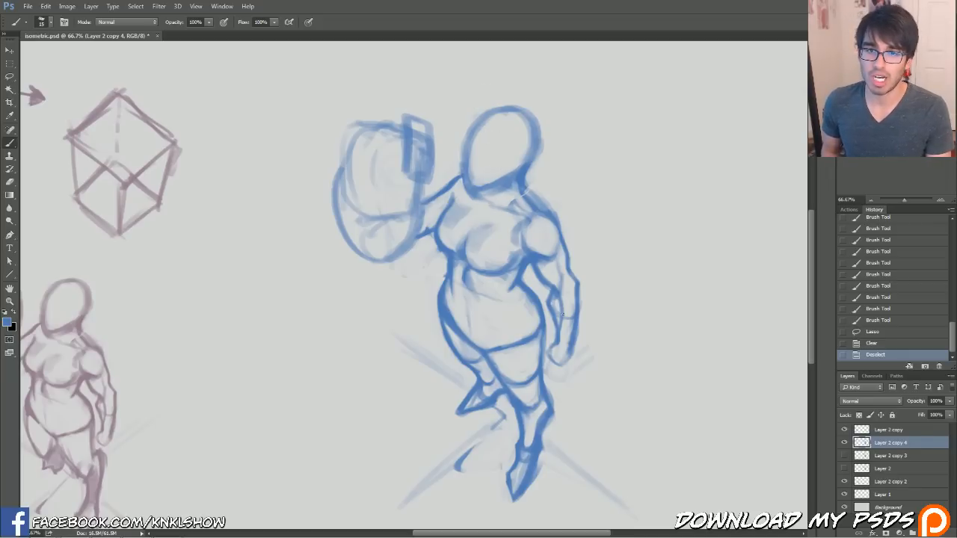
mouse_move(555, 309)
left_mouse_down()
mouse_move(577, 308)
mouse_move(575, 316)
left_mouse_up()
left_click_drag(576, 314, 581, 305)
Erase parts of the lowered arm's forearm to make room for a gauntlet.
key("bracketright")
key("bracketright")
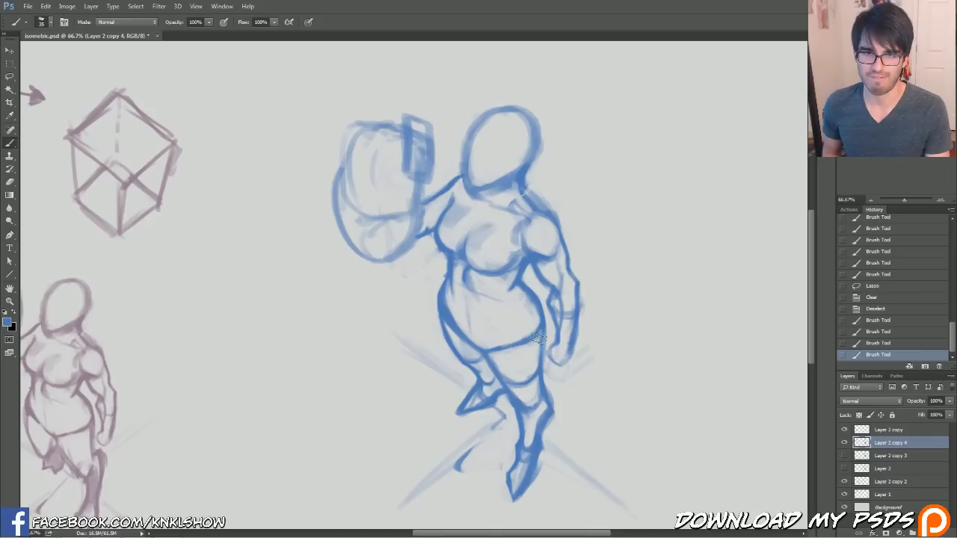
key("e")
mouse_move(562, 313)
left_mouse_down()
mouse_move(561, 358)
mouse_move(555, 312)
mouse_move(570, 306)
mouse_move(567, 323)
mouse_move(561, 293)
left_mouse_up()
left_click_drag(581, 298, 589, 282)
Sketch a large rounded gauntlet over the lowered forearm and erase the forearm and hand lines inside it.
key("b")
mouse_move(569, 290)
left_mouse_down()
mouse_move(580, 293)
mouse_move(559, 334)
left_mouse_up()
left_click_drag(559, 291, 557, 378)
mouse_move(559, 362)
left_mouse_down()
mouse_move(558, 384)
mouse_move(578, 394)
mouse_move(595, 389)
mouse_move(615, 334)
left_mouse_up()
left_click_drag(612, 299, 590, 390)
left_click_drag(615, 270, 612, 344)
mouse_move(615, 301)
left_mouse_down()
mouse_move(606, 272)
mouse_move(617, 277)
mouse_move(609, 341)
mouse_move(592, 382)
mouse_move(567, 369)
mouse_move(558, 345)
mouse_move(567, 376)
mouse_move(558, 368)
mouse_move(584, 390)
mouse_move(613, 336)
left_mouse_up()
key("e")
mouse_move(572, 363)
left_mouse_down()
mouse_move(561, 385)
mouse_move(557, 377)
mouse_move(591, 386)
left_mouse_up()
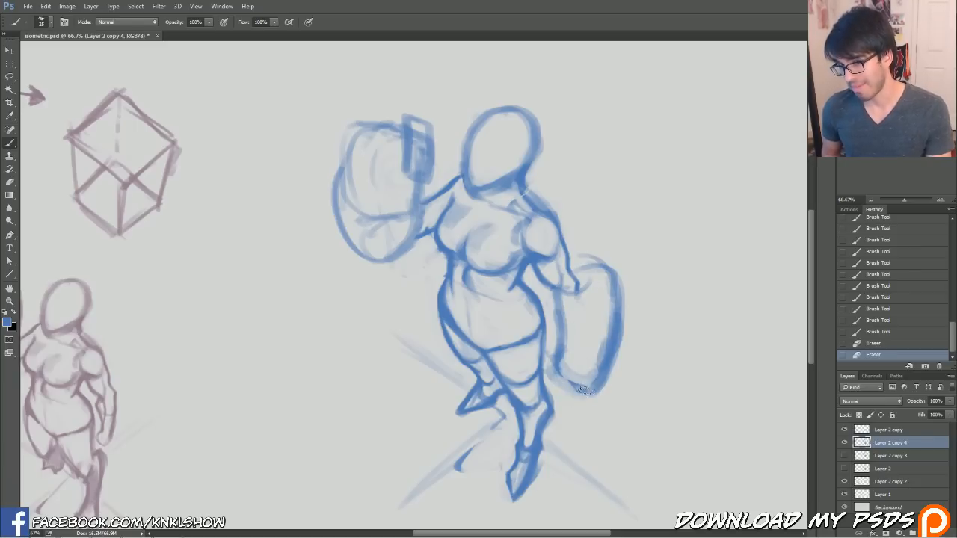
left_click_drag(564, 333, 563, 368)
mouse_move(568, 380)
left_mouse_down()
mouse_move(566, 350)
mouse_move(562, 360)
left_mouse_up()
mouse_move(561, 296)
left_mouse_down()
mouse_move(610, 301)
mouse_move(576, 305)
left_mouse_up()
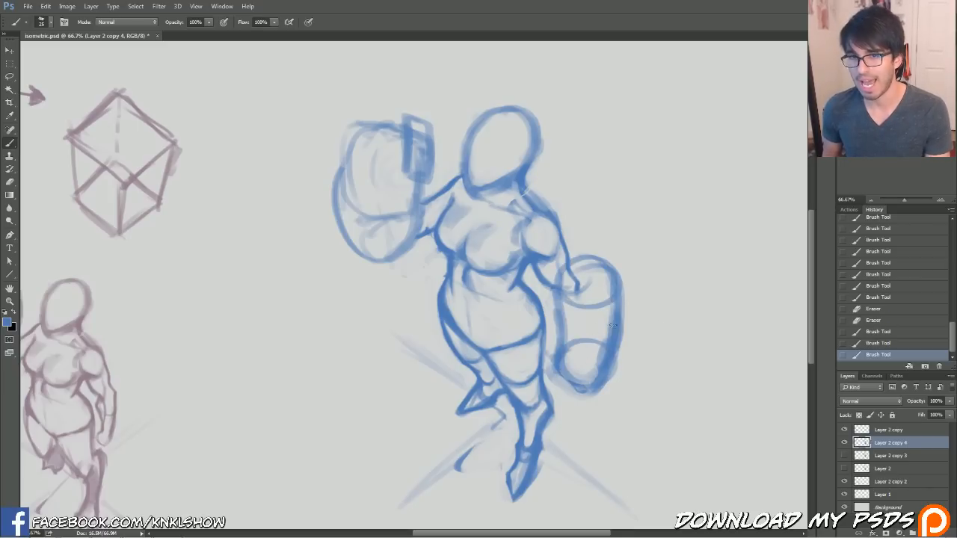
left_click(894, 321)
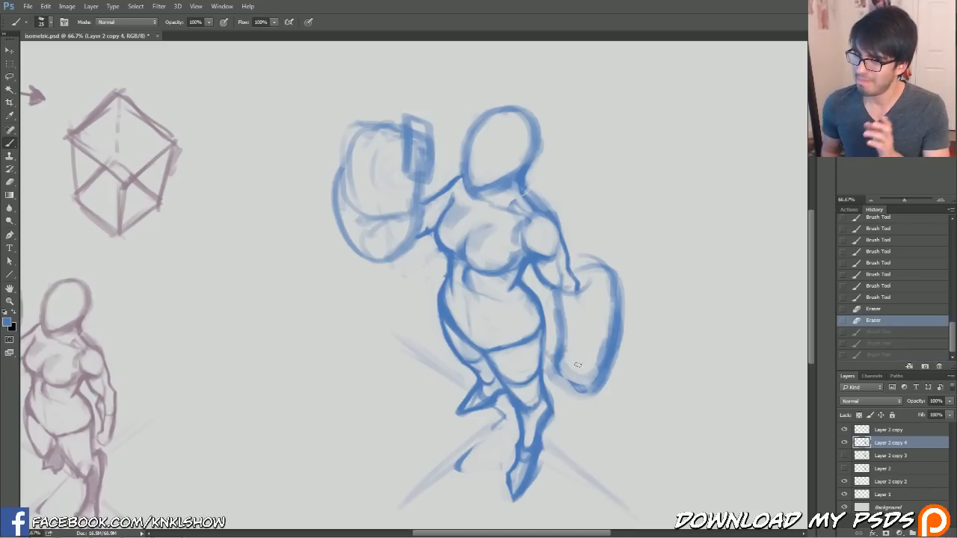
Close the gauntlet's lower outline, erase the old elbow and redraw the arm angled outward into the gauntlet.
mouse_move(554, 367)
left_mouse_down()
mouse_move(591, 385)
mouse_move(580, 388)
mouse_move(567, 376)
mouse_move(619, 348)
left_mouse_up()
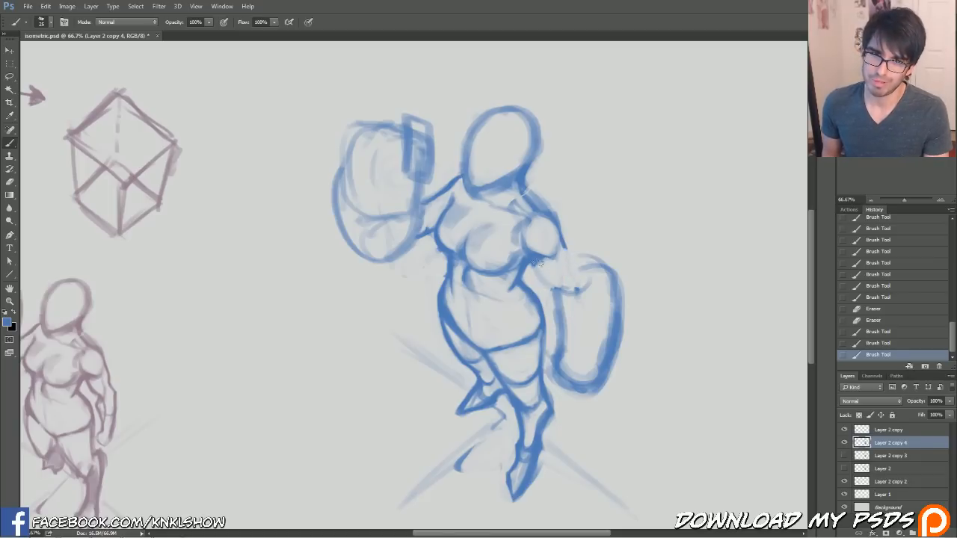
left_click_drag(570, 260, 554, 293)
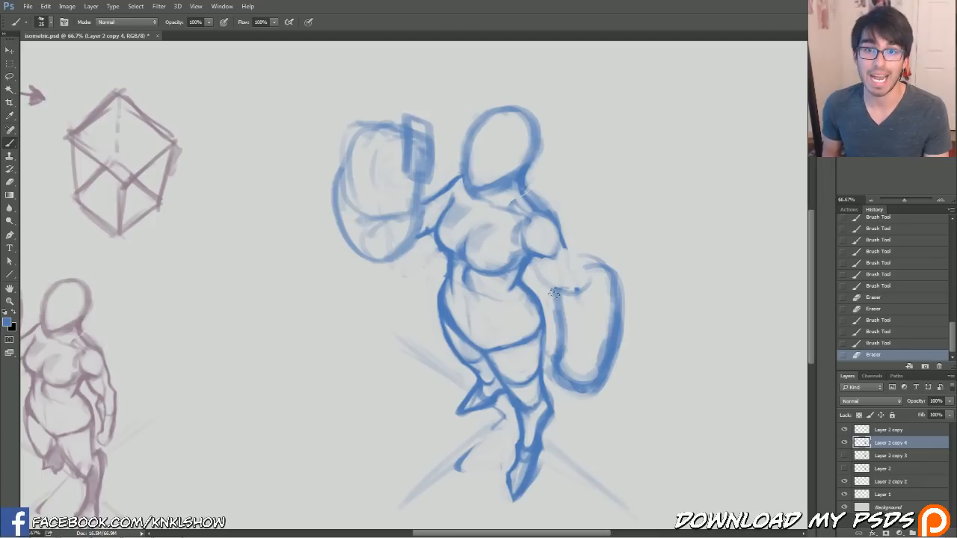
left_click_drag(564, 238, 566, 248)
mouse_move(539, 259)
left_mouse_down()
mouse_move(567, 281)
mouse_move(557, 273)
left_mouse_up()
left_click_drag(561, 228, 582, 251)
mouse_move(561, 228)
left_mouse_down()
mouse_move(581, 255)
mouse_move(576, 247)
left_mouse_up()
mouse_move(576, 246)
left_mouse_down()
mouse_move(599, 285)
mouse_move(544, 265)
mouse_move(573, 285)
left_mouse_up()
mouse_move(563, 280)
left_mouse_down()
mouse_move(570, 291)
mouse_move(598, 279)
mouse_move(575, 296)
mouse_move(584, 297)
left_mouse_up()
Reinforce the gauntlet's upper outer edge and add a thin inner contour running down its length.
left_click_drag(615, 262, 598, 302)
mouse_move(608, 284)
left_mouse_down()
mouse_move(583, 300)
mouse_move(594, 347)
left_mouse_up()
key("bracketleft")
key("bracketleft")
key("bracketleft")
left_click_drag(579, 296, 598, 366)
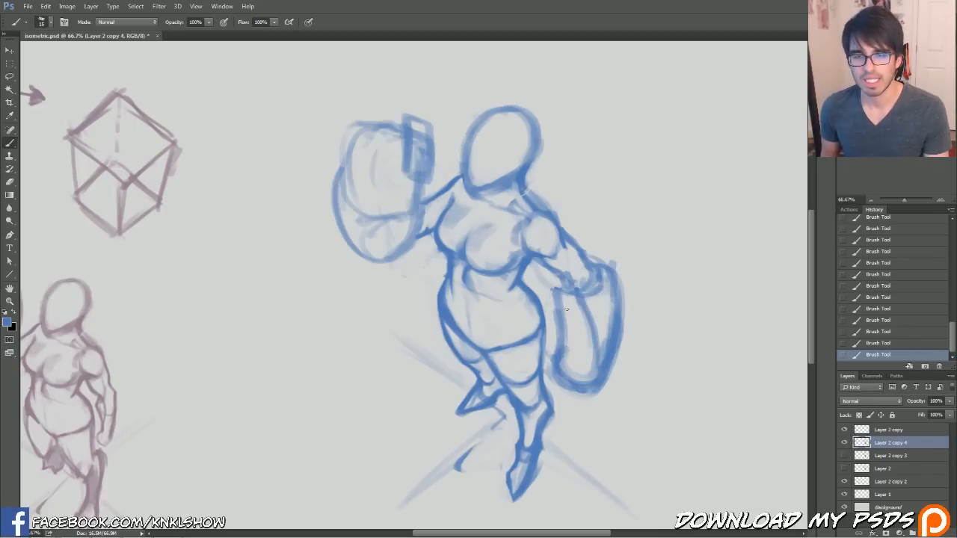
Sketch a blocky fist at the lower end of the gauntlet and erase gaps to separate the fingers.
key("bracketright")
mouse_move(567, 355)
left_mouse_down()
mouse_move(591, 368)
mouse_move(566, 386)
mouse_move(579, 375)
mouse_move(565, 383)
mouse_move(565, 351)
mouse_move(563, 382)
mouse_move(585, 383)
mouse_move(588, 399)
mouse_move(620, 358)
left_mouse_up()
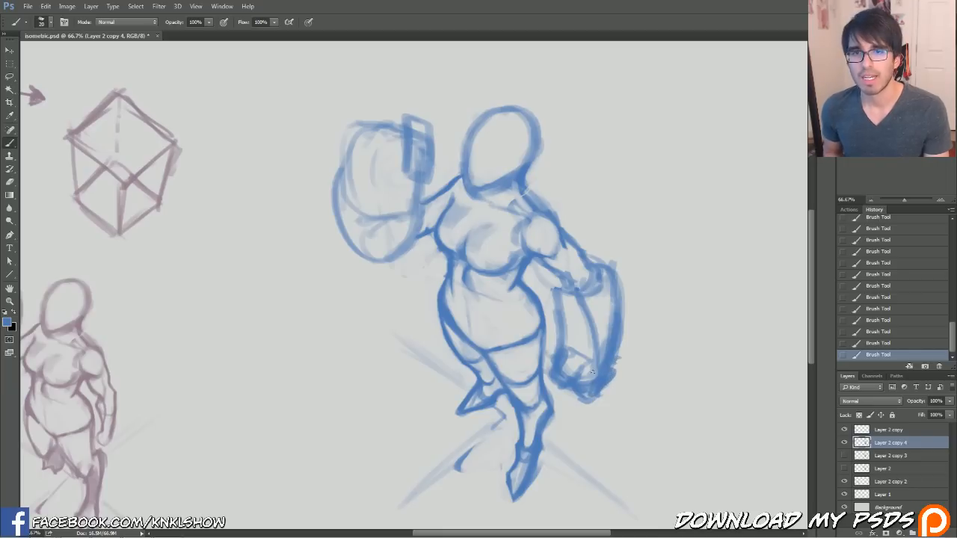
key("e")
left_click_drag(594, 392, 613, 369)
mouse_move(611, 367)
left_mouse_down()
mouse_move(619, 361)
mouse_move(613, 370)
mouse_move(620, 360)
mouse_move(608, 358)
left_mouse_up()
Extend the gauntlet's outer plate upward past the elbow with thick strokes and darken its inner edge.
key("b")
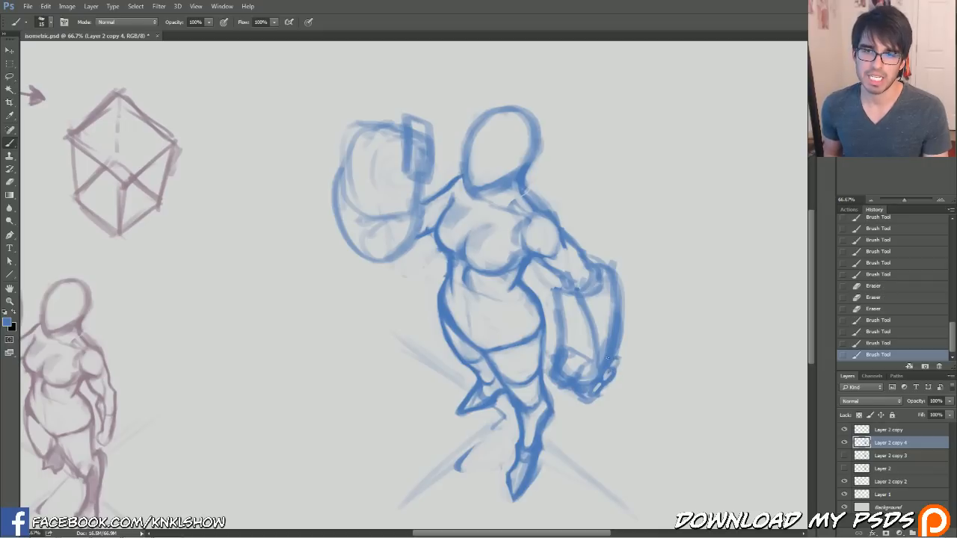
left_click_drag(619, 314, 621, 265)
left_click_drag(620, 313, 622, 262)
mouse_move(613, 303)
left_mouse_down()
mouse_move(618, 258)
mouse_move(624, 265)
left_mouse_up()
left_click_drag(623, 334, 618, 251)
mouse_move(619, 297)
left_mouse_down()
mouse_move(610, 253)
mouse_move(603, 294)
mouse_move(610, 283)
mouse_move(560, 309)
mouse_move(549, 289)
mouse_move(562, 268)
left_mouse_up()
left_click_drag(565, 338, 557, 306)
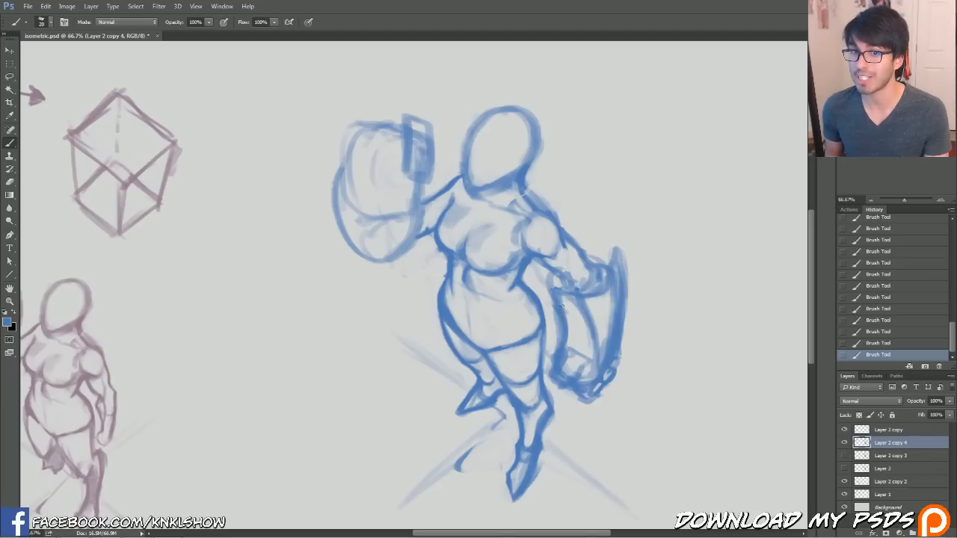
Erase excess lines along the gauntlet's inner edge, opening and upper plate tip.
key("e")
left_click_drag(555, 346, 557, 302)
left_click_drag(607, 277, 580, 298)
left_click_drag(597, 294, 576, 296)
left_click_drag(613, 269, 610, 290)
left_click_drag(600, 249, 596, 260)
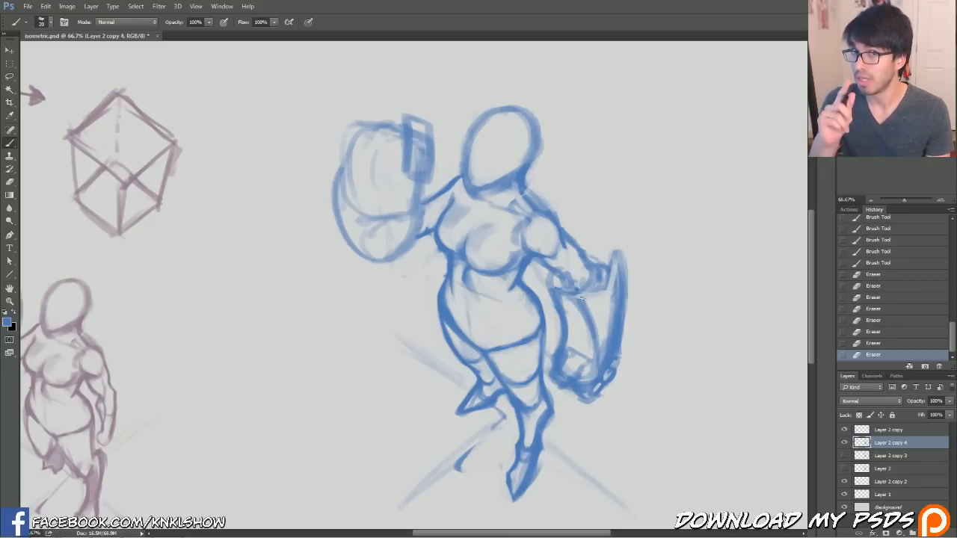
Refine the elbow and forearm where the lowered arm enters the gauntlet.
mouse_move(573, 284)
left_mouse_down()
mouse_move(586, 286)
mouse_move(573, 290)
left_mouse_up()
left_click_drag(572, 283, 589, 282)
mouse_move(589, 271)
left_mouse_down()
mouse_move(555, 270)
mouse_move(579, 279)
left_mouse_up()
mouse_move(572, 274)
left_mouse_down()
mouse_move(585, 285)
mouse_move(572, 256)
left_mouse_up()
mouse_move(565, 252)
left_mouse_down()
mouse_move(574, 262)
mouse_move(549, 258)
left_mouse_up()
mouse_move(555, 258)
left_mouse_down()
mouse_move(532, 249)
mouse_move(552, 262)
left_mouse_up()
mouse_move(556, 263)
left_mouse_down()
mouse_move(572, 269)
mouse_move(585, 253)
left_mouse_up()
left_click_drag(588, 259, 580, 251)
mouse_move(582, 257)
left_mouse_down()
mouse_move(575, 254)
mouse_move(590, 260)
mouse_move(573, 242)
left_mouse_up()
Clean up the contours around the elbow and gauntlet opening with a smaller tip.
key("bracketleft")
left_click_drag(582, 253, 563, 229)
mouse_move(594, 273)
left_mouse_down()
mouse_move(584, 259)
mouse_move(584, 292)
left_mouse_up()
left_click_drag(577, 241, 588, 257)
mouse_move(576, 240)
left_mouse_down()
mouse_move(587, 256)
mouse_move(579, 245)
mouse_move(570, 284)
mouse_move(561, 272)
mouse_move(563, 298)
left_mouse_up()
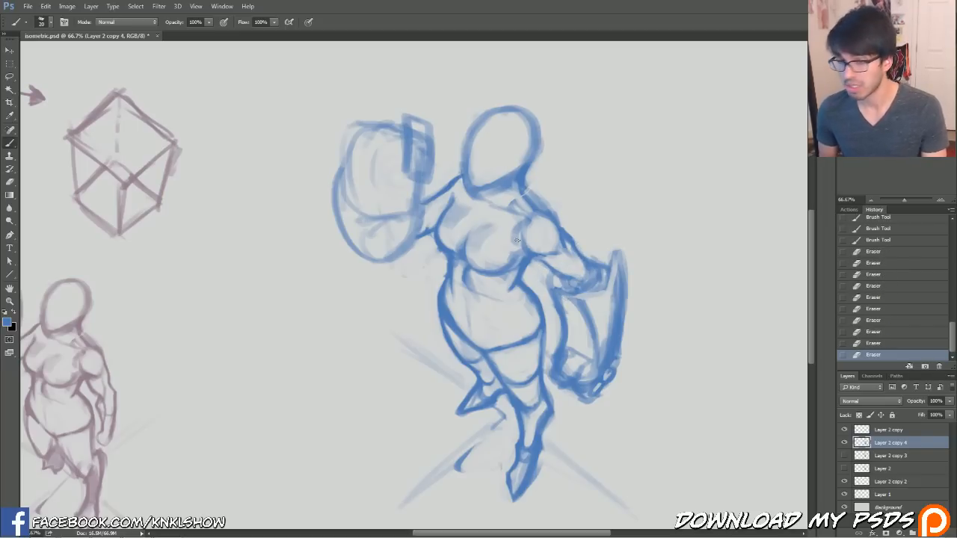
Draw a rounded cuff rim behind the lowered arm's elbow and strengthen the gauntlet's inner edge and inner contour.
key("]")
mouse_move(539, 259)
left_mouse_down()
mouse_move(571, 279)
mouse_move(604, 280)
mouse_move(610, 264)
mouse_move(591, 250)
left_mouse_up()
key("]")
left_click_drag(550, 273, 553, 296)
mouse_move(561, 294)
left_mouse_down()
mouse_move(584, 323)
mouse_move(587, 357)
left_mouse_up()
Add a corner curve and a small rectangular finger block to the top of the raised gauntlet with a smaller brush.
key("[")
key("[")
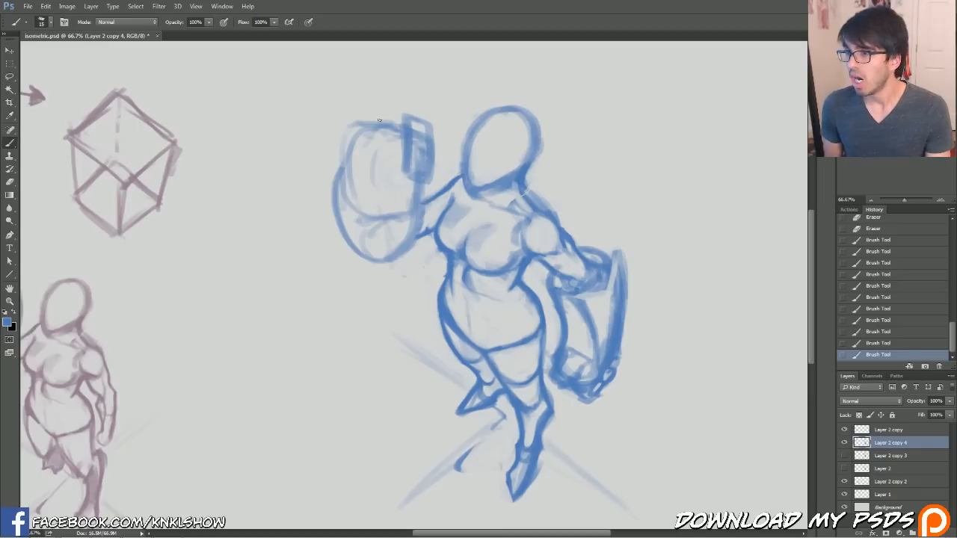
left_click_drag(347, 145, 343, 128)
mouse_move(403, 154)
left_mouse_down()
mouse_move(370, 151)
mouse_move(370, 129)
left_mouse_up()
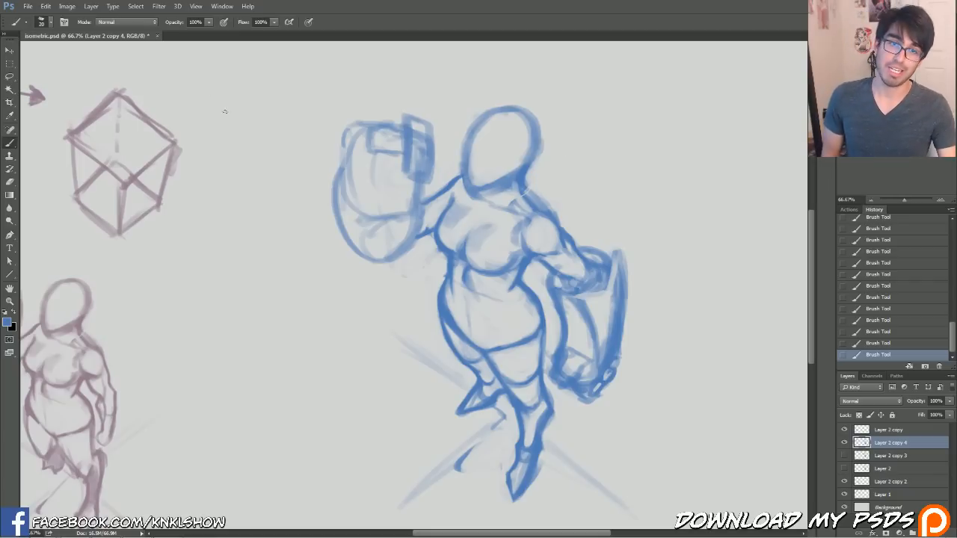
Flip the canvas horizontally to check the sketch in mirror view.
left_click(68, 7)
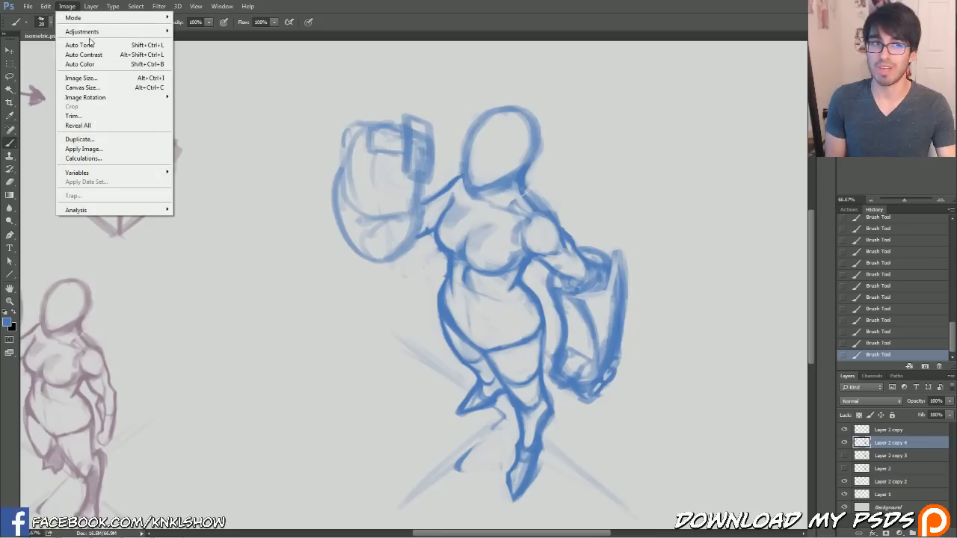
mouse_move(86, 98)
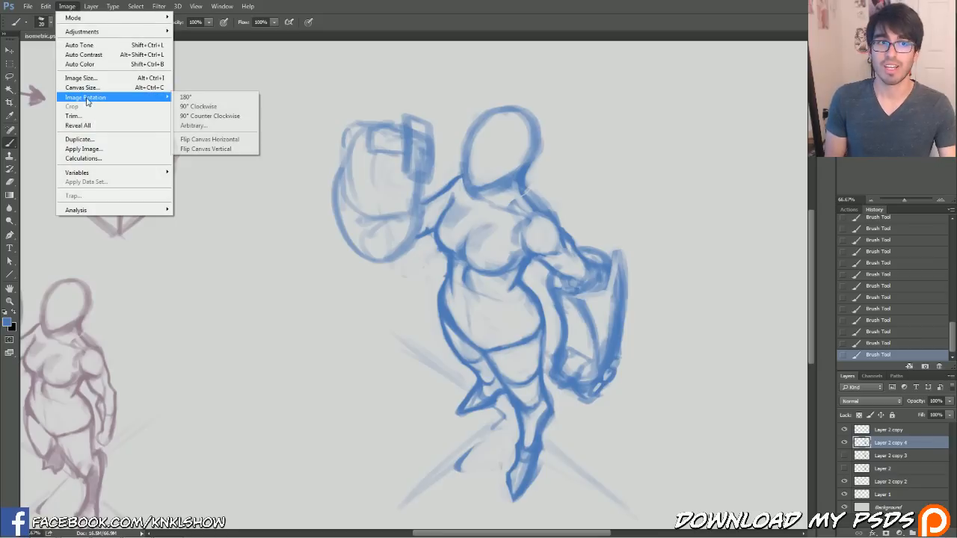
left_click(217, 142)
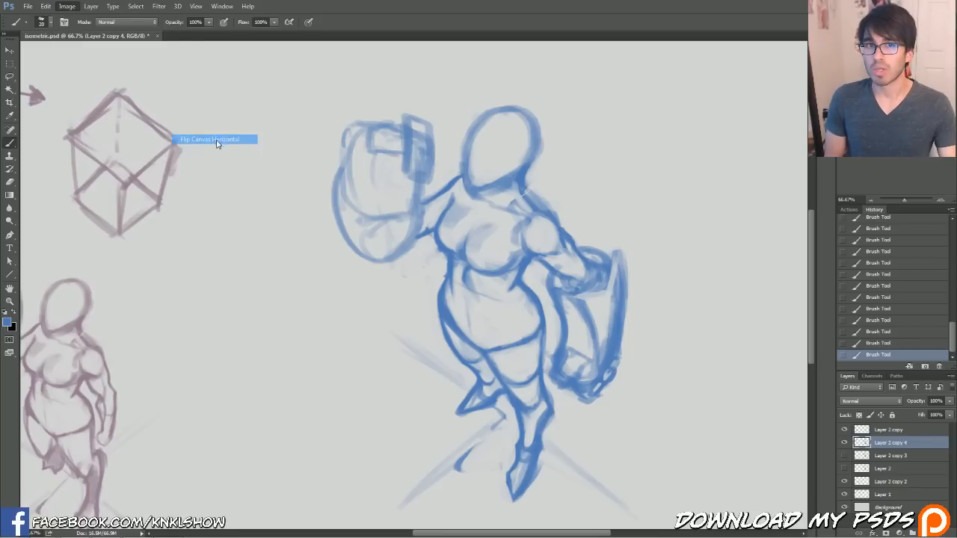
left_click_drag(631, 144, 793, 171)
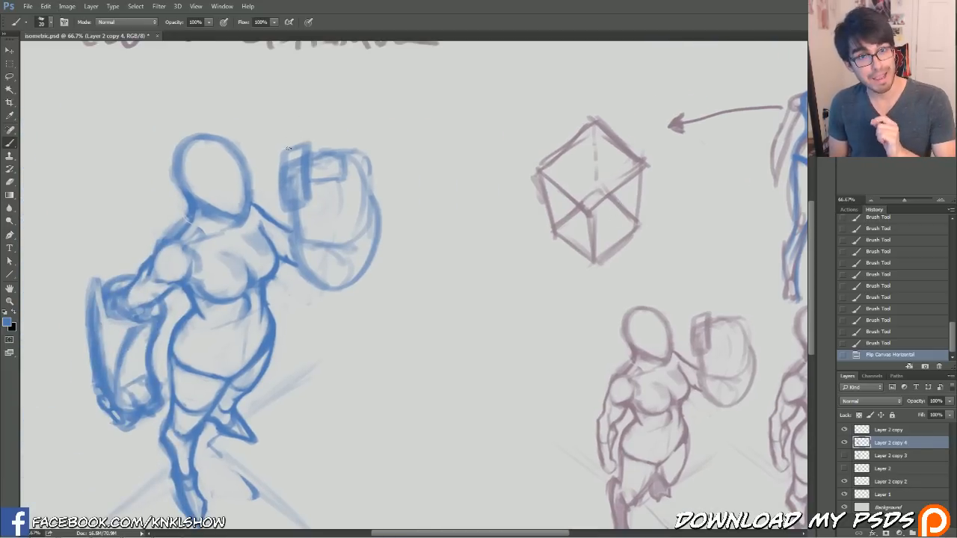
Rough in the finger divisions and the outer knuckle edge on the raised gauntlet's fist.
mouse_move(313, 180)
left_mouse_down()
mouse_move(344, 180)
mouse_move(347, 158)
mouse_move(348, 168)
left_mouse_up()
left_click_drag(344, 240, 350, 239)
mouse_move(360, 231)
left_mouse_down()
mouse_move(349, 241)
mouse_move(372, 188)
mouse_move(367, 150)
mouse_move(373, 192)
left_mouse_up()
mouse_move(342, 228)
left_mouse_down()
mouse_move(302, 229)
mouse_move(349, 229)
mouse_move(302, 228)
mouse_move(352, 187)
left_mouse_up()
mouse_move(302, 208)
left_mouse_down()
mouse_move(307, 238)
mouse_move(311, 173)
mouse_move(308, 239)
left_mouse_up()
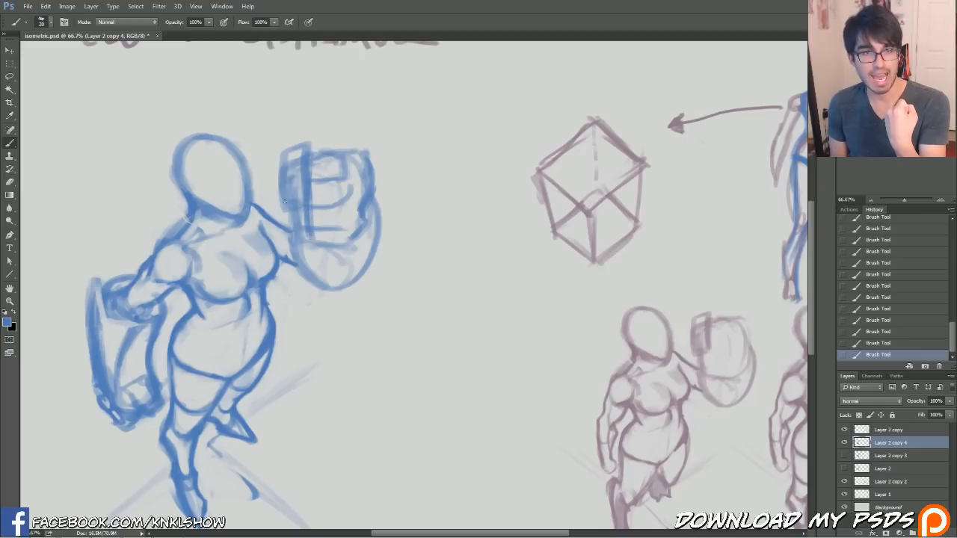
Erase the old thumb top, redraw the thumb as a tilted block, and reshape the fist's upper edge.
mouse_move(273, 181)
left_mouse_down()
mouse_move(284, 157)
mouse_move(307, 178)
mouse_move(303, 193)
mouse_move(291, 189)
mouse_move(306, 202)
left_mouse_up()
key("e")
mouse_move(282, 154)
left_mouse_down()
mouse_move(314, 147)
mouse_move(325, 181)
left_mouse_up()
key("b")
mouse_move(332, 145)
left_mouse_down()
mouse_move(354, 150)
mouse_move(320, 178)
left_mouse_up()
left_click_drag(309, 144, 323, 154)
mouse_move(320, 158)
left_mouse_down()
mouse_move(323, 170)
mouse_move(359, 149)
left_mouse_up()
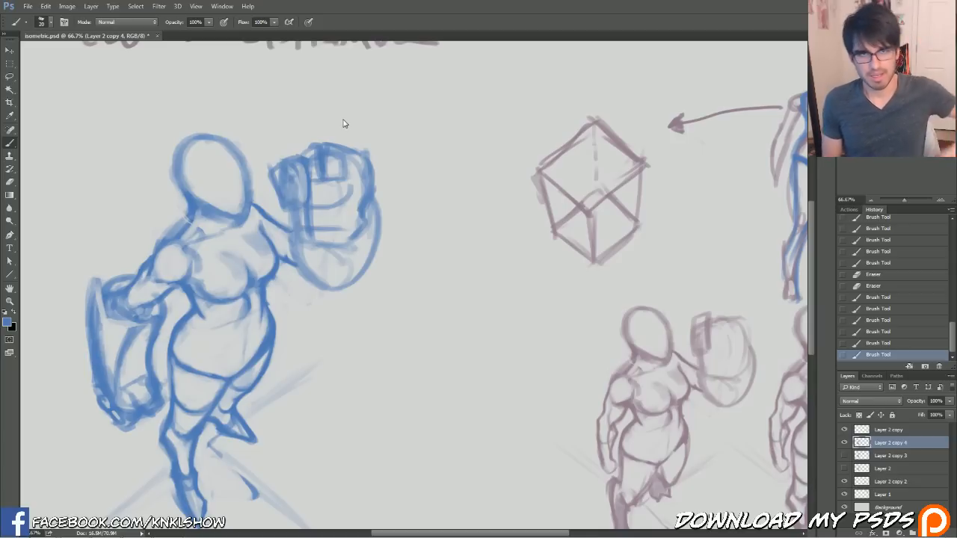
Block in the knuckle segments along the fist's outer side and erase the stray lines between them.
mouse_move(337, 197)
left_mouse_down()
mouse_move(353, 159)
mouse_move(339, 153)
mouse_move(337, 176)
mouse_move(338, 165)
mouse_move(347, 186)
mouse_move(332, 161)
mouse_move(336, 177)
mouse_move(327, 179)
mouse_move(365, 172)
left_mouse_up()
left_click_drag(365, 172, 371, 200)
mouse_move(369, 184)
left_mouse_down()
mouse_move(368, 232)
mouse_move(375, 187)
left_mouse_up()
left_click_drag(354, 238, 367, 199)
left_click_drag(366, 155, 374, 169)
key("e")
left_click_drag(366, 210, 366, 221)
mouse_move(368, 176)
left_mouse_down()
mouse_move(370, 194)
mouse_move(367, 175)
left_mouse_up()
left_click_drag(355, 229, 353, 239)
Separate the fingers of the raised fist with parallel gap lines using a smaller brush, undoing stray strokes.
key("bracketleft")
key("bracketleft")
key("bracketleft")
key("bracketleft")
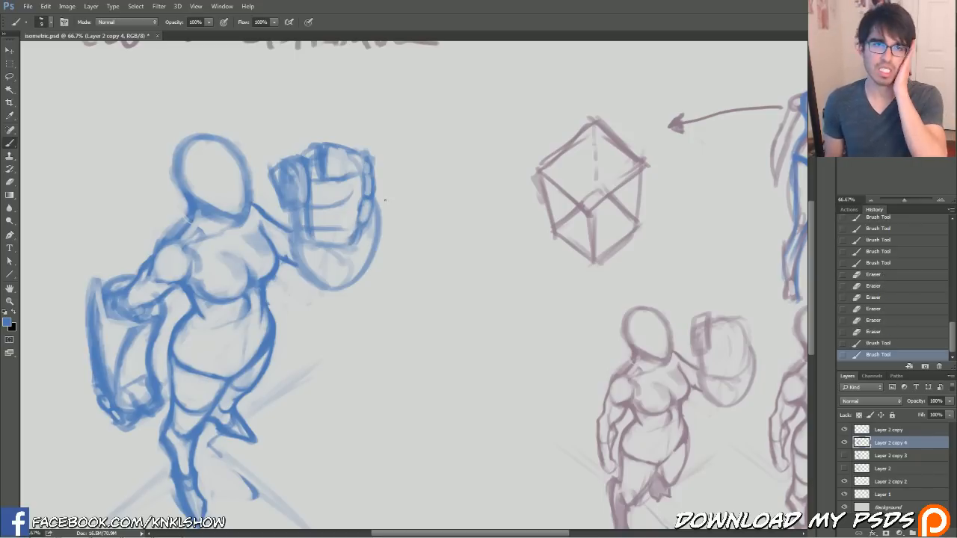
mouse_move(327, 190)
left_mouse_down()
mouse_move(362, 202)
mouse_move(318, 185)
mouse_move(359, 212)
mouse_move(313, 225)
mouse_move(335, 231)
mouse_move(315, 224)
mouse_move(312, 193)
left_mouse_up()
key("[")
key("ctrl+alt+z")
key("ctrl+alt+z")
key("ctrl+alt+z")
key("ctrl+alt+z")
key("ctrl+alt+z")
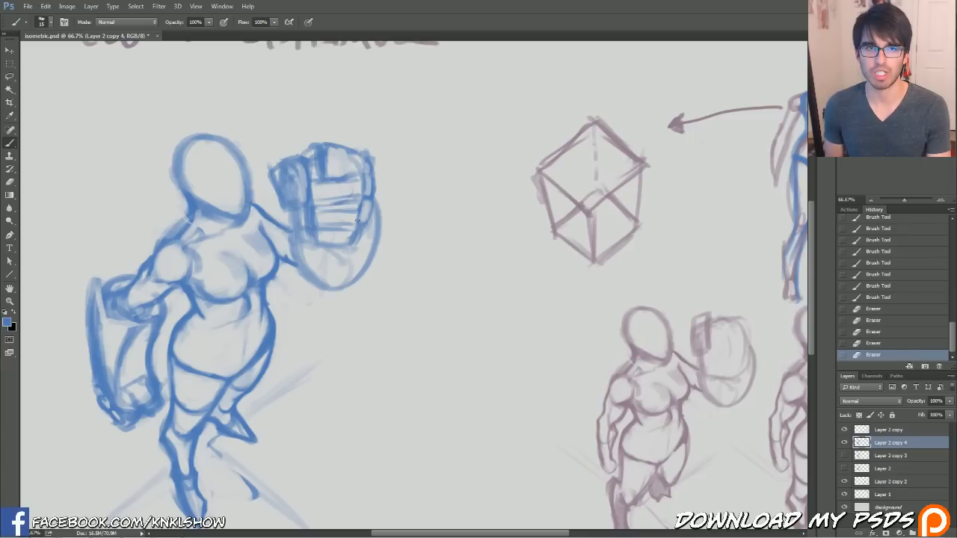
Darken the finger gaps and add small square joints along the knuckle side of the fist.
left_click_drag(324, 201, 358, 200)
mouse_move(360, 204)
left_mouse_down()
mouse_move(358, 175)
mouse_move(373, 169)
mouse_move(362, 221)
left_mouse_up()
left_click_drag(365, 205, 349, 249)
left_click_drag(356, 198, 355, 191)
left_click_drag(354, 195, 356, 181)
left_click_drag(354, 182, 356, 160)
key("]")
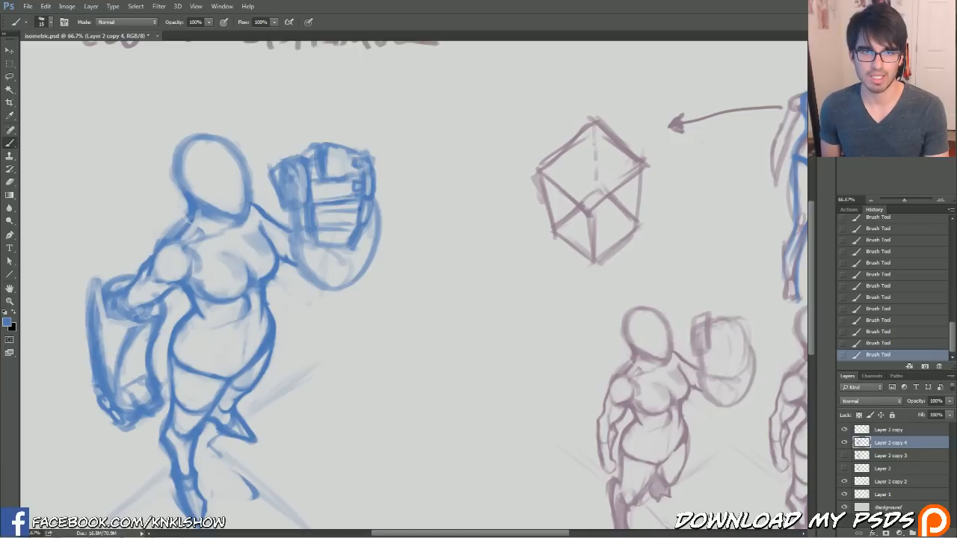
Strengthen the vertical line where the fingers meet the thumb side of the fist.
mouse_move(316, 227)
left_mouse_down()
mouse_move(357, 224)
mouse_move(358, 200)
mouse_move(325, 201)
mouse_move(314, 187)
mouse_move(317, 223)
mouse_move(317, 177)
left_mouse_up()
key("]")
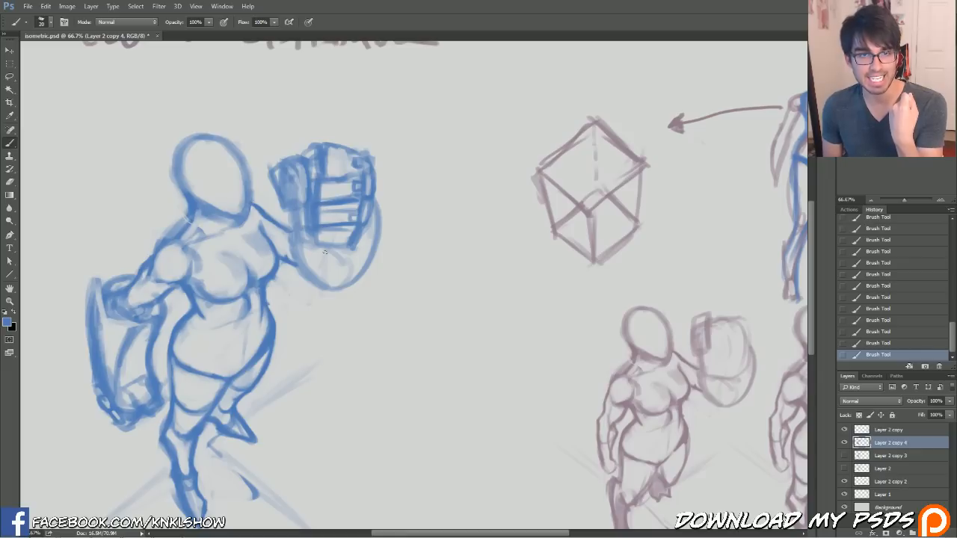
left_click_drag(317, 183, 318, 223)
left_click_drag(320, 211, 322, 221)
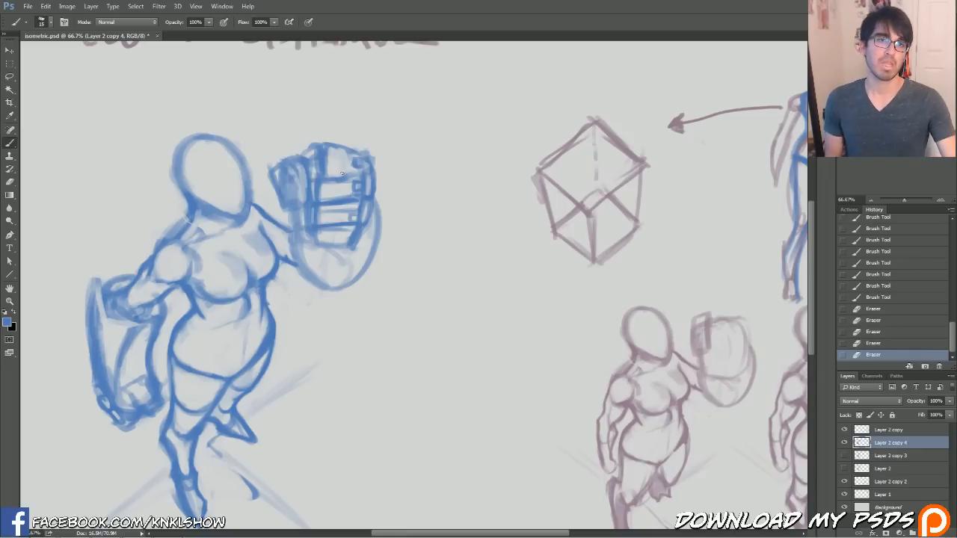
Flip the canvas back horizontally and sharpen the fist's upper knuckle corner with a smaller tip.
key("ctrl+shift+h")
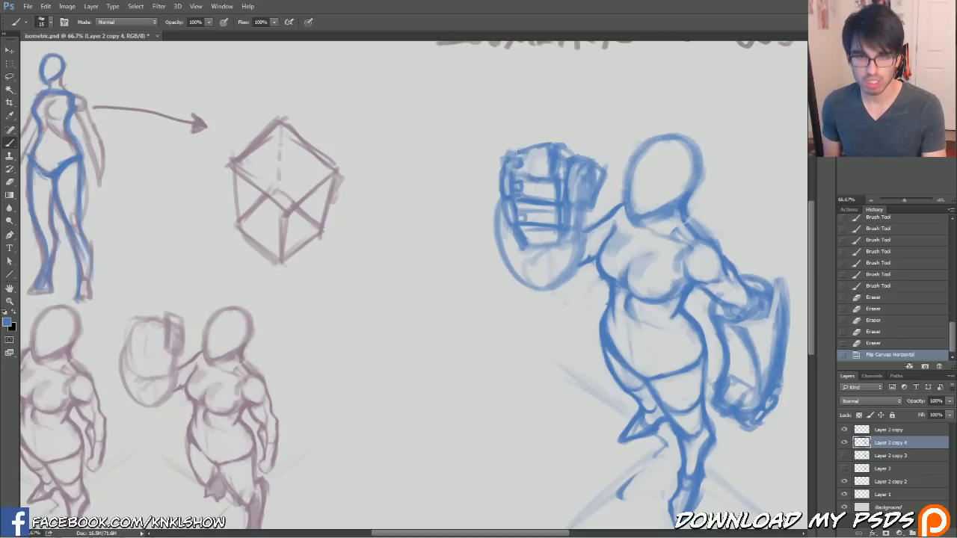
key("[")
mouse_move(547, 178)
left_mouse_down()
mouse_move(560, 181)
mouse_move(551, 179)
left_mouse_up()
left_click_drag(514, 176, 514, 196)
mouse_move(508, 156)
left_mouse_down()
mouse_move(511, 175)
mouse_move(538, 146)
left_mouse_up()
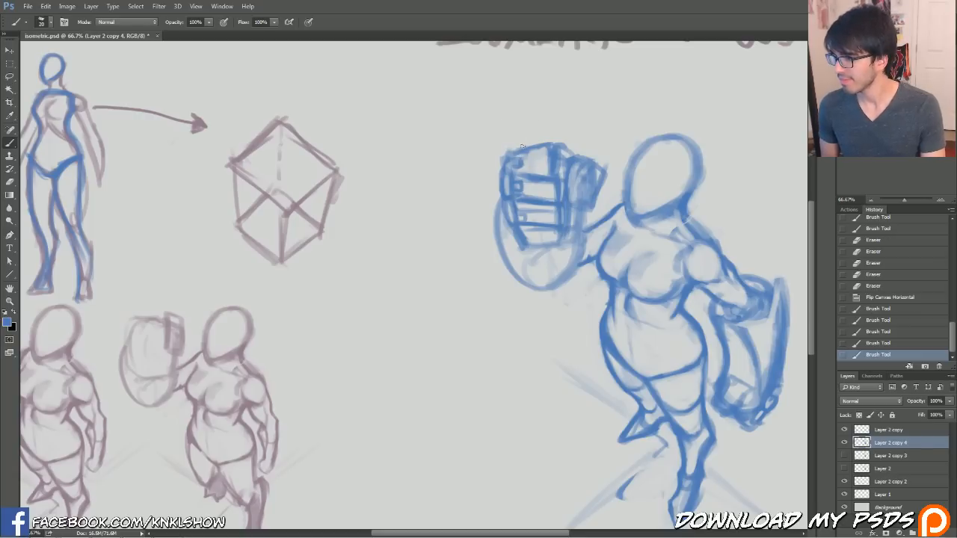
left_click_drag(512, 156, 509, 171)
mouse_move(510, 159)
left_mouse_down()
mouse_move(509, 173)
mouse_move(544, 182)
mouse_move(535, 149)
mouse_move(520, 145)
left_mouse_up()
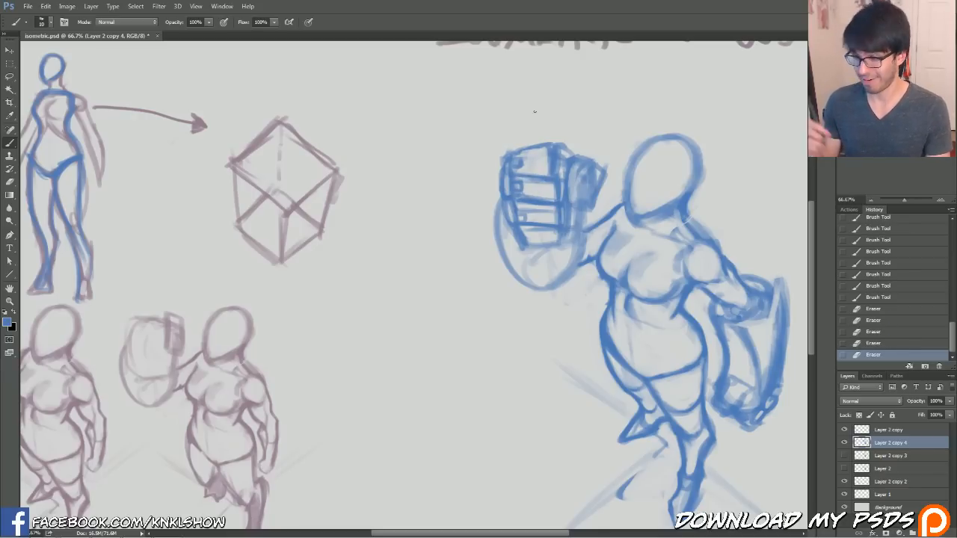
Strengthen the fist's upper and lower edges with a larger brush and clean up the thumb block.
key("bracketright")
left_click_drag(516, 154, 575, 150)
left_click_drag(563, 154, 575, 150)
left_click_drag(526, 247, 555, 242)
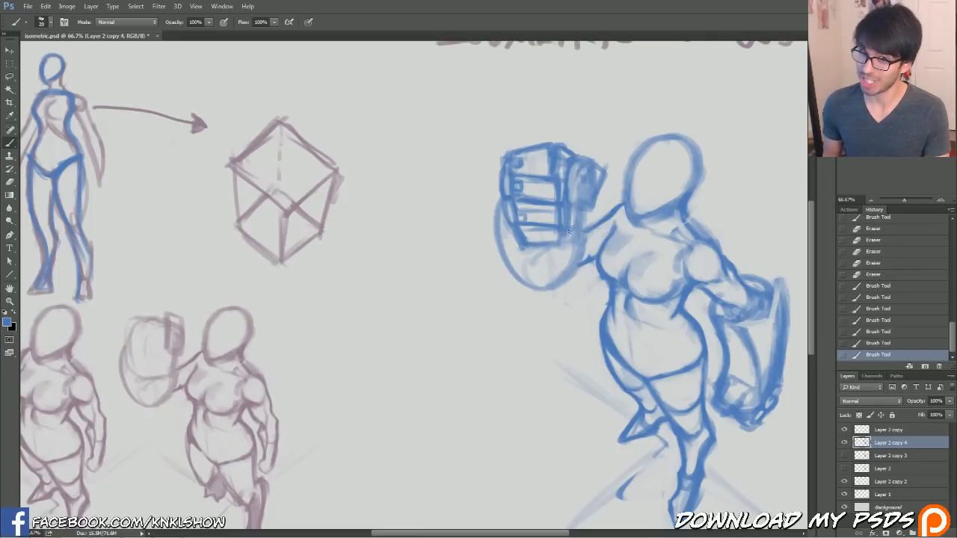
mouse_move(570, 200)
left_mouse_down()
mouse_move(588, 212)
mouse_move(585, 177)
mouse_move(598, 209)
left_mouse_up()
mouse_move(598, 210)
left_mouse_down()
mouse_move(613, 179)
mouse_move(592, 151)
left_mouse_up()
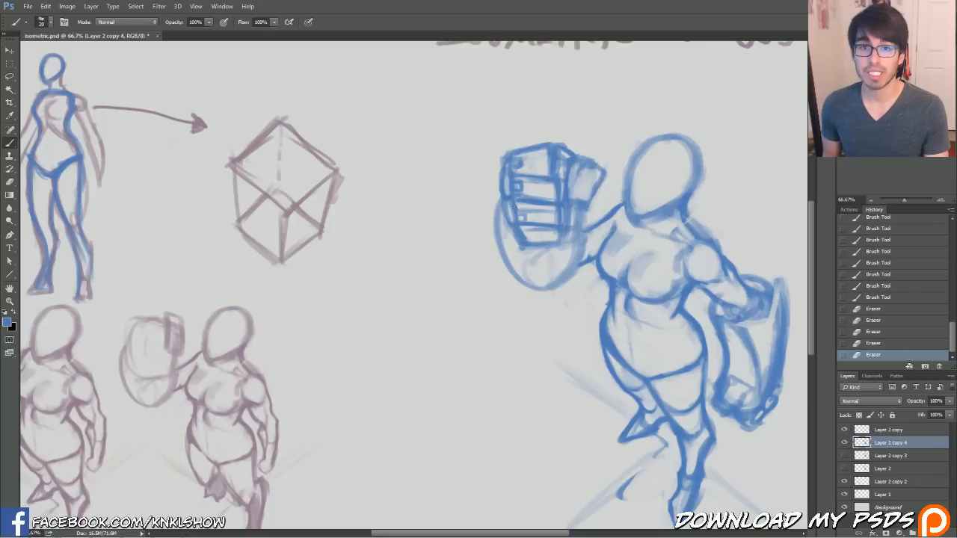
Draw a curved plate edge hugging the outer side of the fist below the knuckles.
key("b")
mouse_move(510, 229)
left_mouse_down()
mouse_move(500, 224)
mouse_move(507, 217)
mouse_move(495, 192)
mouse_move(513, 233)
left_mouse_up()
left_click_drag(498, 198, 500, 220)
left_click_drag(497, 191, 498, 217)
mouse_move(496, 187)
left_mouse_down()
mouse_move(499, 232)
mouse_move(501, 220)
left_mouse_up()
left_click_drag(499, 197, 502, 221)
left_click_drag(499, 197, 504, 218)
left_click_drag(501, 198, 504, 218)
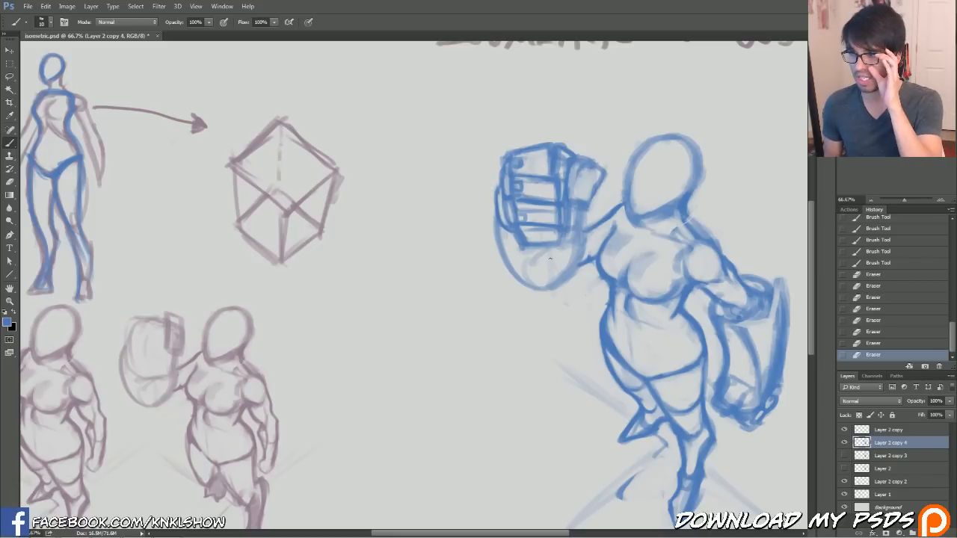
Draw a curved ridge down the gauntlet's forearm below the fist and widen the forearm's outer contour to meet it.
left_click_drag(542, 251, 529, 263)
left_click_drag(533, 254, 536, 290)
left_click_drag(533, 252, 529, 264)
mouse_move(529, 258)
left_mouse_down()
mouse_move(536, 289)
mouse_move(519, 285)
left_mouse_up()
mouse_move(536, 293)
left_mouse_down()
mouse_move(505, 266)
mouse_move(490, 218)
left_mouse_up()
left_click_drag(500, 262, 495, 193)
left_click_drag(536, 280, 533, 248)
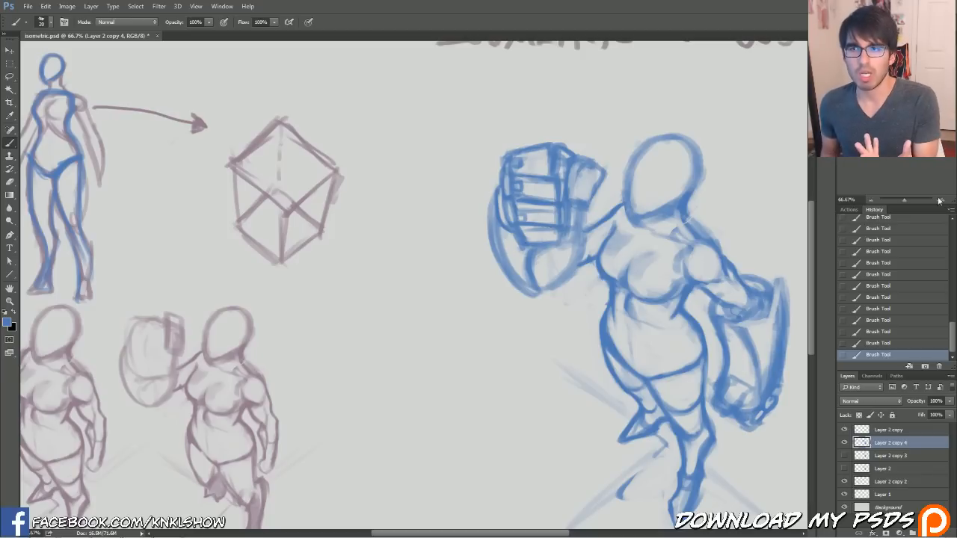
Try sketching small mechanical details inside the gauntlet's wrist area at 100% zoom.
key("ctrl+1")
left_click_drag(632, 258, 574, 252)
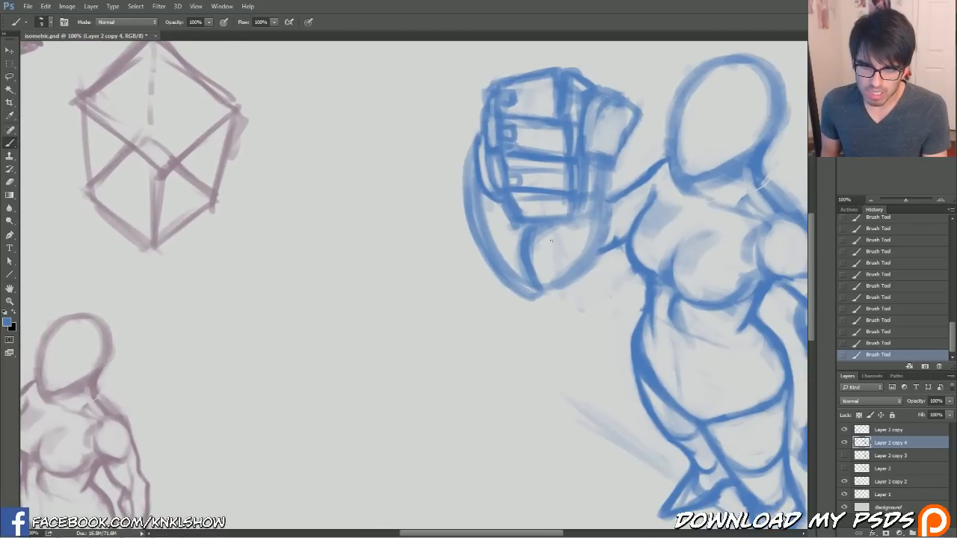
mouse_move(544, 251)
left_mouse_down()
mouse_move(544, 260)
mouse_move(543, 224)
mouse_move(554, 240)
mouse_move(565, 236)
mouse_move(565, 255)
mouse_move(582, 222)
mouse_move(542, 274)
mouse_move(567, 258)
left_mouse_up()
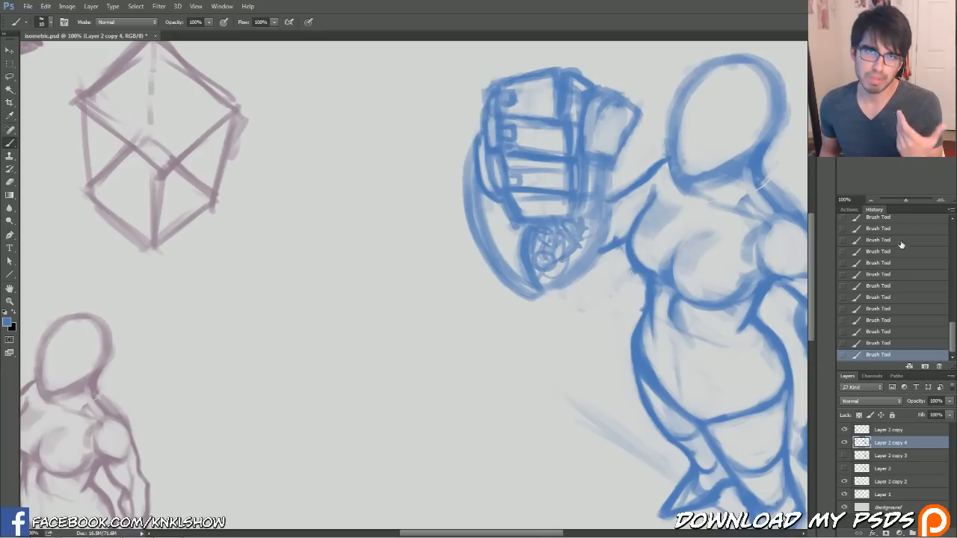
left_click(891, 263)
left_click(908, 308)
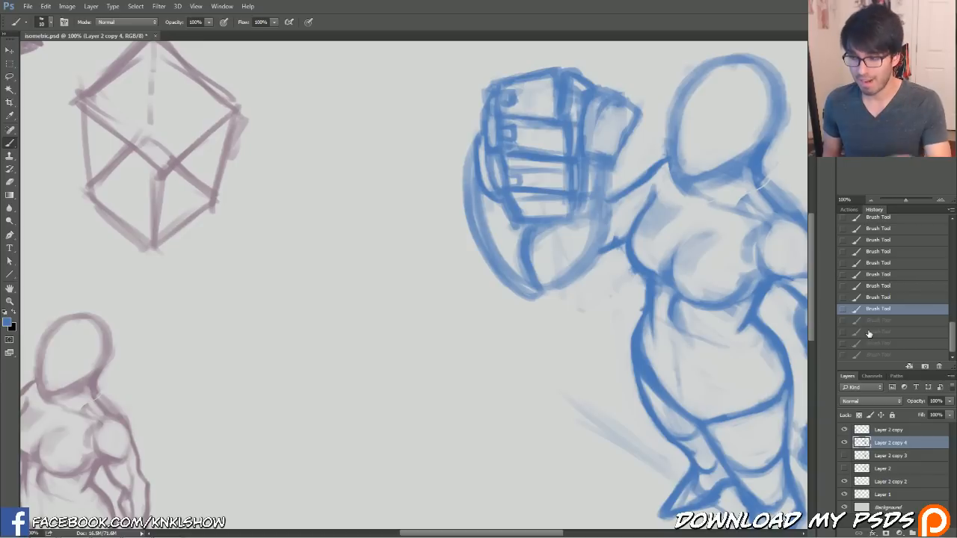
Examine the mechanical gauntlet design in the Vi concept art reference in Windows Photo Viewer.
left_click_drag(956, 135, 718, 99)
scroll(649, 309, "up", 4)
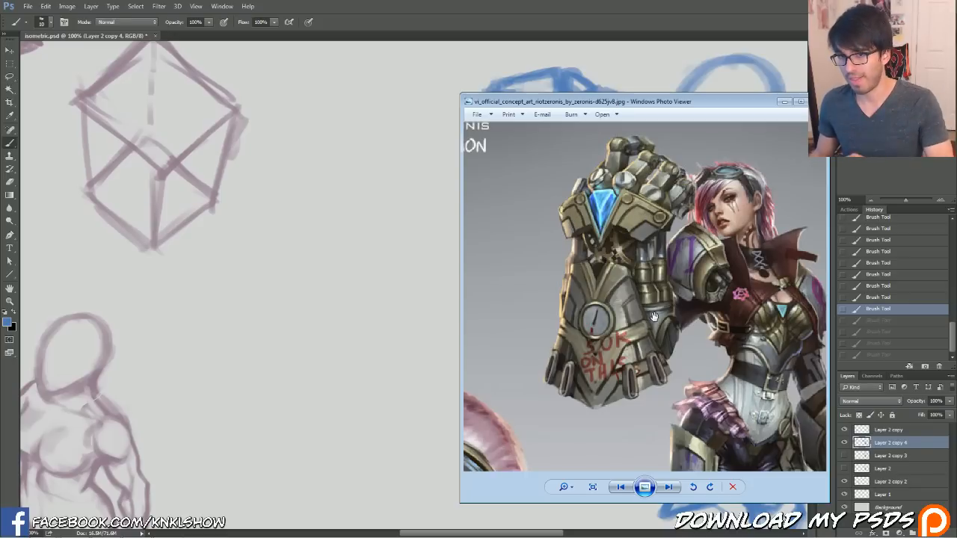
left_click_drag(744, 106, 956, 239)
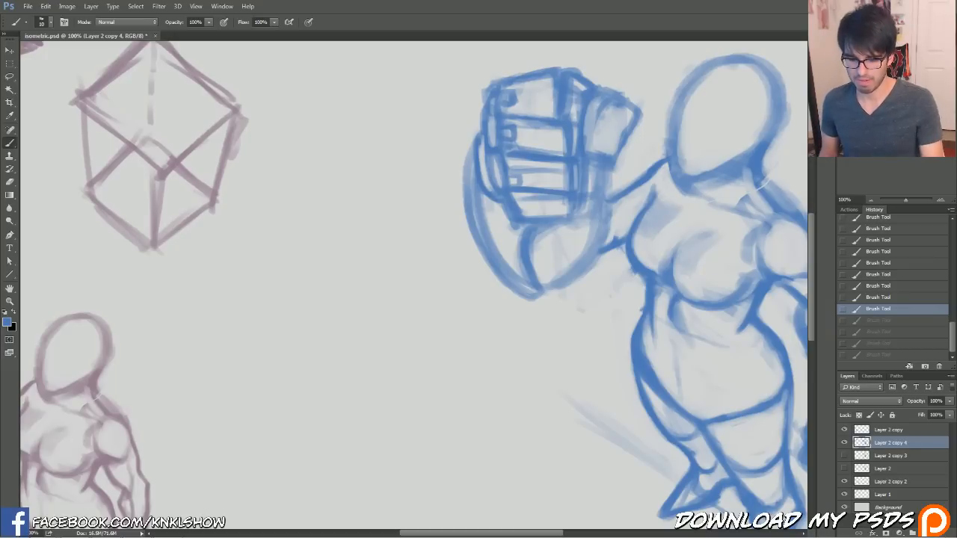
Draw a curved band from the fist's outer side around its lower corner to the forearm ridge.
mouse_move(491, 200)
left_mouse_down()
mouse_move(518, 237)
mouse_move(538, 241)
mouse_move(541, 230)
mouse_move(519, 238)
mouse_move(512, 227)
left_mouse_up()
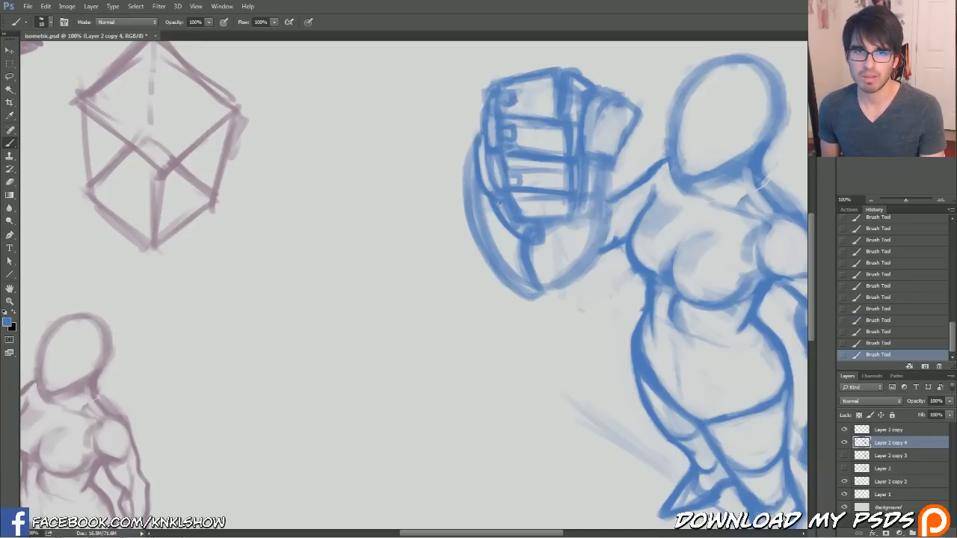
left_click_drag(490, 184, 492, 193)
left_click_drag(533, 232, 527, 232)
left_click_drag(536, 233, 517, 227)
mouse_move(522, 227)
left_mouse_down()
mouse_move(501, 209)
mouse_move(514, 221)
left_mouse_up()
left_click_drag(515, 221, 500, 207)
left_click_drag(513, 220, 509, 233)
mouse_move(519, 241)
left_mouse_down()
mouse_move(484, 199)
mouse_move(518, 241)
mouse_move(527, 281)
mouse_move(511, 239)
left_mouse_up()
Refine the outer end of the curved band and clean up the lines where it meets the forearm shell.
key("bracketright")
key("bracketright")
key("bracketleft")
key("bracketleft")
left_click_drag(485, 205, 489, 214)
left_click_drag(486, 200, 481, 213)
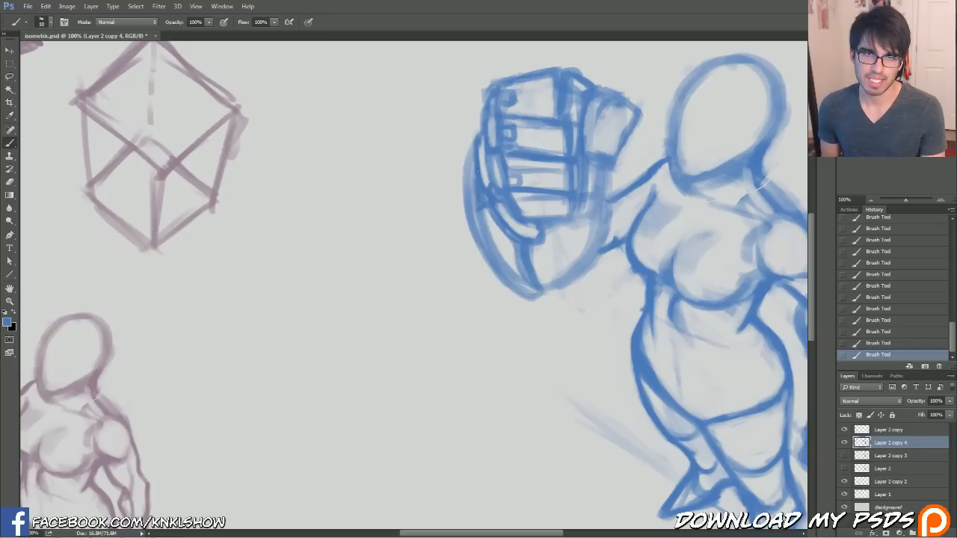
left_click_drag(476, 193, 483, 222)
left_click_drag(483, 213, 490, 232)
left_click_drag(490, 224, 500, 243)
mouse_move(488, 233)
left_mouse_down()
mouse_move(516, 276)
mouse_move(467, 172)
mouse_move(485, 214)
mouse_move(466, 202)
mouse_move(480, 233)
left_mouse_up()
Redraw the forearm shell's outer contour as a bolder, wider curve and trim its edge with the eraser.
key("b")
mouse_move(533, 296)
left_mouse_down()
mouse_move(483, 264)
mouse_move(467, 223)
left_mouse_up()
left_click_drag(488, 267, 459, 184)
mouse_move(467, 215)
left_mouse_down()
mouse_move(481, 127)
mouse_move(466, 151)
left_mouse_up()
left_click_drag(468, 153, 471, 225)
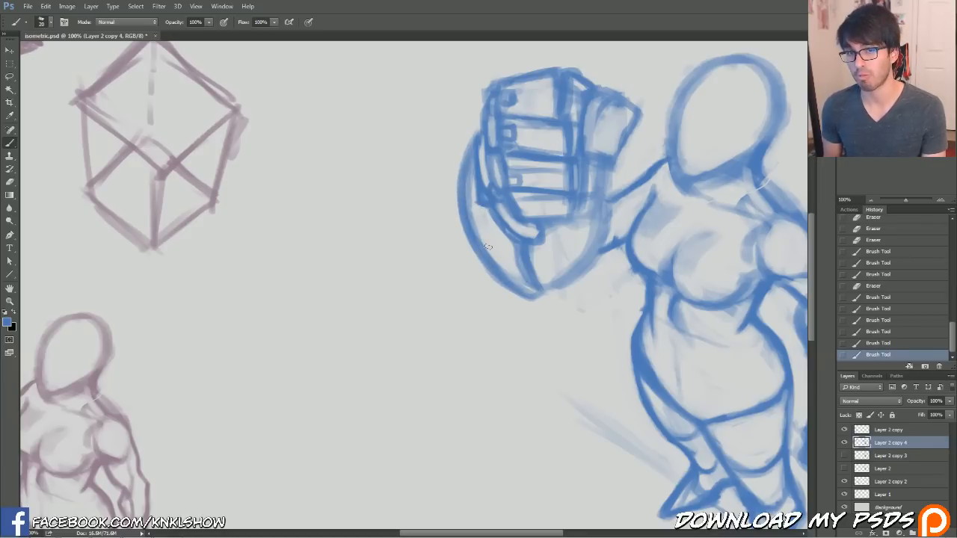
key("e")
left_click_drag(467, 241, 453, 204)
key("b")
mouse_move(453, 204)
left_mouse_down()
mouse_move(477, 263)
mouse_move(458, 163)
left_mouse_up()
left_click_drag(457, 187, 469, 146)
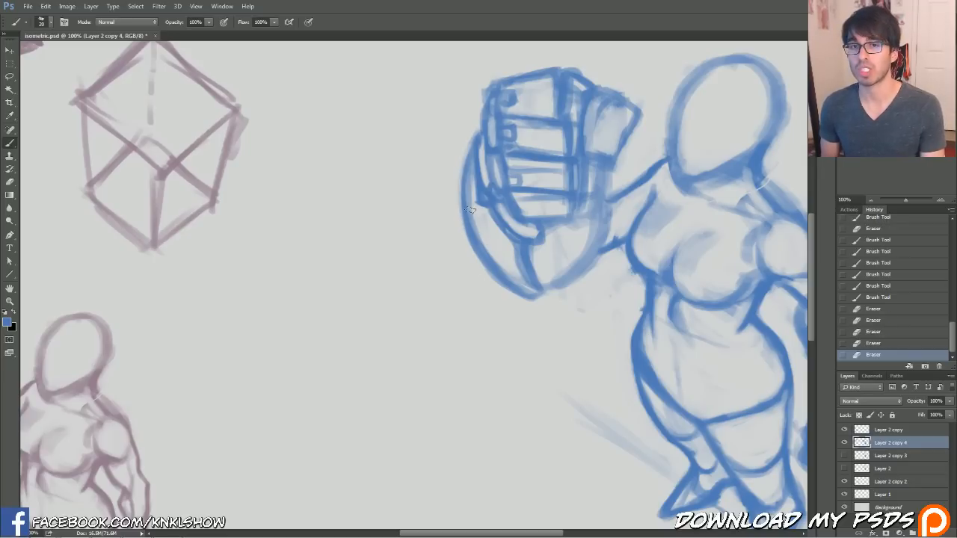
Erase the overlapping lines between the fist's lower edge and the forearm's inner side.
key("[")
mouse_move(544, 235)
left_mouse_down()
mouse_move(511, 236)
mouse_move(536, 239)
left_mouse_up()
mouse_move(538, 238)
left_mouse_down()
mouse_move(540, 219)
mouse_move(544, 241)
left_mouse_up()
left_click_drag(544, 239, 582, 207)
left_click_drag(582, 221, 592, 184)
mouse_move(588, 218)
left_mouse_down()
mouse_move(598, 181)
mouse_move(615, 172)
left_mouse_up()
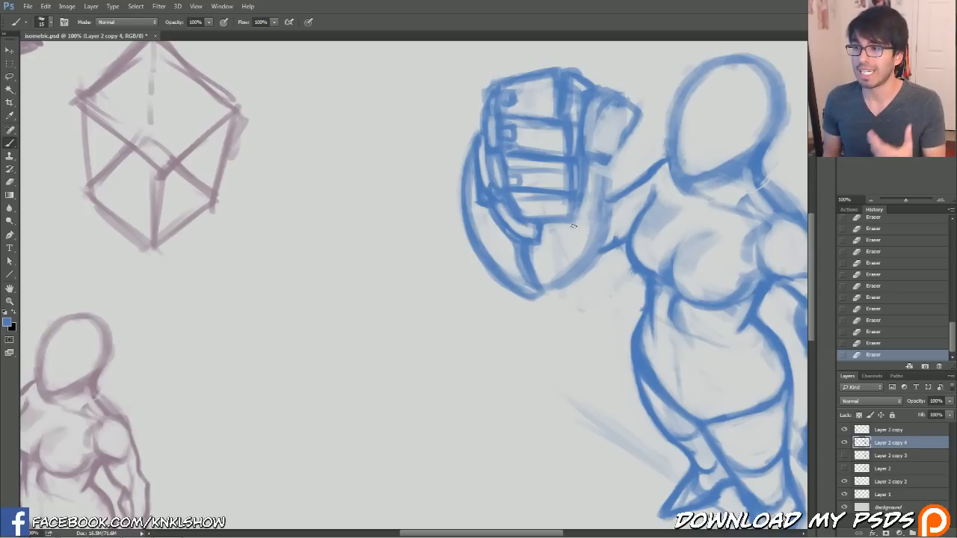
Draw a curved opening rim from the forearm ridge beneath the fist up toward the thumb.
mouse_move(534, 253)
left_mouse_down()
mouse_move(577, 237)
mouse_move(554, 252)
mouse_move(591, 196)
left_mouse_up()
left_click_drag(534, 252, 588, 220)
mouse_move(533, 255)
left_mouse_down()
mouse_move(590, 193)
mouse_move(597, 166)
mouse_move(587, 161)
left_mouse_up()
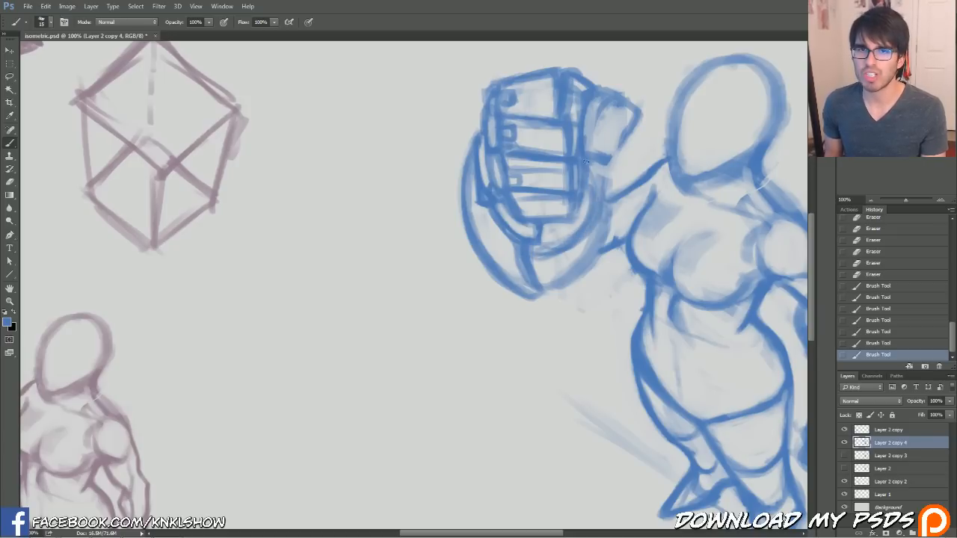
Sketch a round cup shape with an inner ellipse and a diagonal direction arrow beside the raised gauntlet.
mouse_move(396, 204)
left_mouse_down()
mouse_move(421, 241)
mouse_move(427, 230)
mouse_move(389, 320)
left_mouse_up()
mouse_move(329, 228)
left_mouse_down()
mouse_move(357, 297)
mouse_move(399, 295)
mouse_move(360, 191)
mouse_move(330, 231)
left_mouse_up()
left_click_drag(329, 300, 400, 200)
left_click_drag(363, 213, 395, 222)
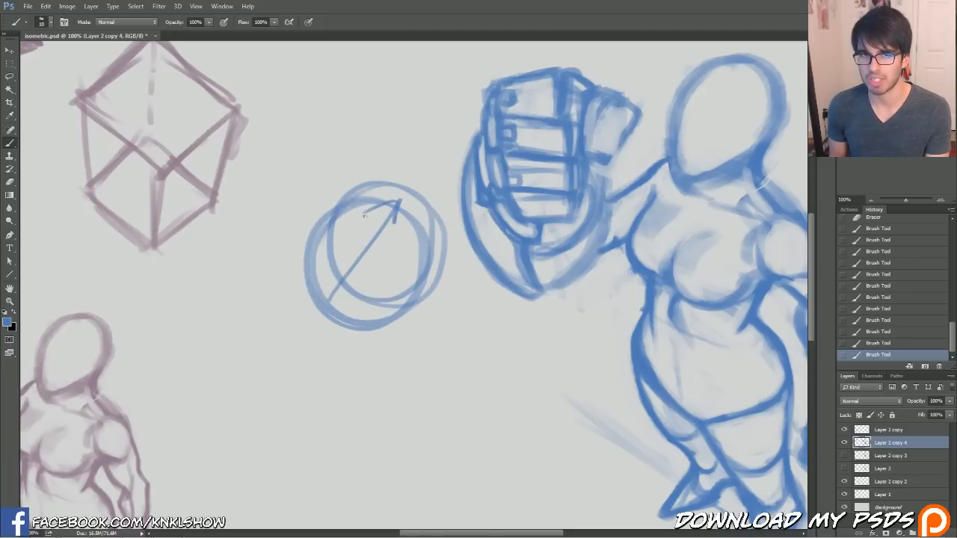
mouse_move(347, 281)
left_mouse_down()
mouse_move(340, 258)
mouse_move(369, 295)
left_mouse_up()
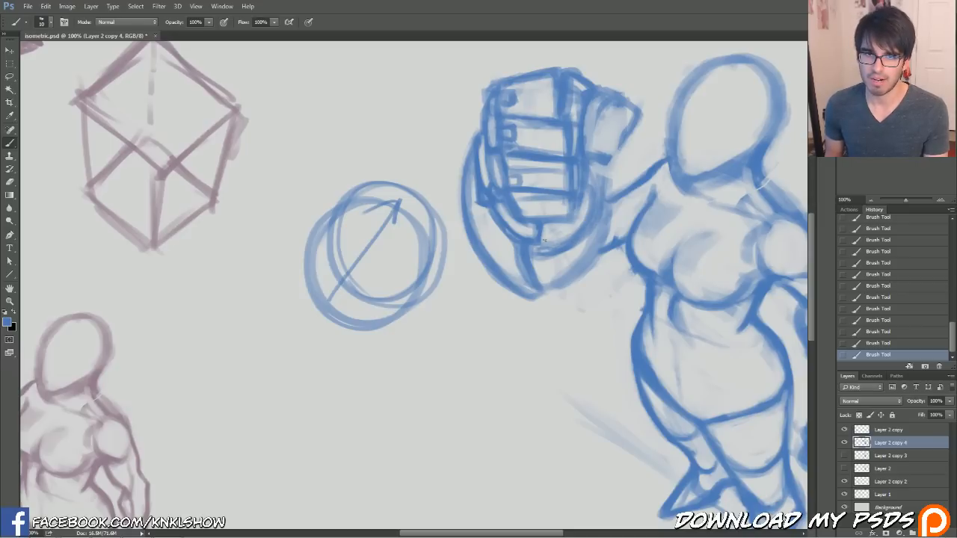
Draw two round joints in the wrist gap beneath the fist and erase the excess around them.
mouse_move(532, 254)
left_mouse_down()
mouse_move(553, 261)
mouse_move(578, 245)
mouse_move(558, 245)
mouse_move(566, 241)
left_mouse_up()
mouse_move(565, 225)
left_mouse_down()
mouse_move(581, 233)
mouse_move(562, 240)
left_mouse_up()
mouse_move(569, 222)
left_mouse_down()
mouse_move(582, 229)
mouse_move(584, 220)
mouse_move(552, 248)
mouse_move(577, 229)
mouse_move(567, 235)
left_mouse_up()
mouse_move(564, 223)
left_mouse_down()
mouse_move(573, 235)
mouse_move(537, 252)
left_mouse_up()
key("e")
left_click_drag(538, 248, 565, 249)
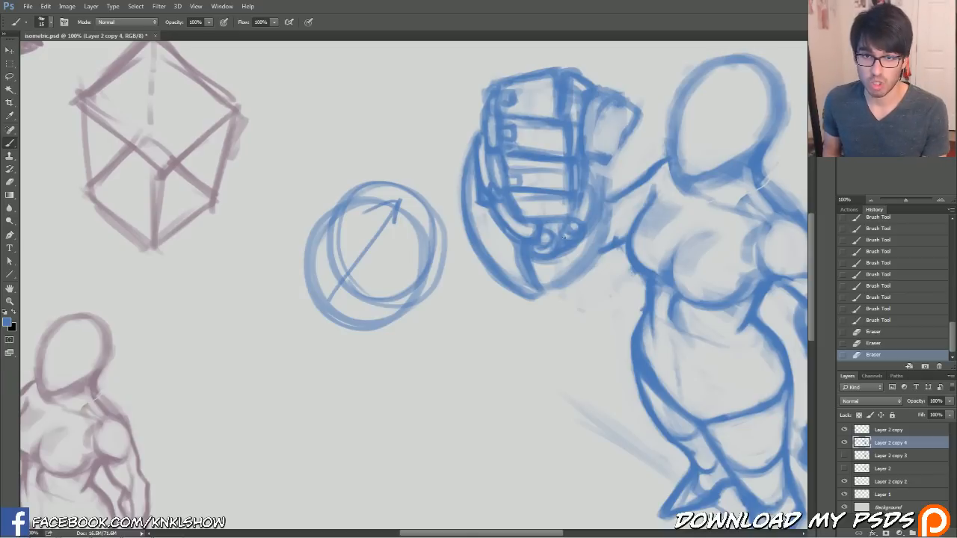
Refine the wrist joints and add connecting lines between them with a smaller brush.
mouse_move(570, 226)
left_mouse_down()
mouse_move(547, 242)
mouse_move(552, 235)
left_mouse_up()
mouse_move(545, 231)
left_mouse_down()
mouse_move(541, 263)
mouse_move(525, 227)
mouse_move(544, 251)
mouse_move(576, 237)
left_mouse_up()
left_click_drag(574, 233, 577, 236)
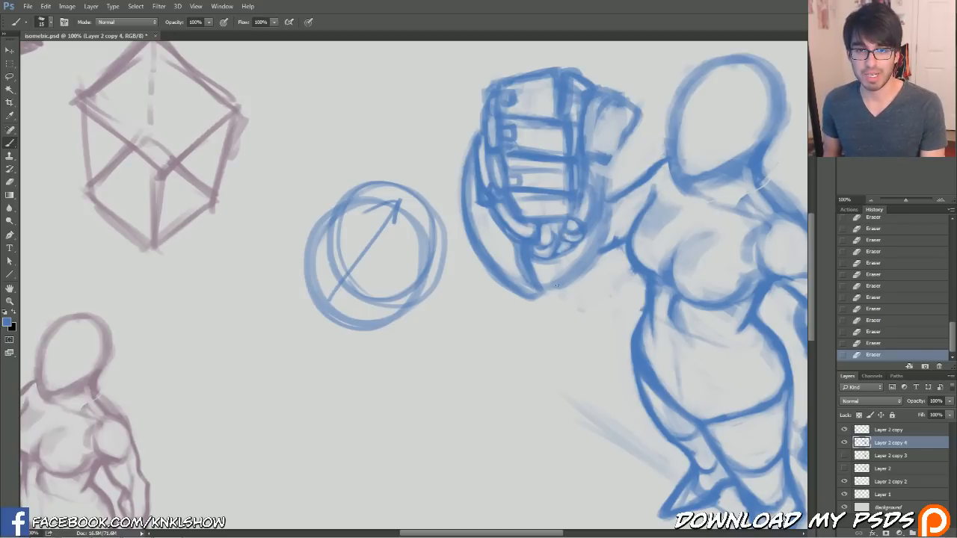
mouse_move(560, 254)
left_mouse_down()
mouse_move(592, 213)
mouse_move(585, 229)
mouse_move(576, 211)
mouse_move(560, 237)
left_mouse_up()
key("[")
key("[")
left_click_drag(569, 223, 546, 237)
key("]")
key("[")
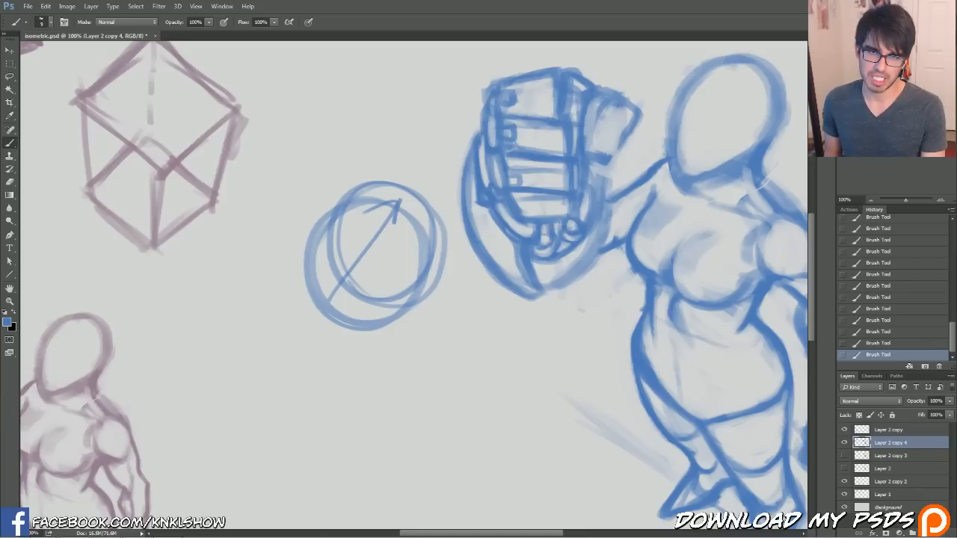
Clean up the rim below the wrist joints and redefine the fist's inner edge up toward the thumb.
key("e")
left_click_drag(553, 262, 566, 260)
mouse_move(541, 259)
left_mouse_down()
mouse_move(572, 266)
mouse_move(587, 254)
left_mouse_up()
mouse_move(576, 255)
left_mouse_down()
mouse_move(597, 236)
mouse_move(590, 181)
mouse_move(589, 215)
left_mouse_up()
left_click_drag(588, 193, 585, 217)
left_click_drag(583, 202, 578, 219)
left_click_drag(582, 197, 579, 217)
mouse_move(586, 171)
left_mouse_down()
mouse_move(577, 193)
mouse_move(575, 134)
left_mouse_up()
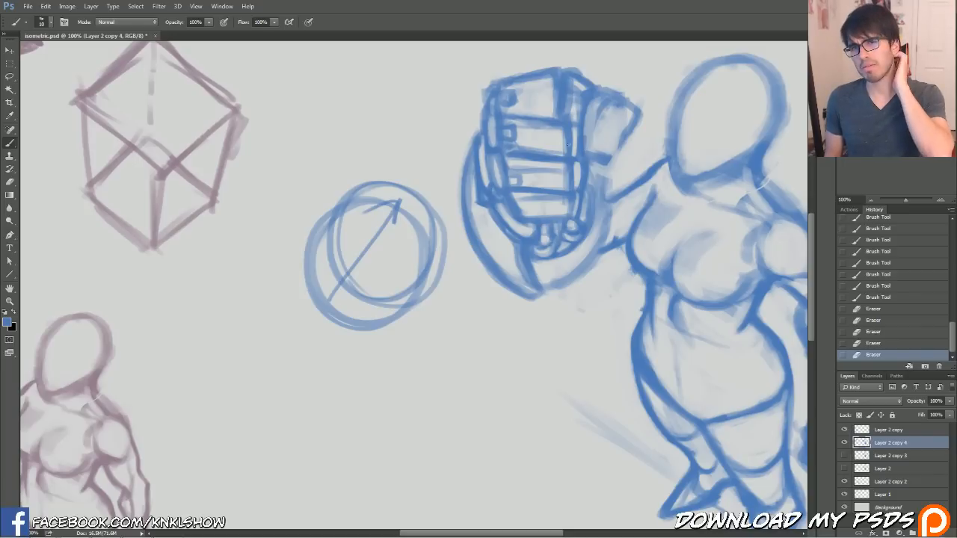
Redefine the raised gauntlet's thumb edge with a smaller brush and erase the stray line outside it.
left_click_drag(564, 145, 567, 144)
left_click_drag(568, 143, 570, 141)
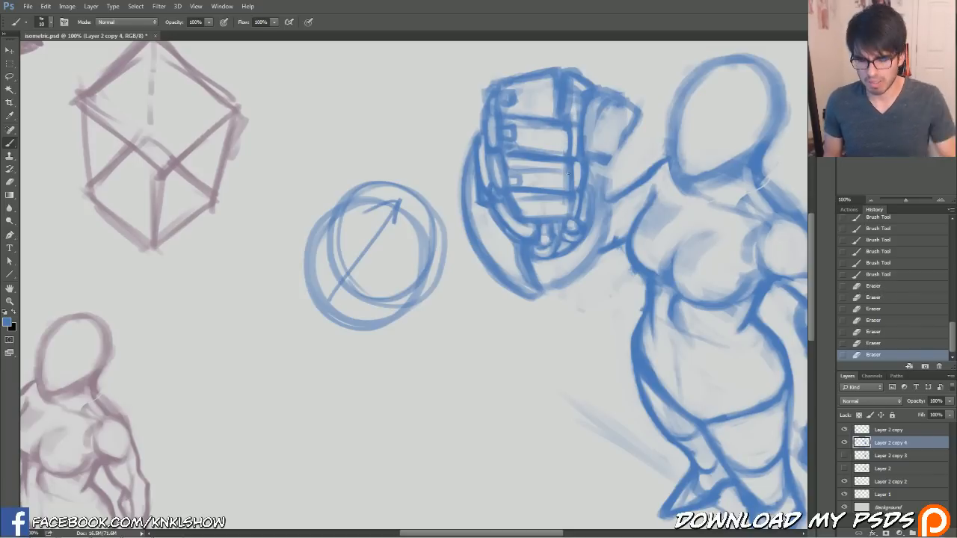
key("[")
mouse_move(591, 156)
left_mouse_down()
mouse_move(612, 161)
mouse_move(618, 138)
left_mouse_up()
left_click_drag(612, 155, 631, 118)
mouse_move(613, 155)
left_mouse_down()
mouse_move(634, 112)
mouse_move(627, 131)
left_mouse_up()
left_click_drag(625, 134, 636, 115)
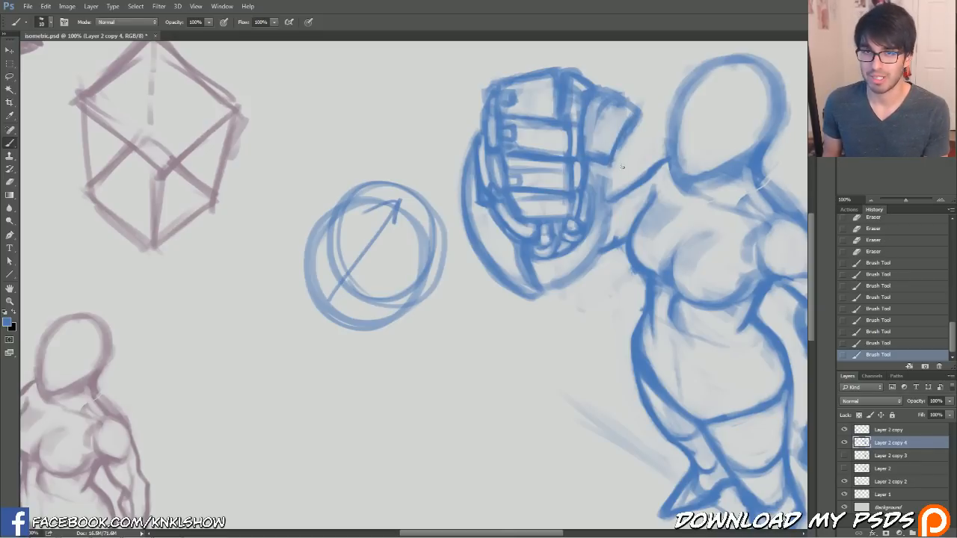
key("e")
left_click_drag(620, 165, 636, 112)
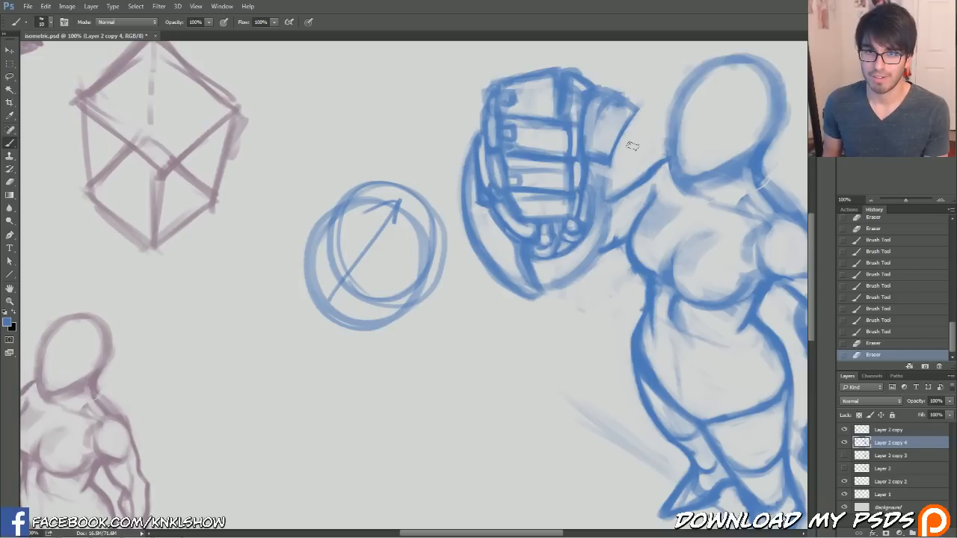
Strengthen the forearm shell's lower and thumb-side rim with a larger brush and erase the excess inside it.
left_click_drag(592, 222, 598, 178)
key("]")
left_click_drag(540, 281, 576, 271)
mouse_move(573, 275)
left_mouse_down()
mouse_move(605, 245)
mouse_move(613, 205)
left_mouse_up()
mouse_move(600, 164)
left_mouse_down()
mouse_move(599, 248)
mouse_move(572, 270)
mouse_move(615, 207)
mouse_move(598, 249)
mouse_move(605, 196)
left_mouse_up()
key("e")
left_click_drag(606, 232, 585, 166)
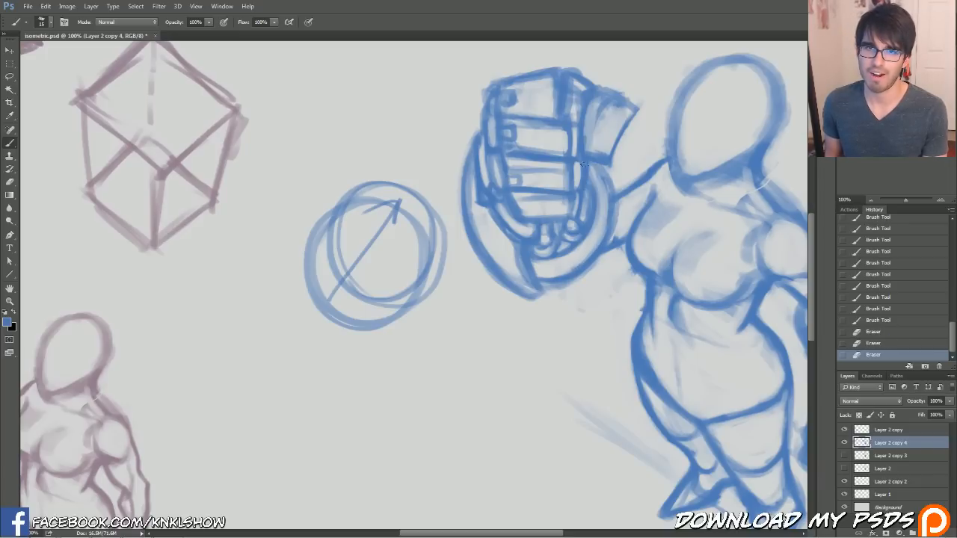
Define the shell's inner rim below the thumb and add a small oval detail at the shell's base.
key("b")
mouse_move(608, 235)
left_mouse_down()
mouse_move(609, 180)
mouse_move(603, 224)
left_mouse_up()
left_click_drag(591, 161, 603, 182)
left_click_drag(603, 210, 602, 235)
mouse_move(555, 289)
left_mouse_down()
mouse_move(534, 272)
mouse_move(571, 262)
mouse_move(564, 276)
mouse_move(563, 263)
left_mouse_up()
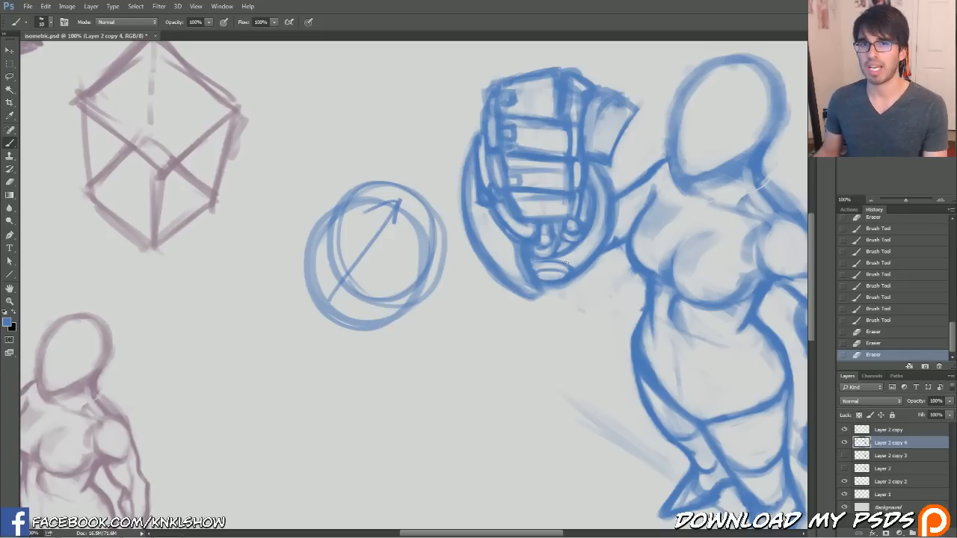
Check the armoured gauntlet reference picture and refine the small oval detail at the base of the forearm shell.
left_click_drag(956, 134, 554, 116)
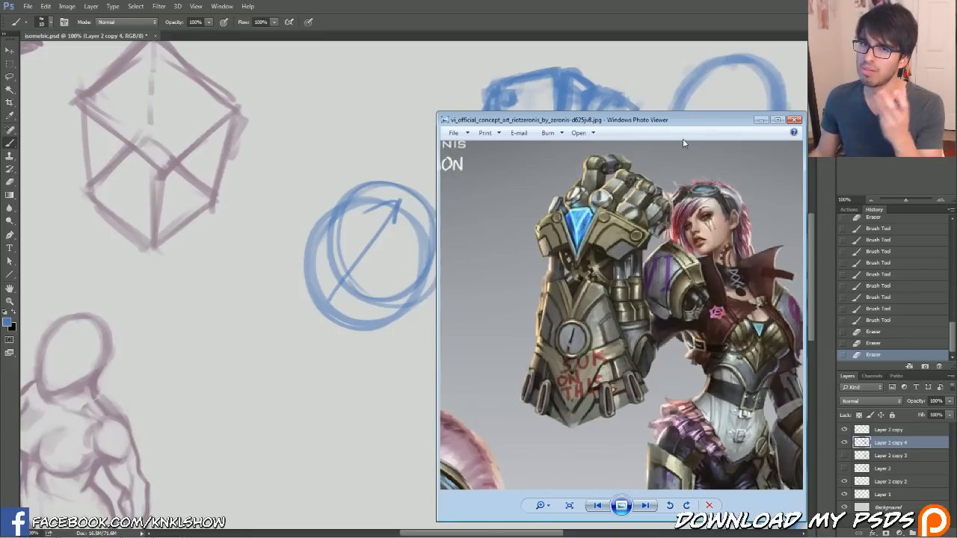
left_click_drag(701, 123, 956, 124)
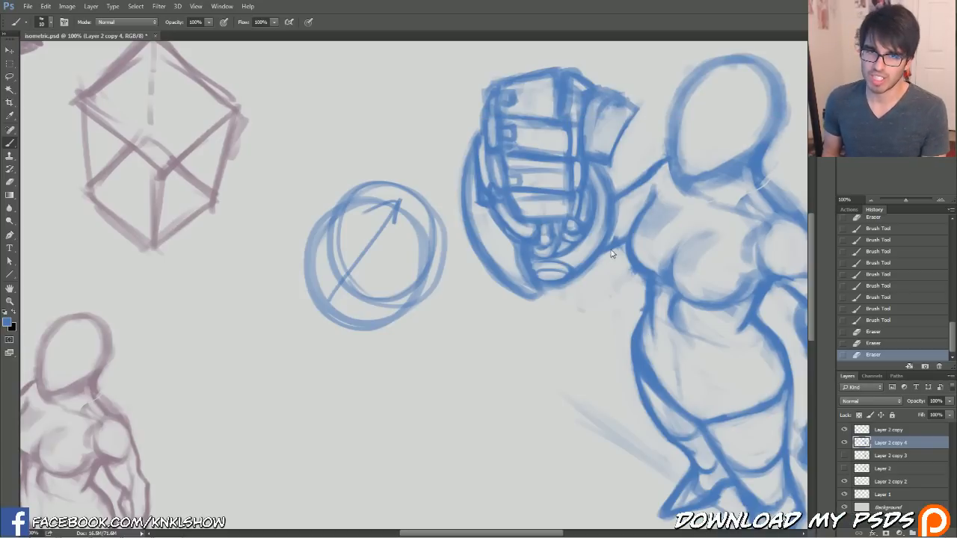
left_click_drag(537, 267, 566, 269)
mouse_move(537, 270)
left_mouse_down()
mouse_move(563, 271)
mouse_move(540, 261)
left_mouse_up()
mouse_move(566, 258)
left_mouse_down()
mouse_move(541, 263)
mouse_move(568, 267)
left_mouse_up()
mouse_move(552, 264)
left_mouse_down()
mouse_move(570, 270)
mouse_move(549, 281)
left_mouse_up()
mouse_move(537, 278)
left_mouse_down()
mouse_move(548, 283)
mouse_move(561, 260)
left_mouse_up()
left_click_drag(541, 262, 562, 259)
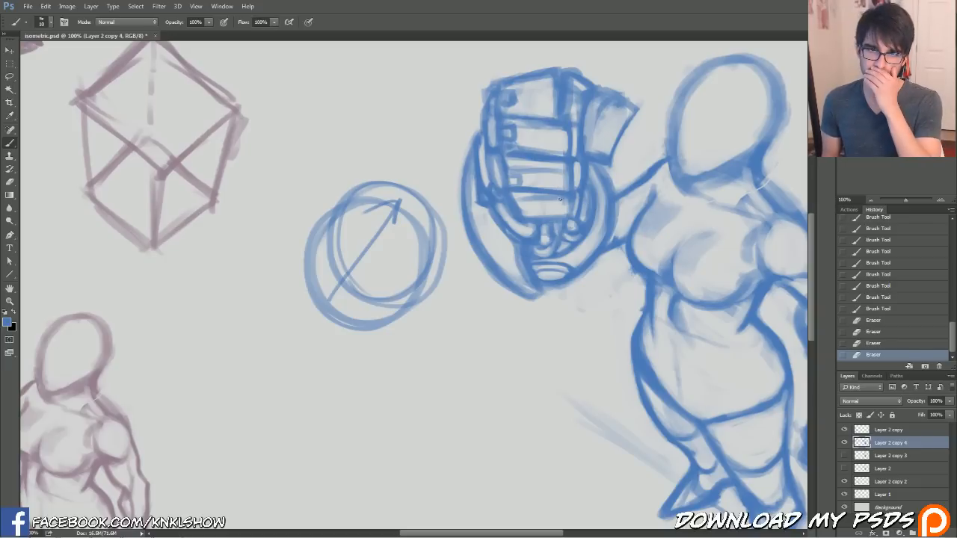
Add an edge line joining the fist's outer side to the shell and erase the cup sketch beside the gauntlet.
left_click_drag(476, 108, 479, 138)
mouse_move(479, 108)
left_mouse_down()
mouse_move(481, 180)
mouse_move(480, 131)
left_mouse_up()
left_click_drag(486, 104, 483, 146)
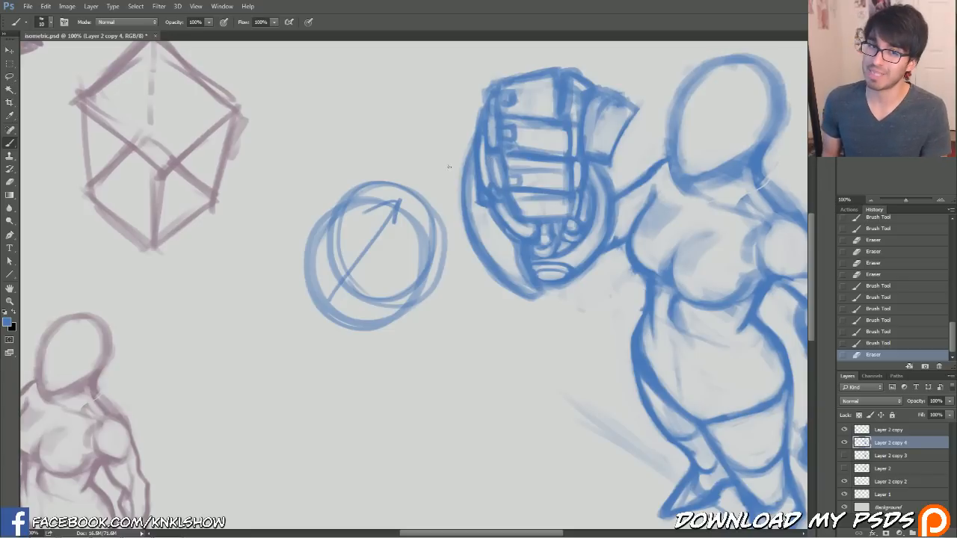
mouse_move(348, 199)
left_mouse_down()
mouse_move(341, 260)
mouse_move(395, 279)
mouse_move(405, 241)
mouse_move(381, 192)
mouse_move(336, 232)
mouse_move(361, 266)
left_mouse_up()
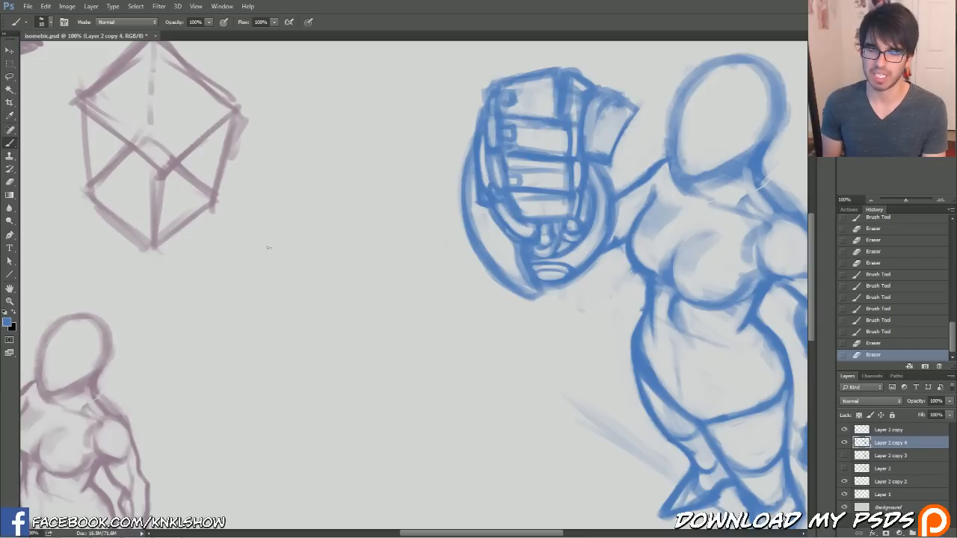
Sketch a demonstration circle beside the gauntlet with a diagonal axis through it and a flatter ellipse overlapping its upper edge.
left_click_drag(258, 241, 284, 280)
mouse_move(284, 211)
left_mouse_down()
mouse_move(302, 205)
mouse_move(344, 259)
left_mouse_up()
left_click_drag(329, 228, 343, 261)
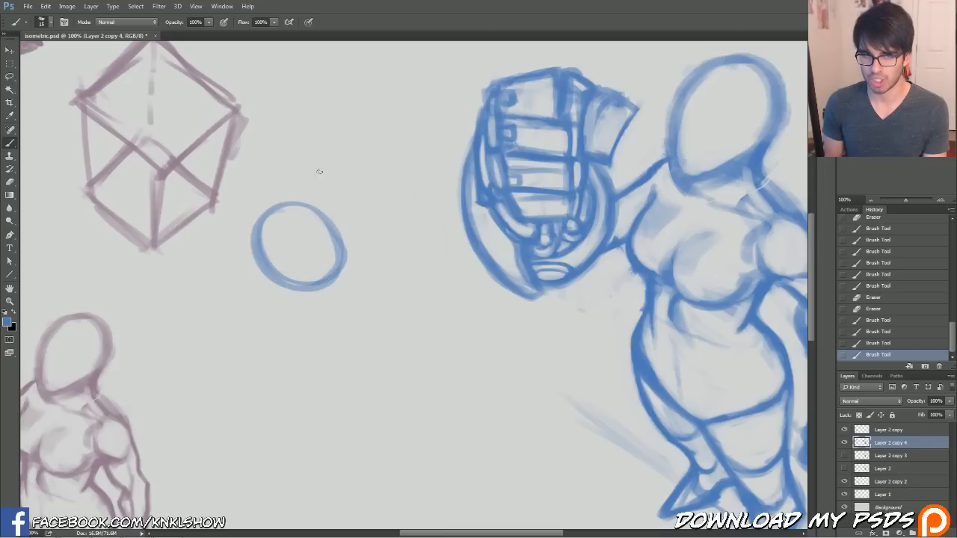
left_click_drag(235, 322, 359, 164)
left_click_drag(344, 181, 290, 253)
left_click_drag(314, 178, 303, 183)
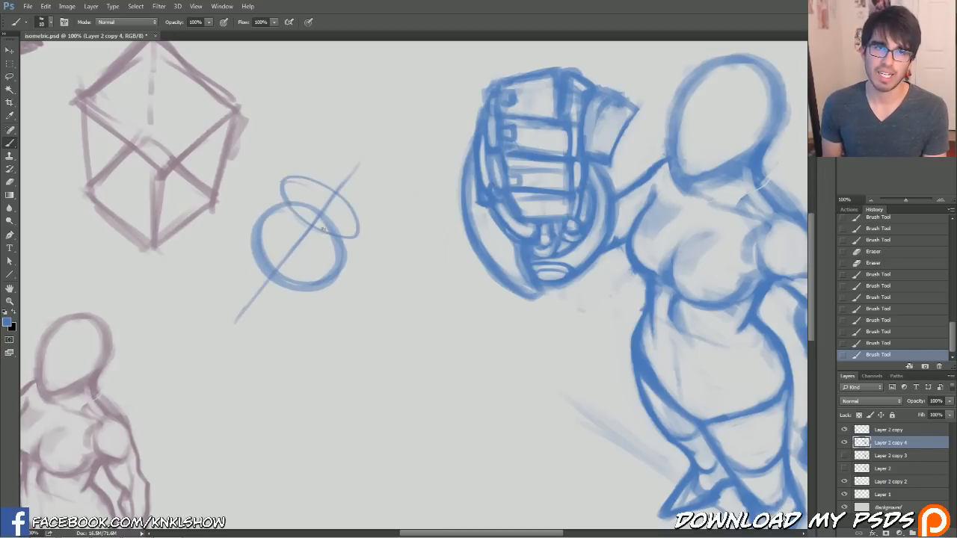
Add two narrower ellipses, axis intersection marks and an arrowhead along the diagonal axis, and erase the demonstration sketch.
mouse_move(354, 150)
left_mouse_down()
mouse_move(321, 136)
mouse_move(390, 188)
mouse_move(377, 122)
mouse_move(410, 155)
left_mouse_up()
left_click_drag(340, 111, 418, 156)
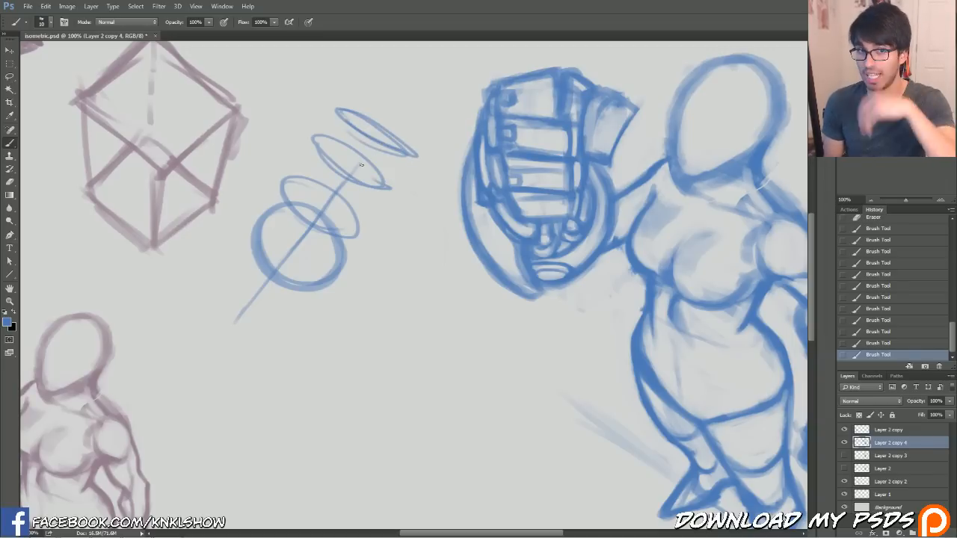
left_click_drag(337, 197, 402, 101)
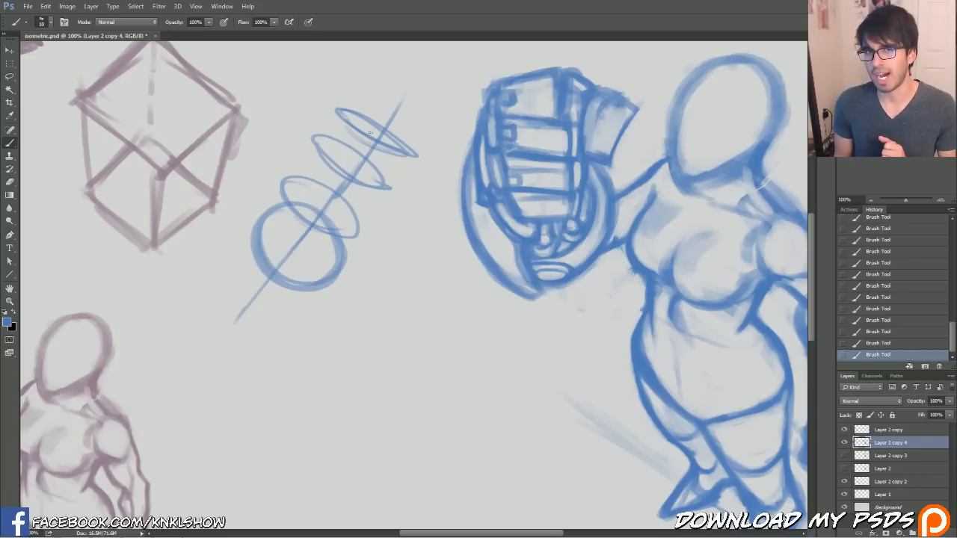
left_click_drag(368, 137, 380, 145)
mouse_move(376, 124)
left_mouse_down()
mouse_move(388, 131)
mouse_move(343, 199)
mouse_move(299, 216)
left_mouse_up()
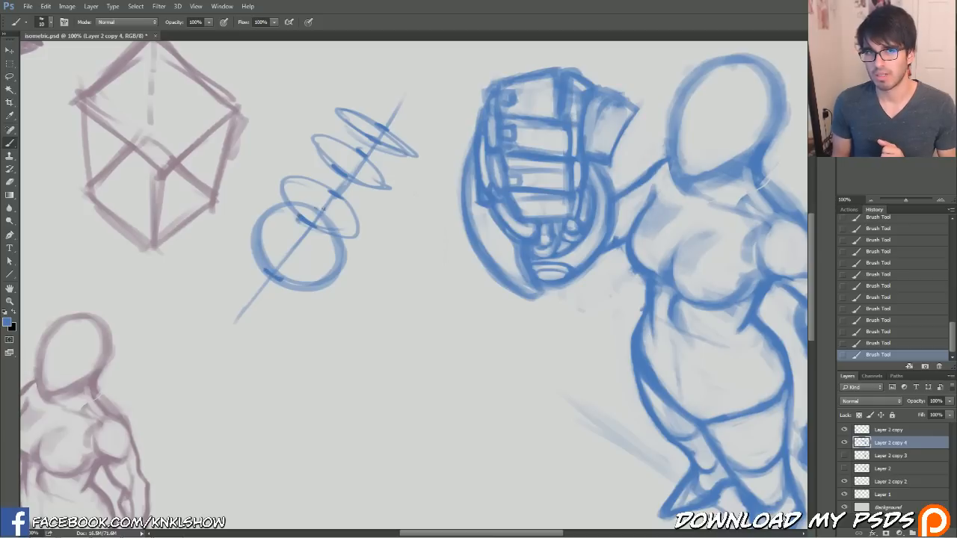
mouse_move(394, 110)
left_mouse_down()
mouse_move(419, 101)
mouse_move(417, 80)
left_mouse_up()
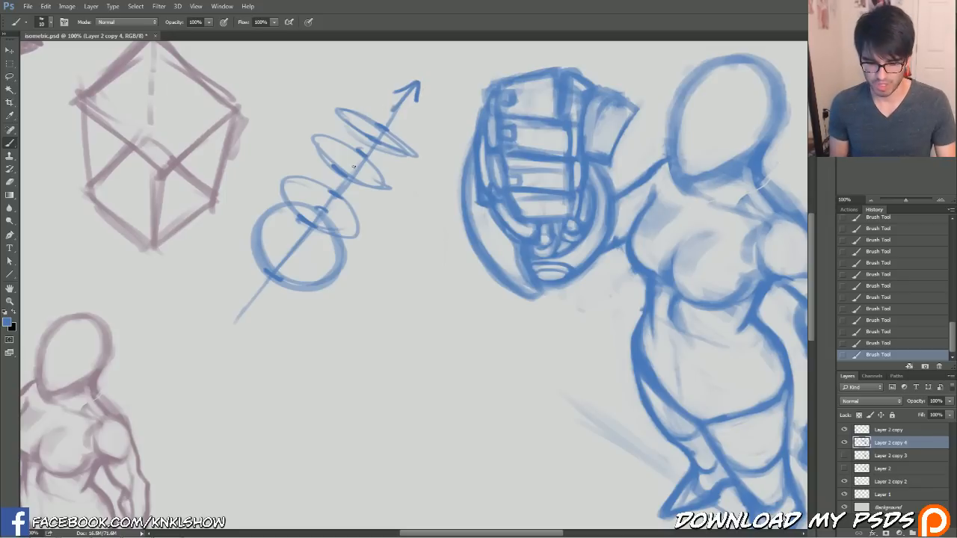
mouse_move(406, 107)
left_mouse_down()
mouse_move(344, 216)
mouse_move(309, 184)
mouse_move(381, 102)
mouse_move(304, 292)
left_mouse_up()
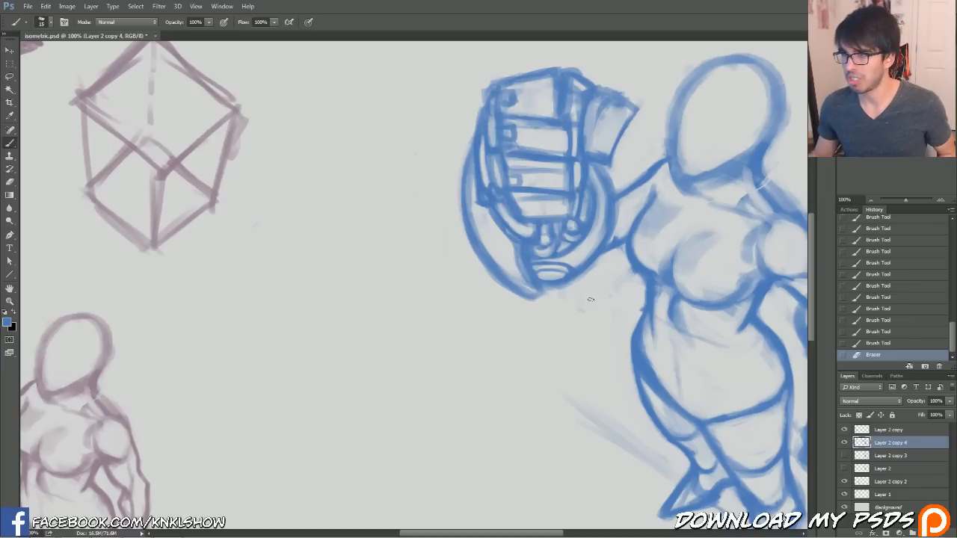
Try a tilted oval disc on the forearm shell's outer side and revert to the state before it.
left_click_drag(956, 129, 956, 157)
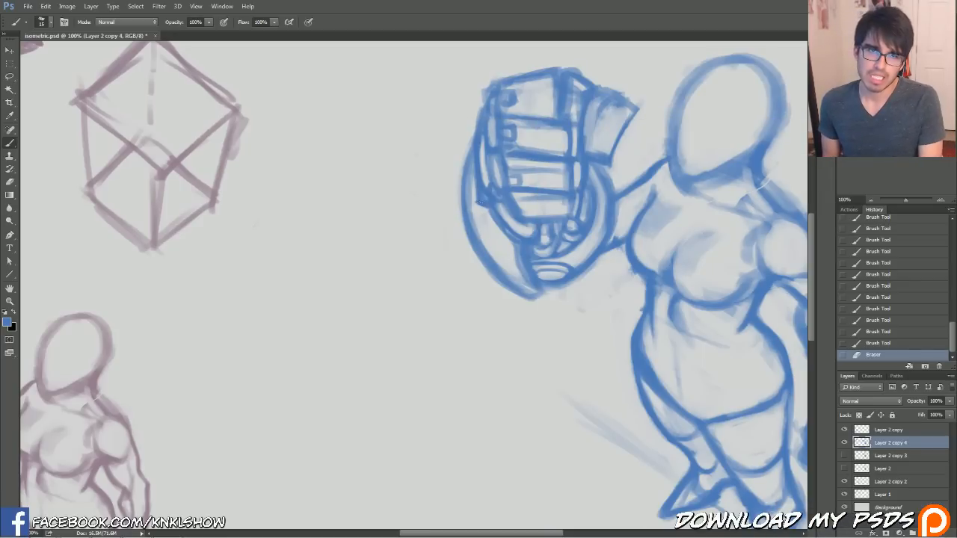
mouse_move(476, 231)
left_mouse_down()
mouse_move(460, 207)
mouse_move(493, 238)
mouse_move(462, 224)
mouse_move(482, 217)
mouse_move(489, 249)
mouse_move(454, 204)
mouse_move(477, 219)
mouse_move(474, 228)
mouse_move(461, 207)
mouse_move(495, 224)
mouse_move(479, 224)
mouse_move(498, 235)
mouse_move(462, 210)
mouse_move(484, 219)
left_mouse_up()
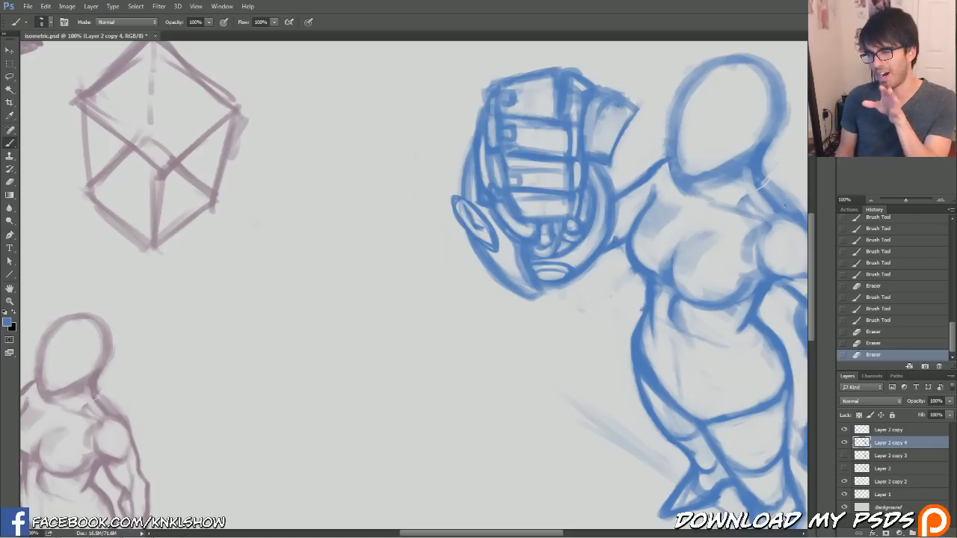
left_click(873, 285)
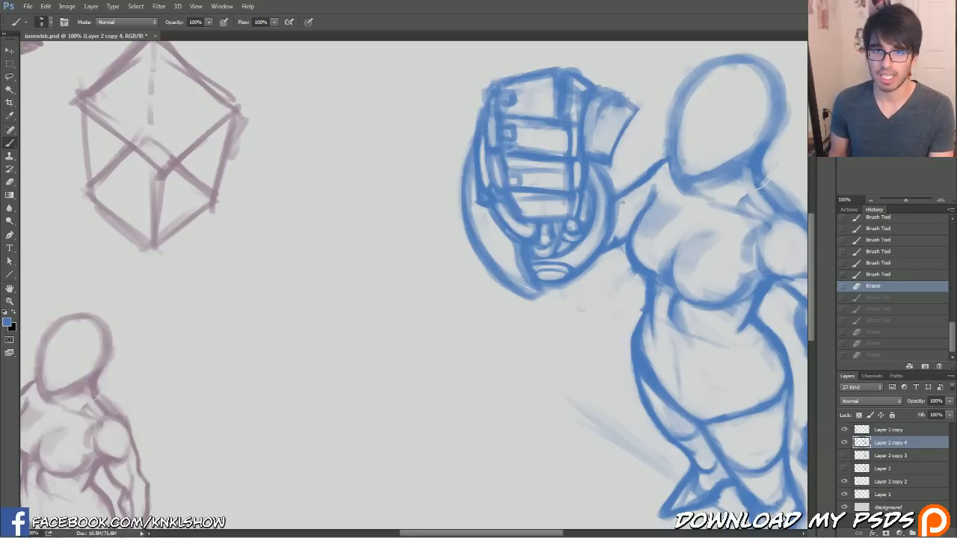
Try a thin axis guideline across the gauntlet, compare it with the earlier ellipse sketch in the history, and revert it.
left_click_drag(621, 198, 325, 214)
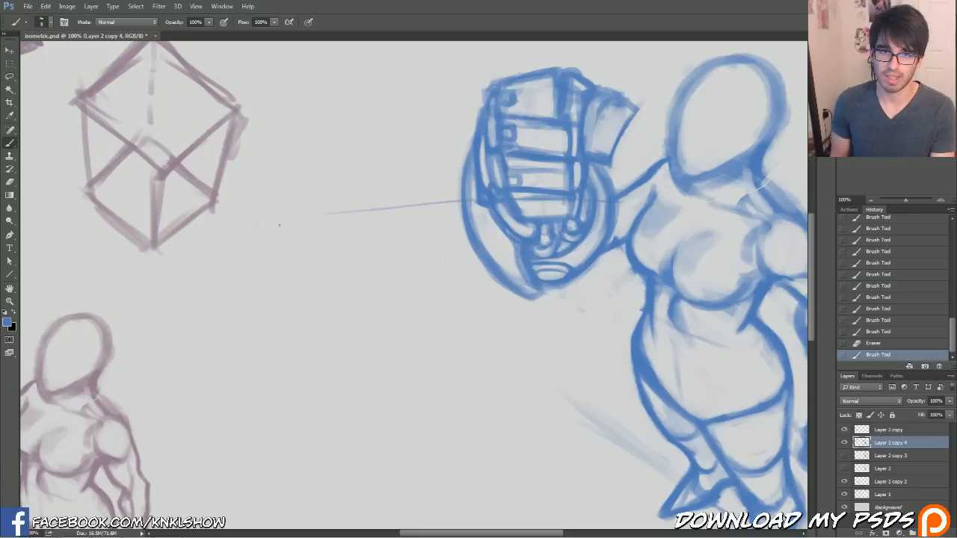
left_click(868, 321)
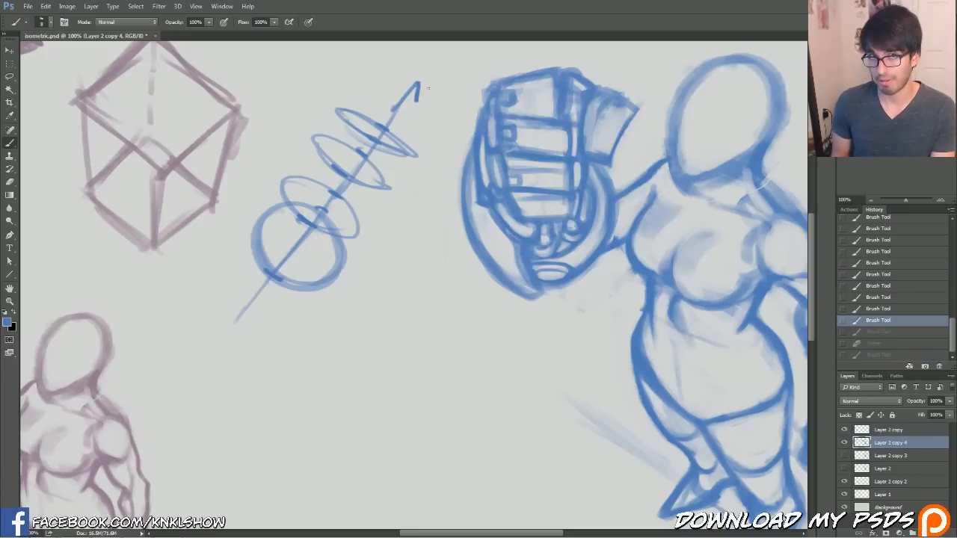
left_click(876, 355)
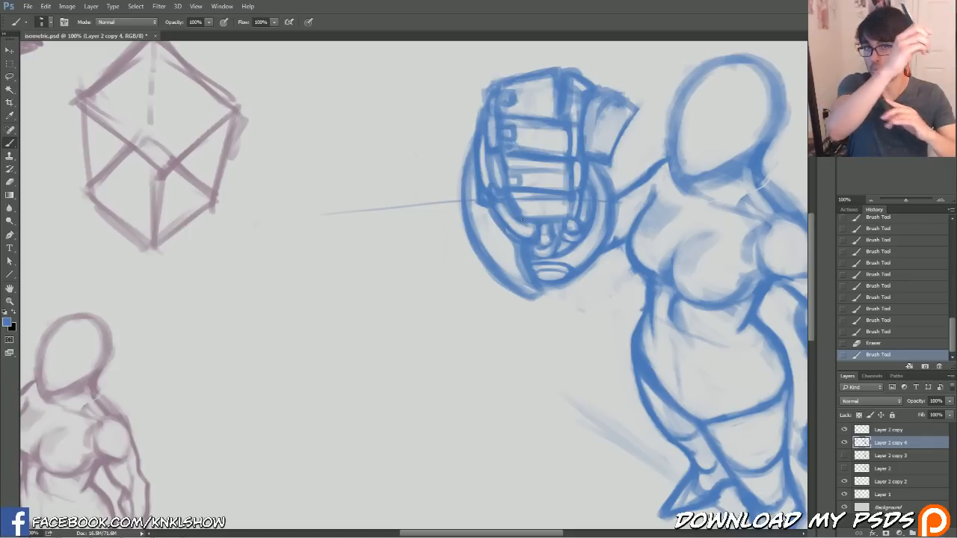
left_click_drag(465, 203, 569, 199)
left_click(876, 310)
left_click(886, 345)
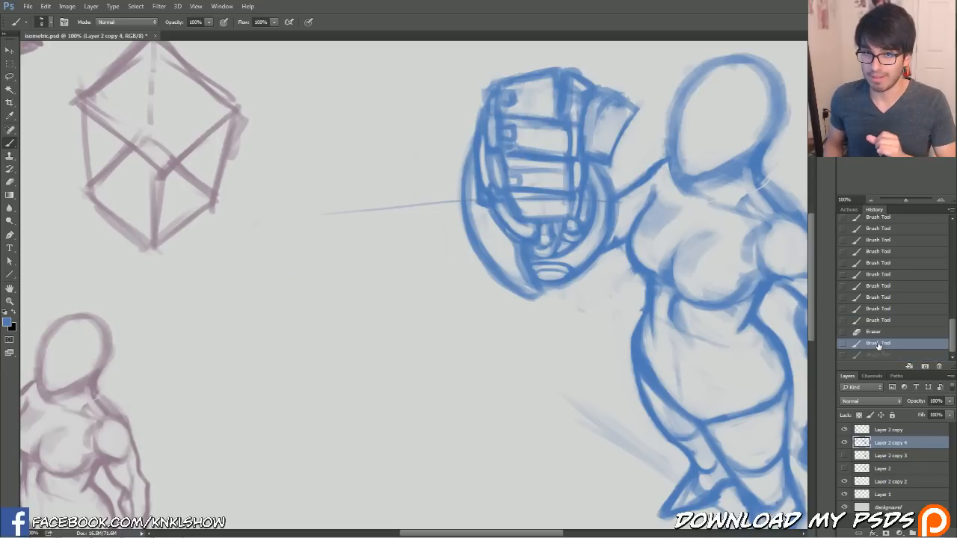
left_click(874, 332)
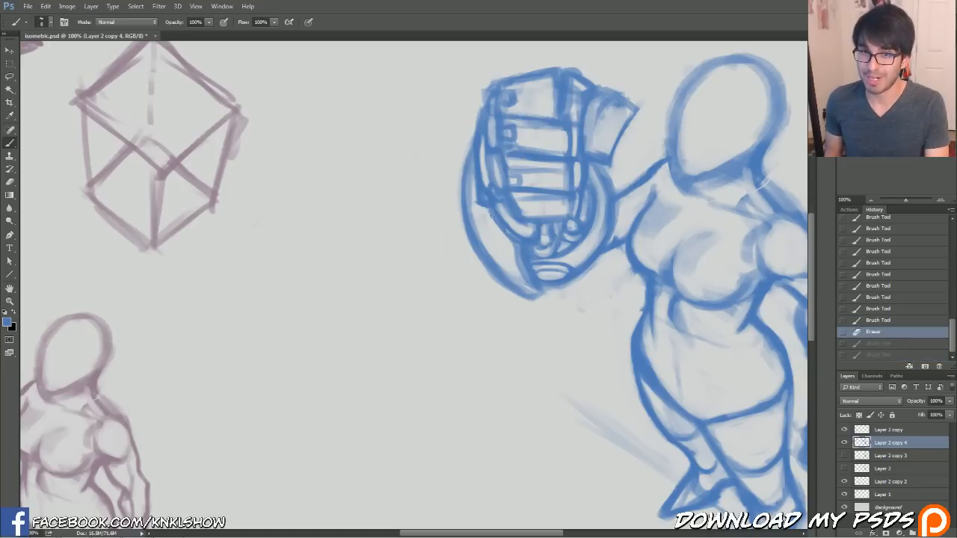
Draw a narrow upright oval disc on the forearm shell's outer edge and revert the test line through it.
mouse_move(461, 221)
left_mouse_down()
mouse_move(460, 190)
mouse_move(470, 187)
mouse_move(459, 193)
left_mouse_up()
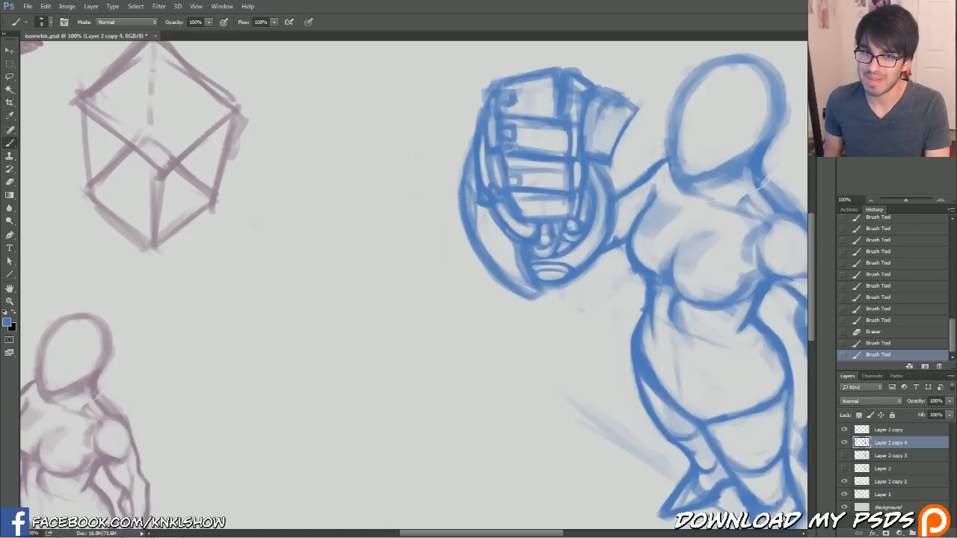
mouse_move(476, 224)
left_mouse_down()
mouse_move(460, 196)
mouse_move(486, 205)
left_mouse_up()
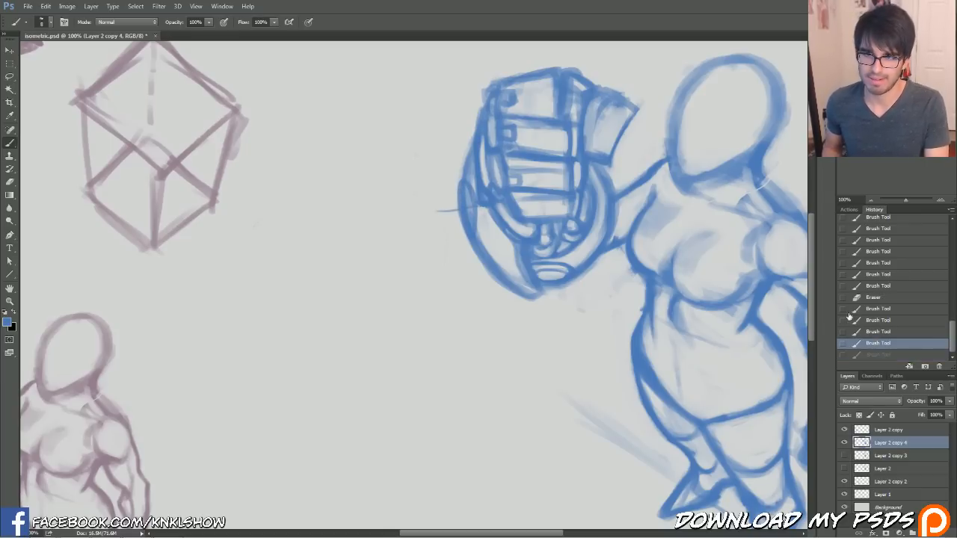
left_click(879, 332)
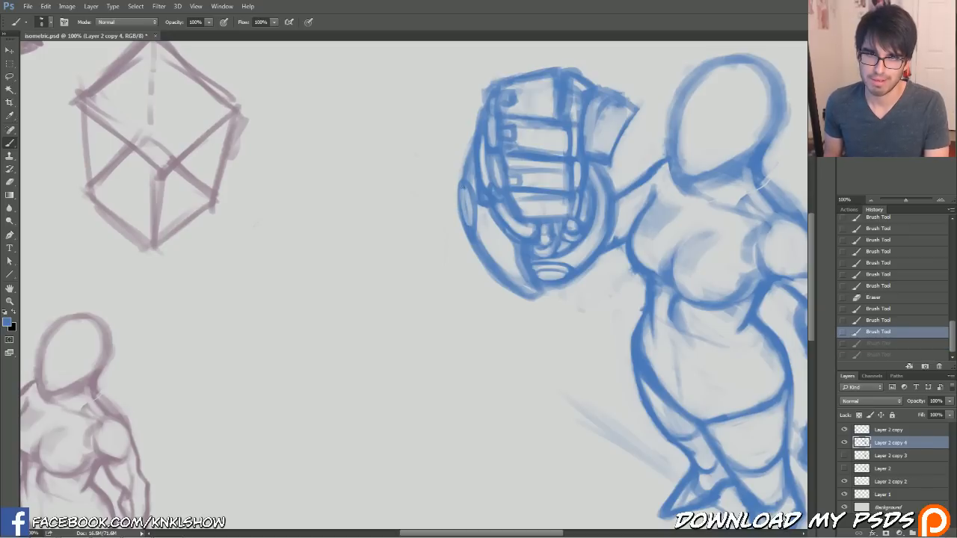
mouse_move(466, 187)
left_mouse_down()
mouse_move(460, 208)
mouse_move(473, 211)
mouse_move(470, 228)
left_mouse_up()
mouse_move(460, 192)
left_mouse_down()
mouse_move(466, 183)
mouse_move(468, 222)
left_mouse_up()
mouse_move(468, 186)
left_mouse_down()
mouse_move(465, 223)
mouse_move(474, 217)
left_mouse_up()
mouse_move(465, 184)
left_mouse_down()
mouse_move(471, 225)
mouse_move(470, 167)
mouse_move(481, 204)
mouse_move(465, 249)
mouse_move(445, 198)
mouse_move(472, 202)
left_mouse_up()
Erase the overlapping shell lines in and around the narrow oval disc to clean up its shape.
key("e")
left_click_drag(473, 196, 479, 205)
left_click_drag(475, 197, 477, 204)
left_click_drag(475, 196, 478, 207)
left_click_drag(475, 194, 478, 204)
left_click_drag(476, 194, 472, 237)
left_click_drag(468, 196, 469, 207)
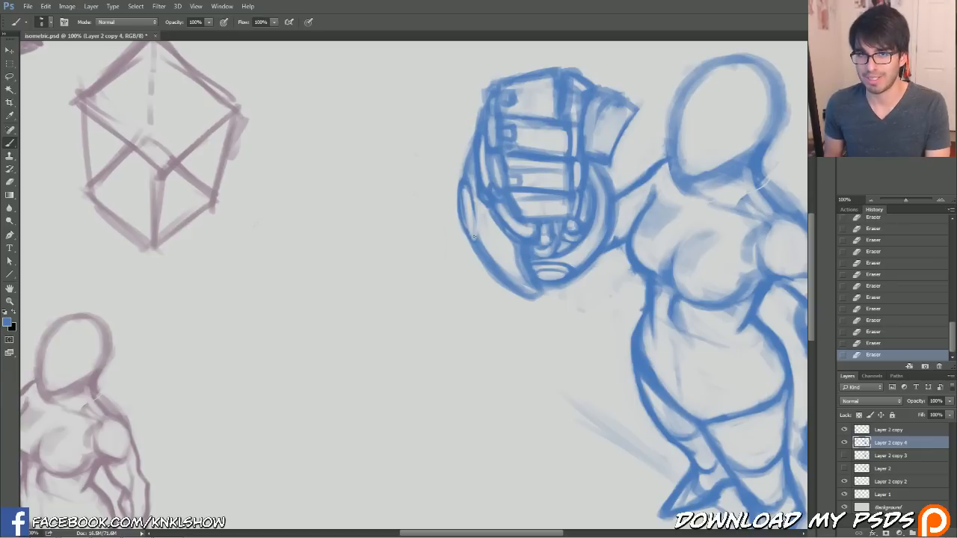
Redraw the oval disc's outline and inner curve on the shell's outer edge and tidy the surrounding lines.
left_click_drag(478, 208, 475, 235)
left_click_drag(474, 209, 474, 238)
mouse_move(475, 202)
left_mouse_down()
mouse_move(465, 227)
mouse_move(466, 214)
left_mouse_up()
left_click_drag(469, 212, 468, 238)
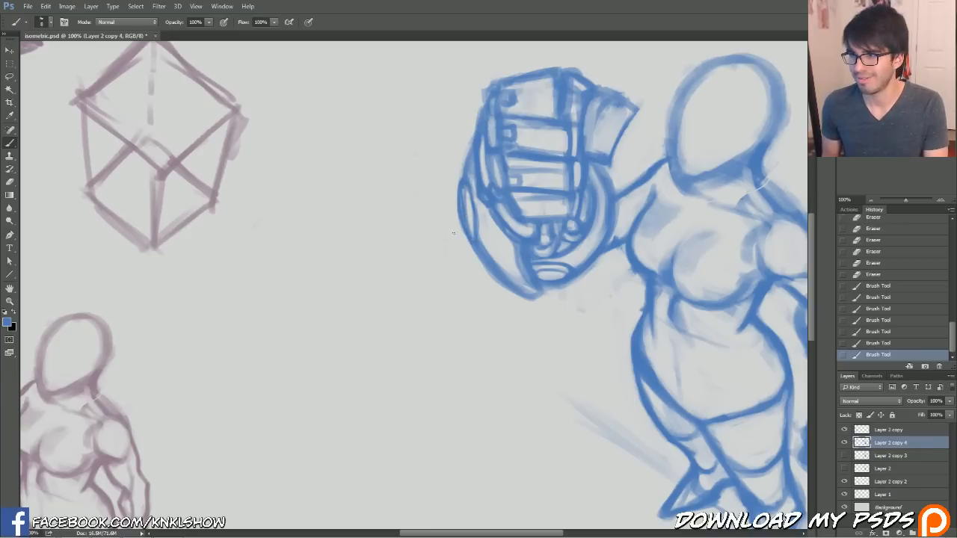
left_click_drag(468, 189, 464, 217)
mouse_move(467, 212)
left_mouse_down()
mouse_move(466, 236)
mouse_move(477, 238)
left_mouse_up()
left_click_drag(476, 184, 475, 219)
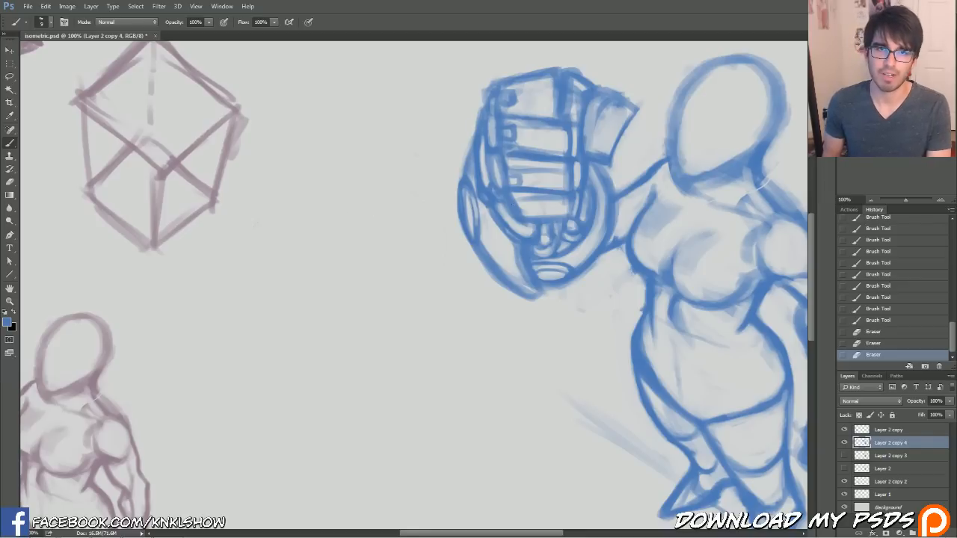
Sketch a narrow ellipse with axis arrows beside the gauntlet to show the disc's direction, and revert the demonstration strokes.
mouse_move(453, 218)
left_mouse_down()
mouse_move(377, 222)
mouse_move(408, 238)
left_mouse_up()
mouse_move(372, 187)
left_mouse_down()
mouse_move(375, 224)
mouse_move(390, 222)
mouse_move(389, 256)
left_mouse_up()
mouse_move(389, 214)
left_mouse_down()
mouse_move(392, 230)
mouse_move(292, 237)
left_mouse_up()
left_click_drag(351, 229, 293, 234)
left_click_drag(293, 235, 314, 246)
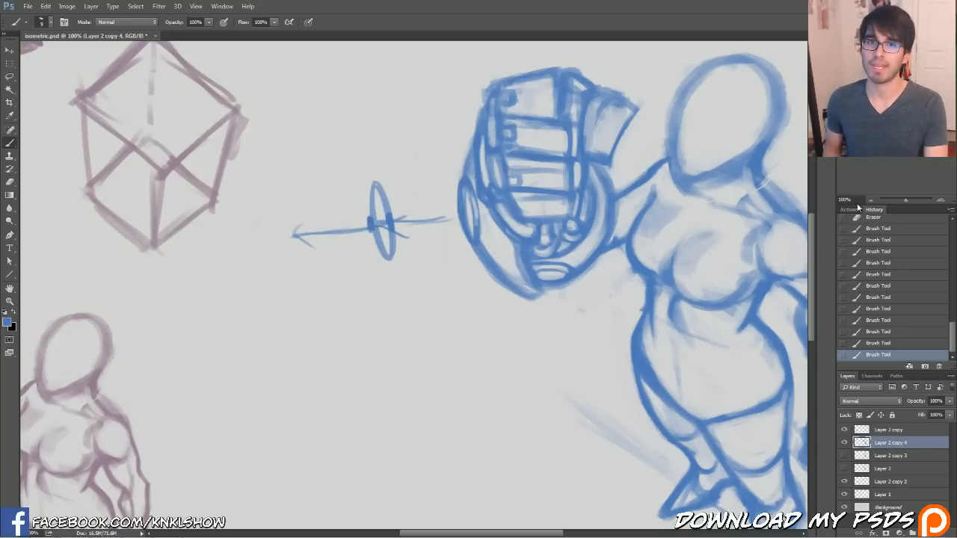
left_click(904, 274)
left_click(900, 263)
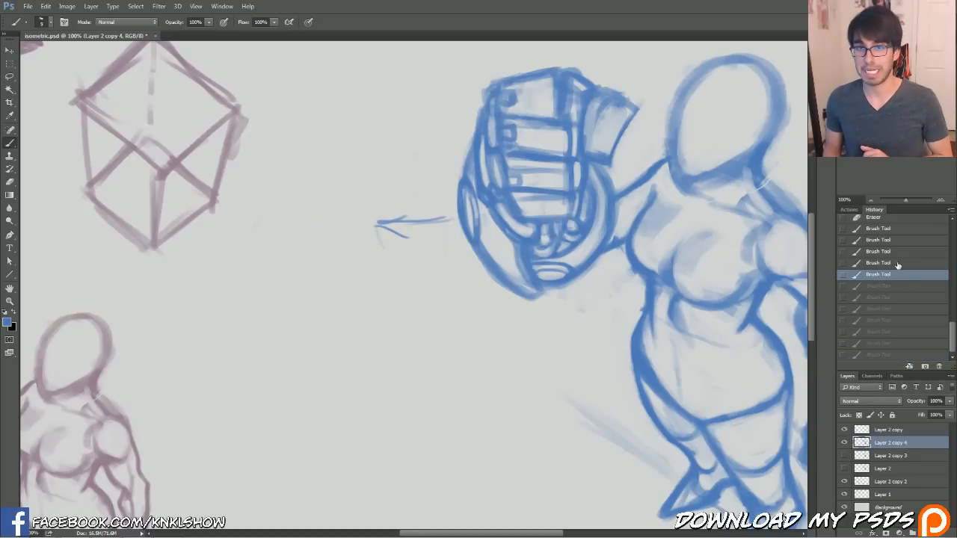
left_click(884, 240)
left_click(873, 217)
mouse_move(635, 246)
left_mouse_down()
mouse_move(358, 220)
mouse_move(365, 269)
left_mouse_up()
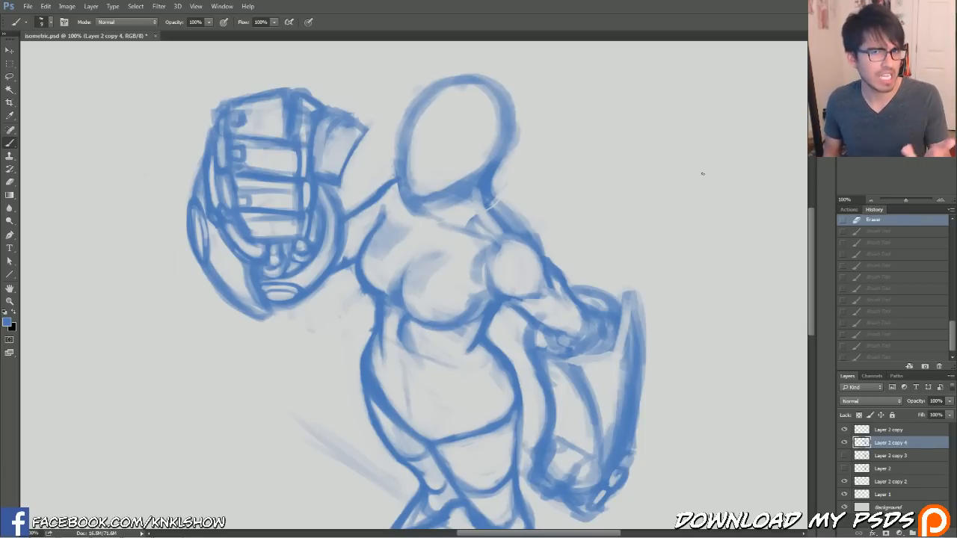
left_click_drag(737, 112, 716, 140)
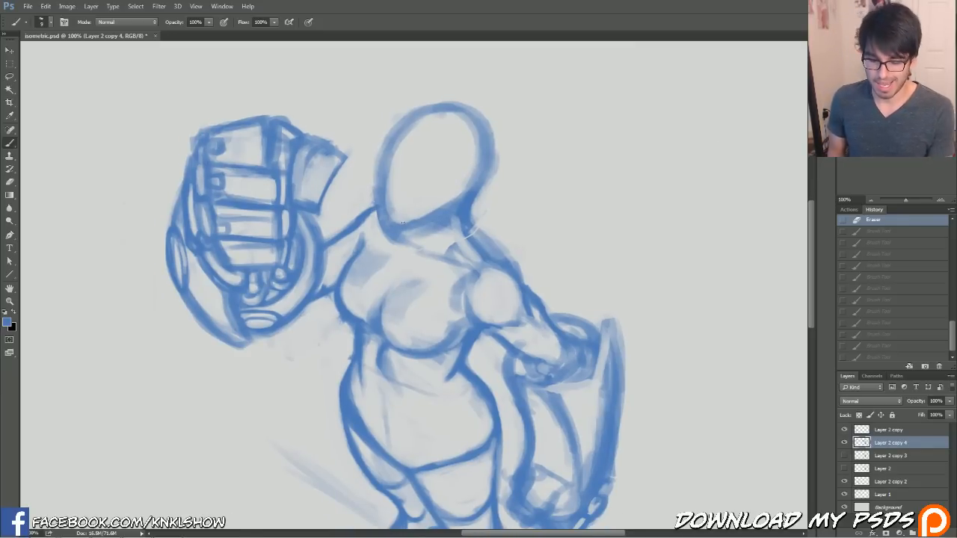
Erase the rough inner edges of the head outline along the far cheek, chin and jaw.
left_click_drag(437, 213, 465, 202)
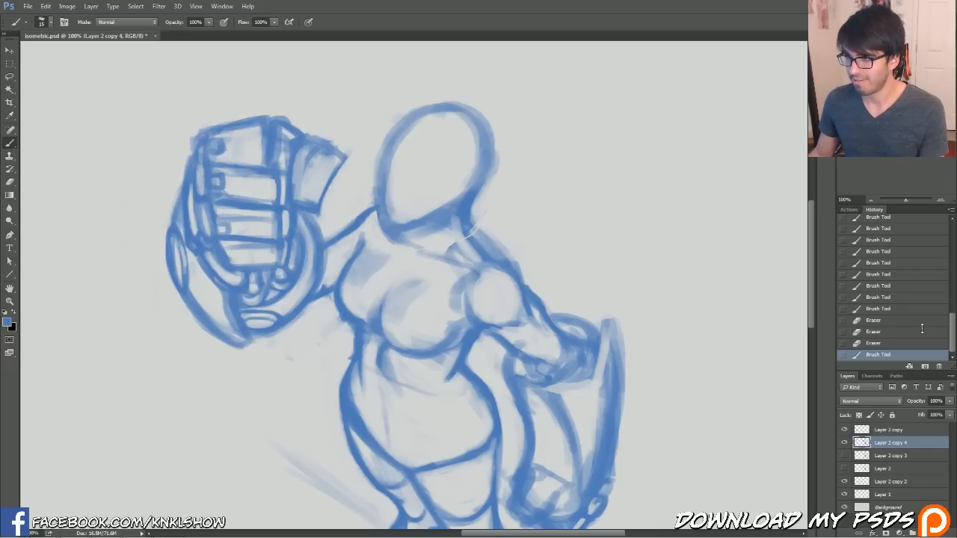
mouse_move(956, 171)
left_mouse_down()
mouse_move(746, 94)
mouse_move(956, 171)
left_mouse_up()
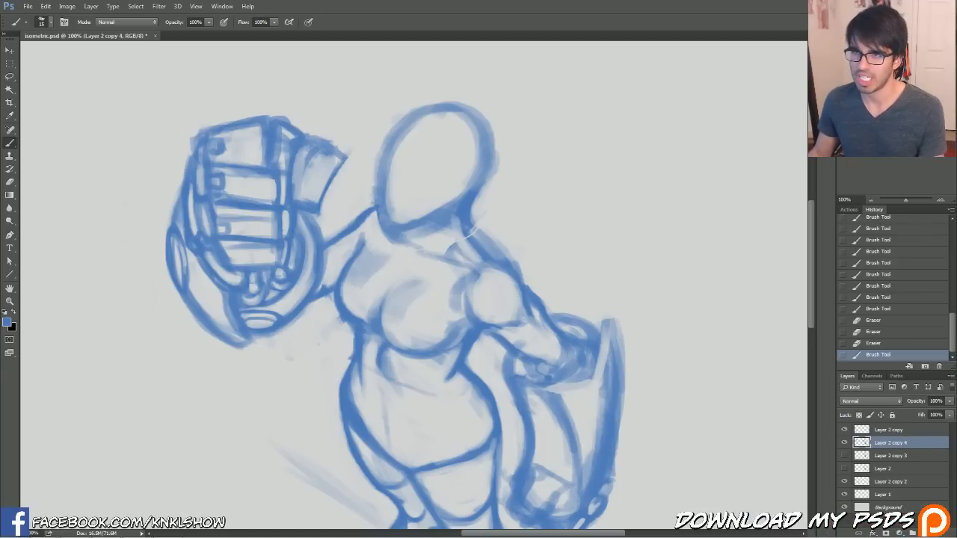
scroll(414, 286, "up", 1)
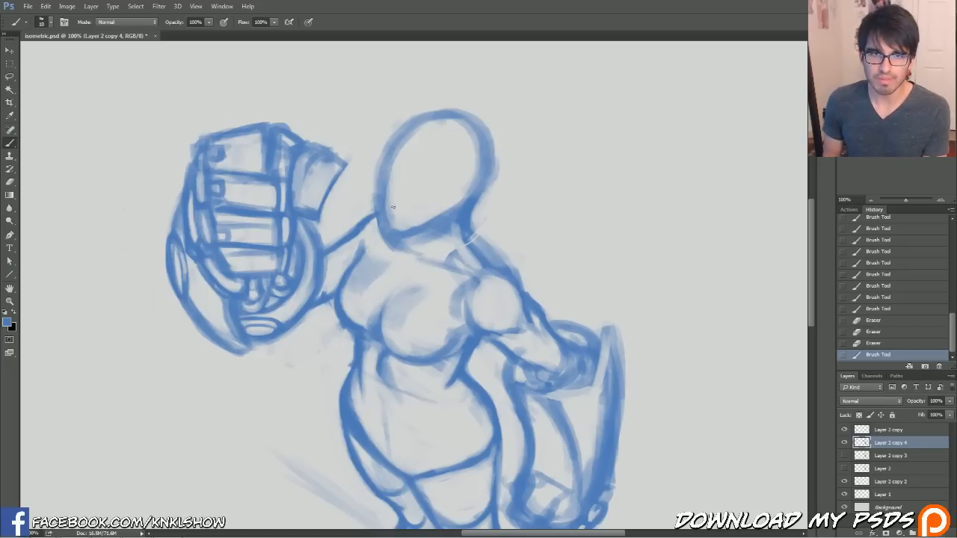
mouse_move(391, 204)
left_mouse_down()
mouse_move(404, 233)
mouse_move(448, 211)
left_mouse_up()
left_click_drag(390, 176, 391, 228)
mouse_move(403, 153)
left_mouse_down()
mouse_move(386, 206)
mouse_move(386, 193)
mouse_move(385, 236)
mouse_move(385, 198)
mouse_move(391, 215)
left_mouse_up()
left_click_drag(392, 202, 400, 228)
left_click_drag(459, 195, 426, 213)
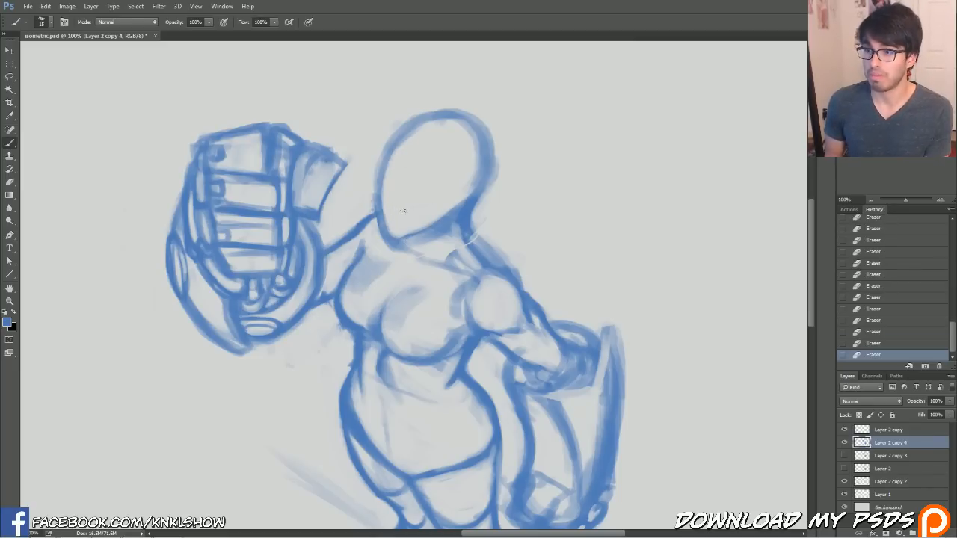
Draw a small nose and lips low on the far side of the face.
left_click_drag(404, 209, 396, 210)
left_click_drag(395, 210, 394, 211)
left_click_drag(396, 210, 403, 209)
left_click_drag(392, 209, 401, 209)
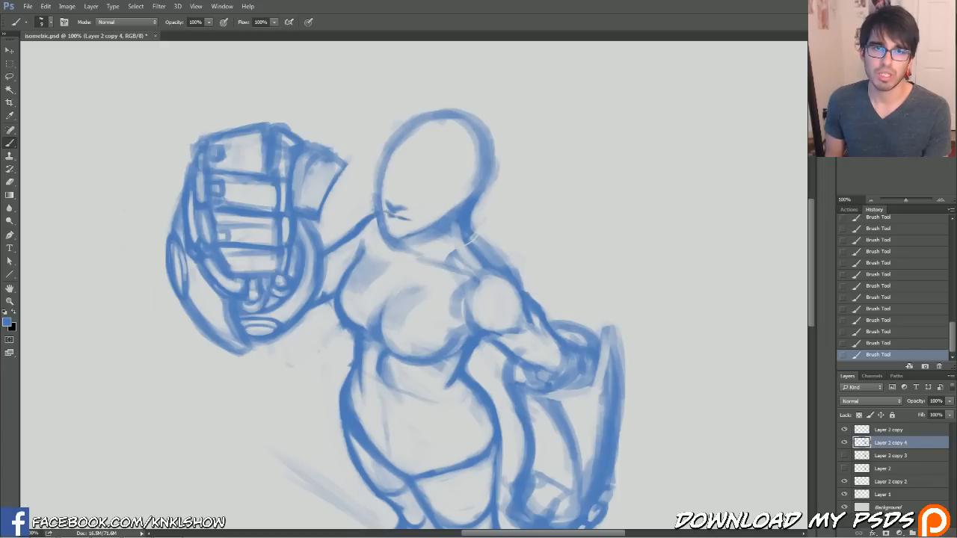
left_click_drag(390, 222, 406, 221)
mouse_move(413, 221)
left_mouse_down()
mouse_move(397, 220)
mouse_move(410, 226)
mouse_move(406, 219)
left_mouse_up()
left_click_drag(396, 216, 404, 220)
left_click_drag(395, 217, 406, 220)
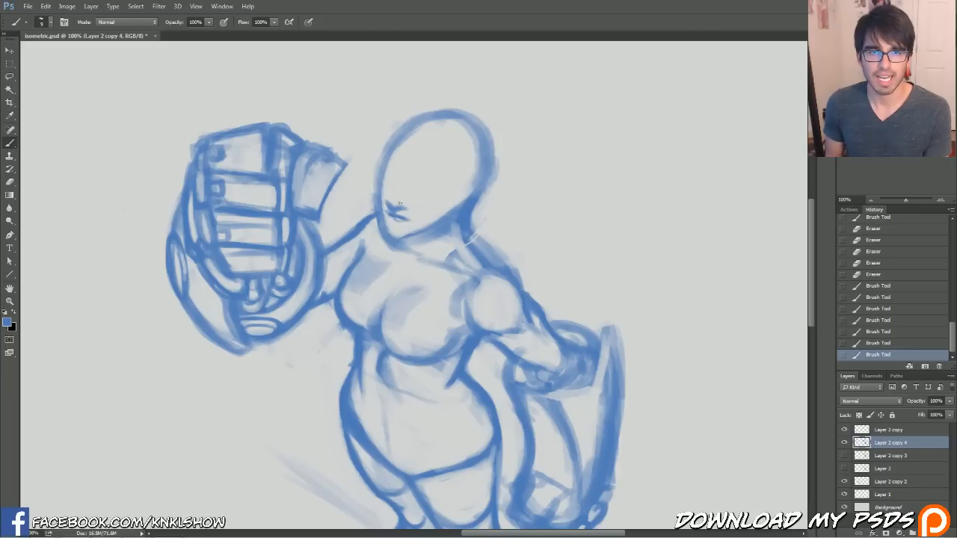
Erase the excess strokes around the nose and upper lip to sharpen their shapes.
key("e")
left_click_drag(393, 203, 401, 209)
left_click_drag(395, 204, 404, 210)
left_click_drag(397, 206, 405, 212)
left_click_drag(398, 204, 406, 210)
key("b")
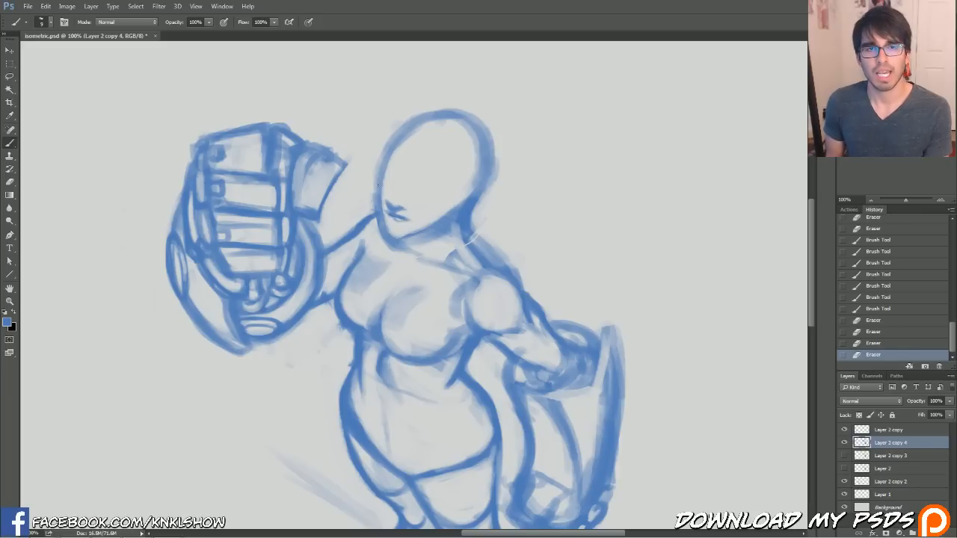
Sketch curved construction lines over the head and face, and revert the test strokes.
mouse_move(449, 121)
left_mouse_down()
mouse_move(404, 146)
mouse_move(423, 196)
mouse_move(471, 189)
left_mouse_up()
mouse_move(468, 187)
left_mouse_down()
mouse_move(449, 121)
mouse_move(404, 144)
mouse_move(427, 201)
mouse_move(480, 142)
mouse_move(398, 175)
mouse_move(473, 196)
left_mouse_up()
key("ctrl+alt+z")
key("ctrl+alt+z")
left_click_drag(383, 201, 397, 233)
left_click(867, 309)
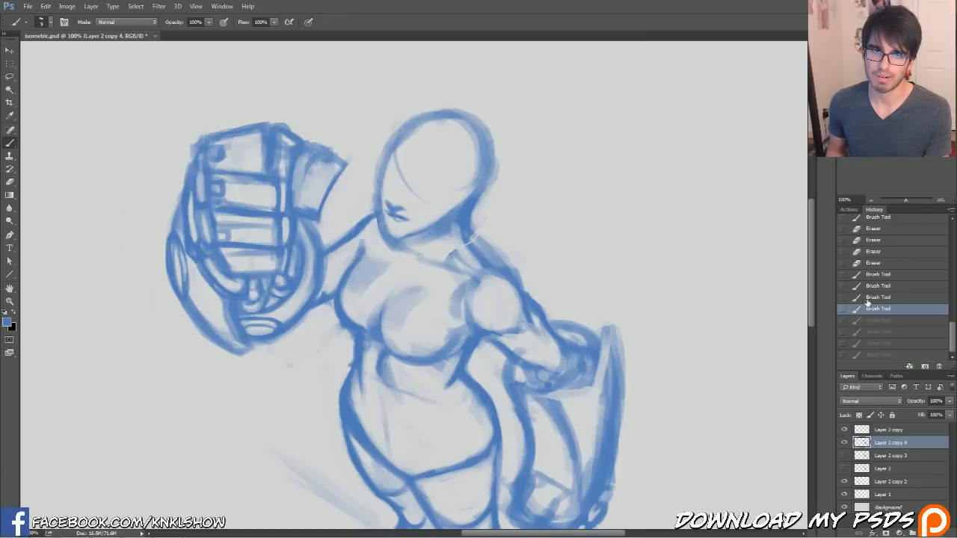
left_click(867, 298)
Erase along the jaw, chin and far cheek to slim the face outline.
left_click_drag(406, 238, 453, 209)
left_click_drag(404, 235, 426, 224)
left_click_drag(410, 234, 441, 217)
left_click_drag(427, 224, 453, 206)
left_click_drag(400, 237, 423, 223)
left_click_drag(396, 228, 388, 217)
left_click_drag(388, 225, 383, 184)
left_click_drag(385, 196, 389, 179)
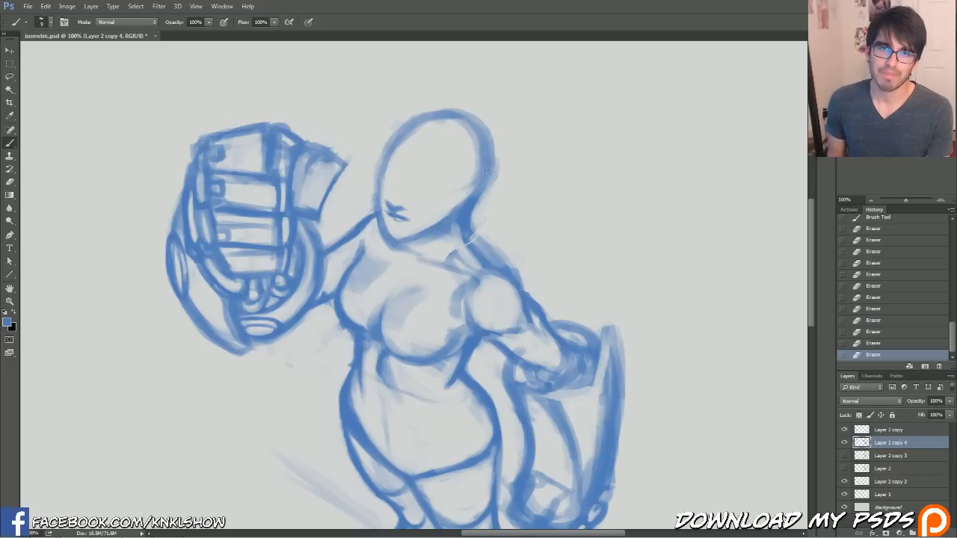
Draw a curved eye line across the face with the near eyebrow and eye on it.
key("b")
left_click_drag(389, 179, 467, 181)
left_click_drag(419, 189, 456, 189)
mouse_move(386, 177)
left_mouse_down()
mouse_move(449, 192)
mouse_move(468, 182)
left_mouse_up()
left_click_drag(397, 184, 468, 179)
left_click_drag(404, 183, 429, 194)
left_click_drag(424, 195, 430, 193)
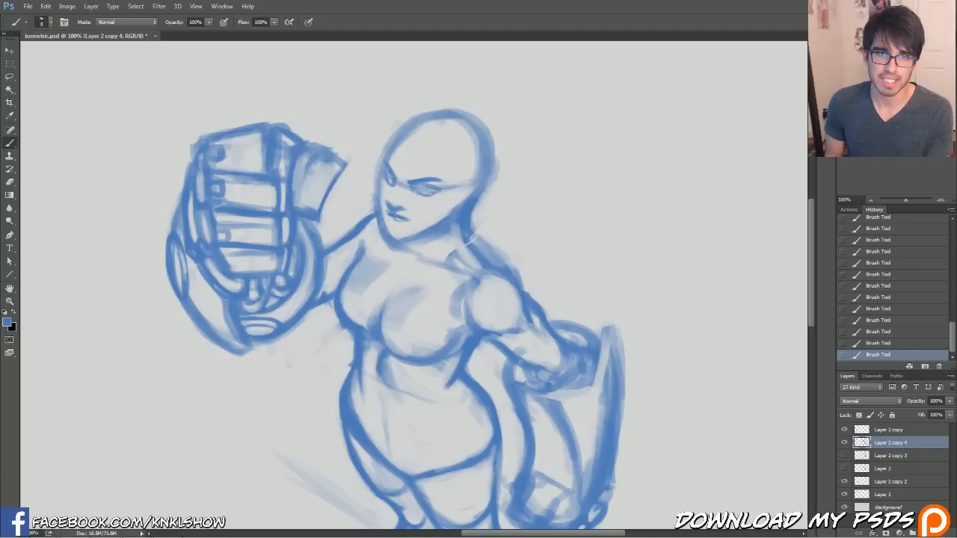
Clean up the far eye and the nose bridge with the eraser.
left_click_drag(391, 182, 393, 184)
left_click_drag(389, 179, 393, 187)
mouse_move(387, 193)
left_mouse_down()
mouse_move(406, 209)
mouse_move(397, 201)
left_mouse_up()
left_click_drag(400, 200, 404, 187)
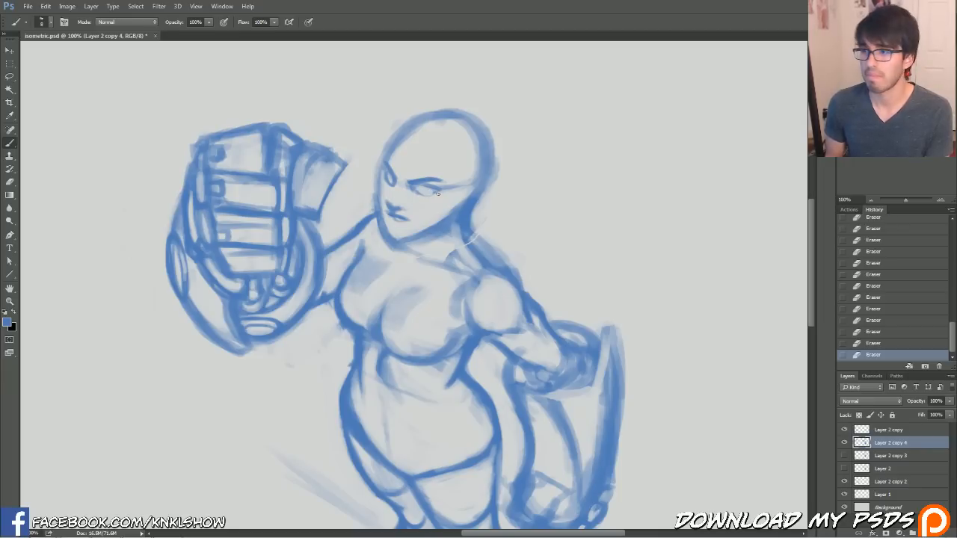
Refine the near eye's lower lid and redraw the narrow far eye.
left_click_drag(421, 192, 434, 194)
mouse_move(425, 193)
left_mouse_down()
mouse_move(437, 190)
mouse_move(426, 193)
left_mouse_up()
left_click_drag(423, 189, 426, 191)
left_click_drag(424, 190, 393, 181)
left_click_drag(389, 176, 392, 182)
left_click_drag(388, 177, 392, 183)
left_click_drag(389, 180, 393, 183)
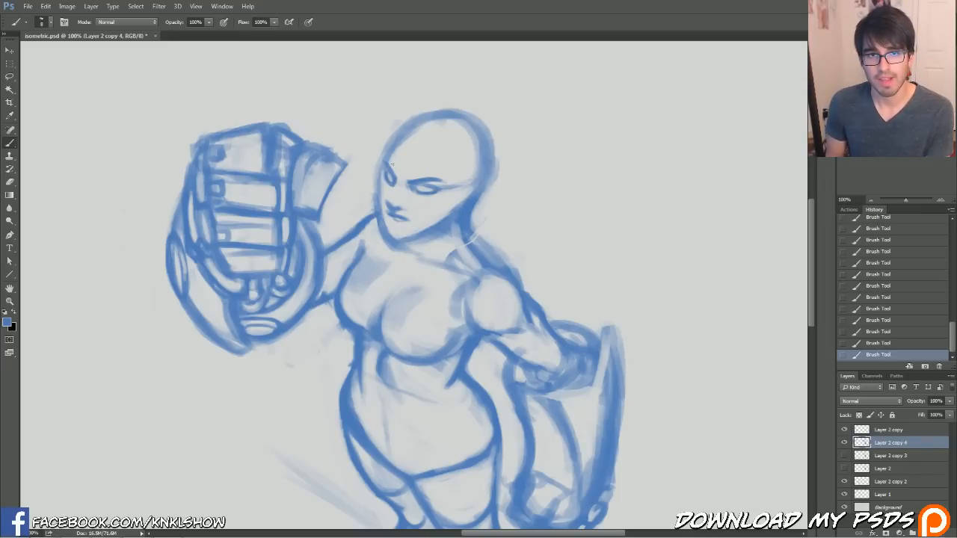
Trim the far eye with the eraser, try darker lines on it, and revert the last brush strokes.
left_click(941, 200)
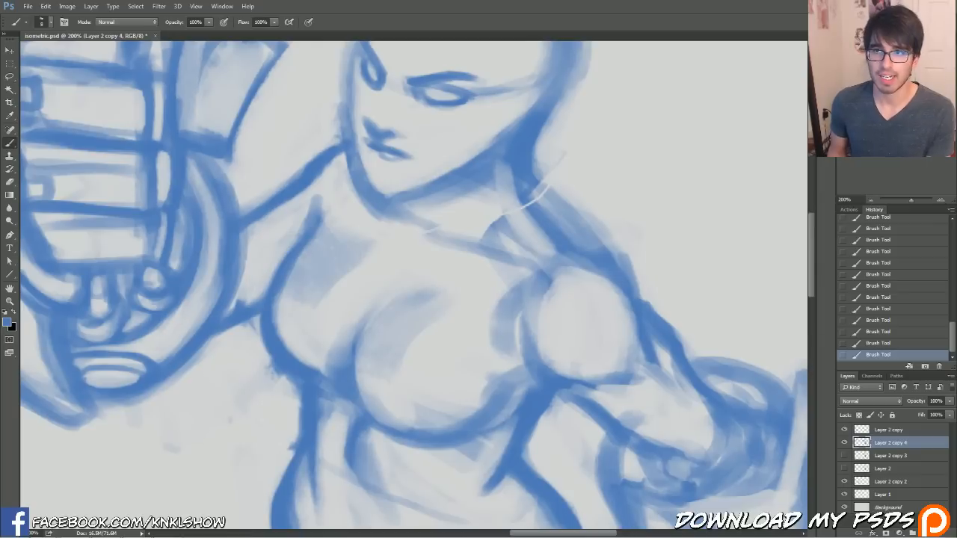
left_click_drag(388, 67, 450, 194)
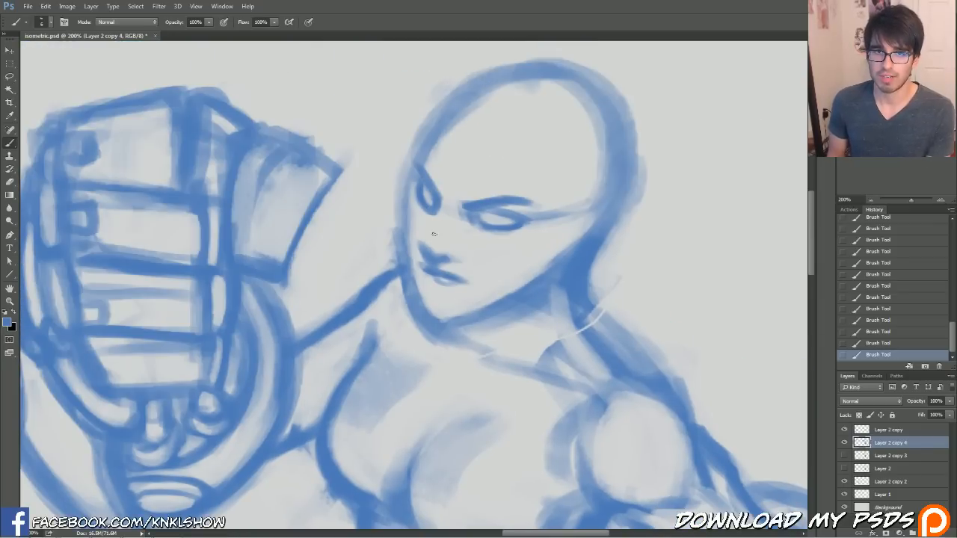
left_click_drag(429, 204, 419, 191)
mouse_move(426, 203)
left_mouse_down()
mouse_move(418, 182)
mouse_move(414, 193)
left_mouse_up()
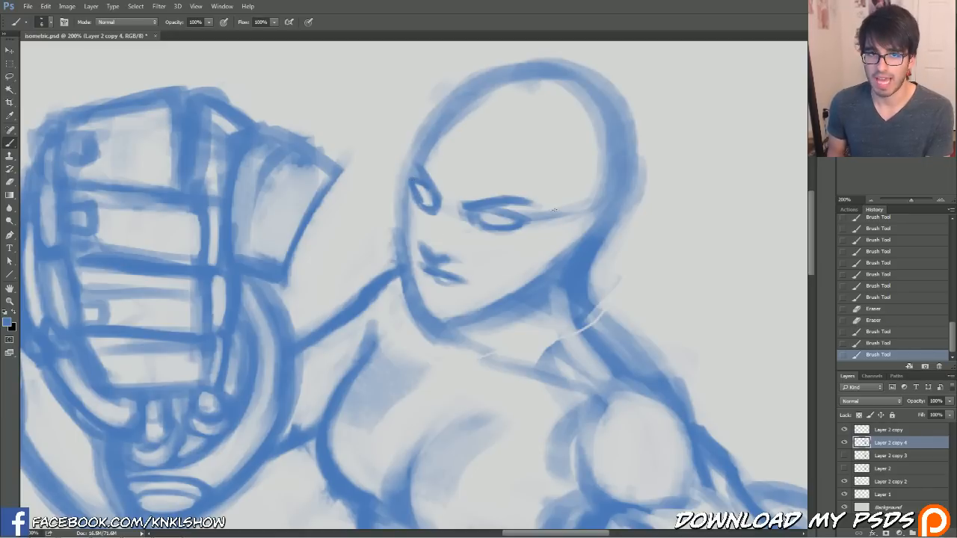
left_click(908, 320)
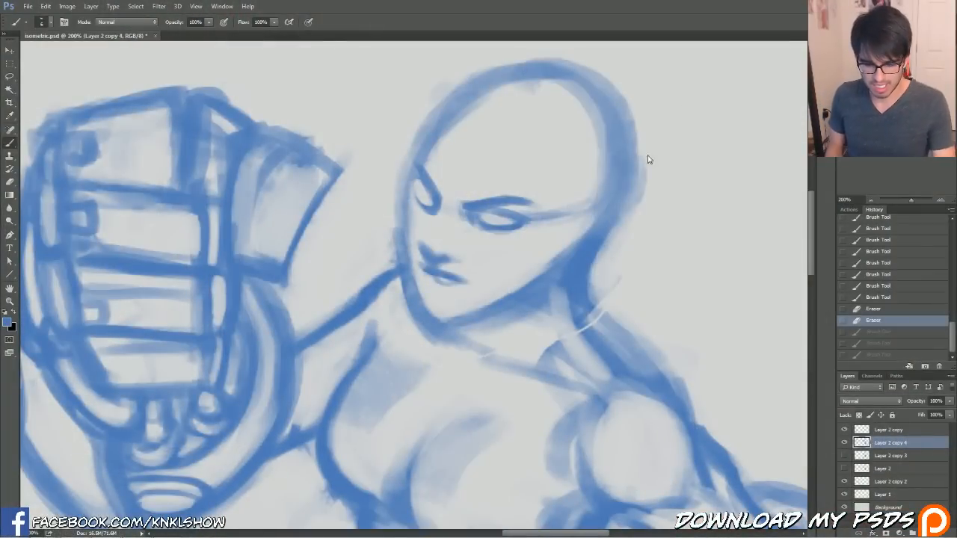
Sketch two enlarged example eyes with lids and irises in the empty area beside the head.
left_click_drag(733, 252, 777, 241)
mouse_move(733, 219)
left_mouse_down()
mouse_move(775, 242)
mouse_move(736, 243)
mouse_move(748, 248)
left_mouse_up()
key("bracketright")
key("bracketright")
left_click_drag(728, 215, 775, 242)
mouse_move(727, 214)
left_mouse_down()
mouse_move(765, 237)
mouse_move(739, 223)
left_mouse_up()
left_click_drag(711, 203, 726, 209)
key("bracketleft")
left_click_drag(715, 206, 739, 229)
mouse_move(682, 224)
left_mouse_down()
mouse_move(690, 208)
mouse_move(682, 187)
mouse_move(685, 223)
mouse_move(656, 194)
left_mouse_up()
mouse_move(678, 225)
left_mouse_down()
mouse_move(665, 185)
mouse_move(687, 194)
mouse_move(662, 183)
mouse_move(678, 223)
mouse_move(677, 213)
left_mouse_up()
Lasso the example eyes beside the head, delete them and deselect.
left_click(922, 319)
key("l")
mouse_move(714, 147)
left_mouse_down()
mouse_move(655, 217)
mouse_move(741, 153)
left_mouse_up()
key("ctrl+d")
left_click(880, 333)
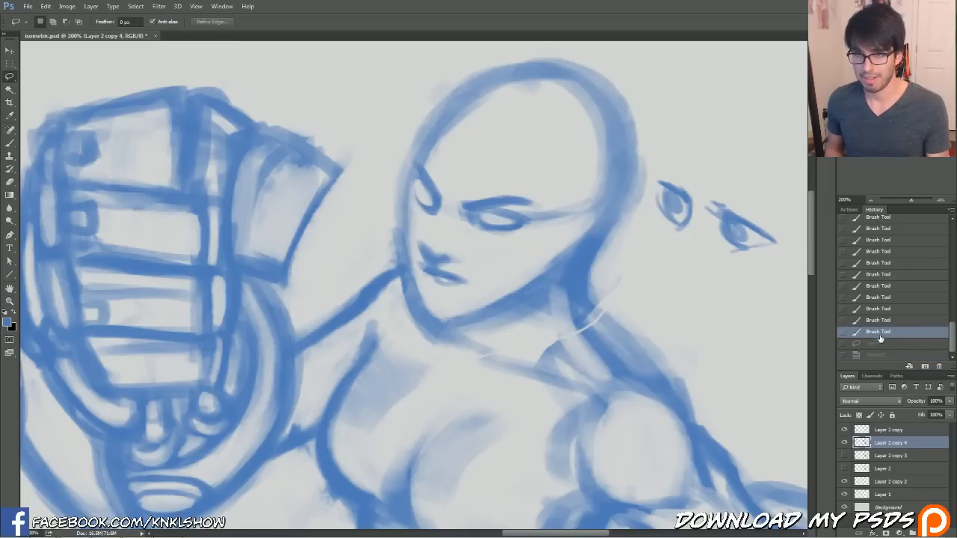
left_click(879, 309)
mouse_move(651, 222)
left_mouse_down()
mouse_move(752, 291)
mouse_move(658, 238)
left_mouse_up()
key("Delete")
key("ctrl+d")
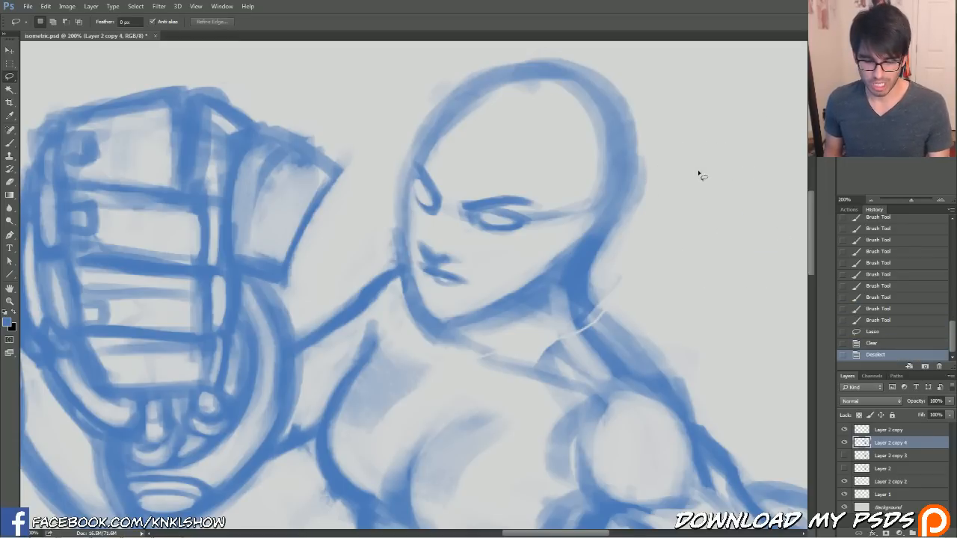
Sketch slanted alignment lines through both eyes and the brows, and revert the demonstration strokes.
key("b")
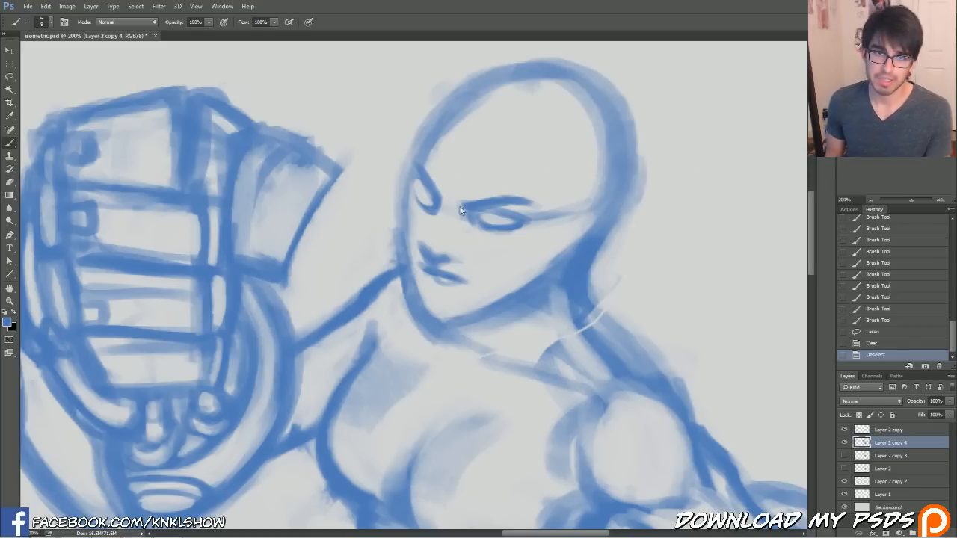
mouse_move(446, 215)
left_mouse_down()
mouse_move(498, 238)
mouse_move(440, 212)
mouse_move(515, 244)
mouse_move(415, 199)
mouse_move(511, 240)
left_mouse_up()
left_click_drag(433, 183, 479, 201)
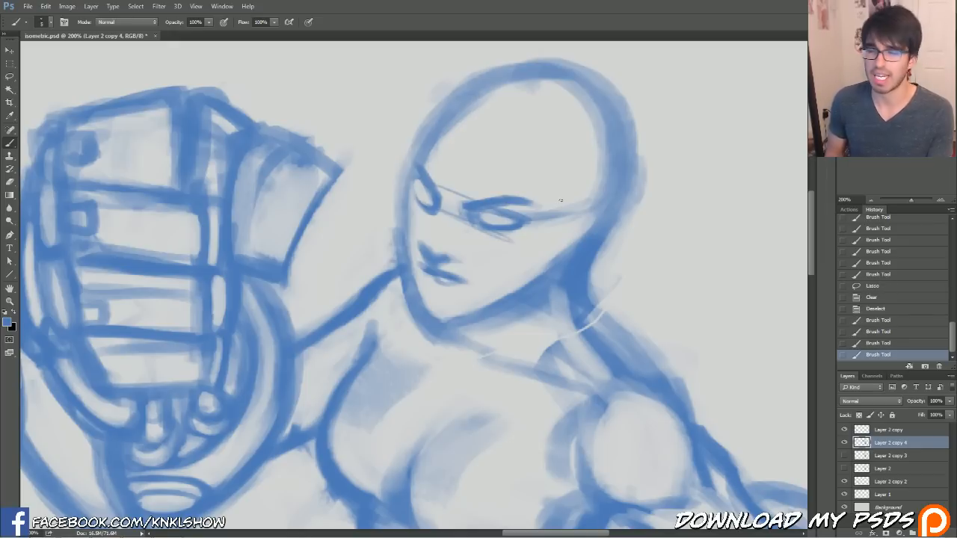
left_click(885, 299)
left_click_drag(442, 190, 479, 205)
left_click_drag(442, 191, 478, 206)
key("l")
key("ctrl+d")
key("b")
left_click_drag(485, 228, 401, 219)
left_click(869, 342)
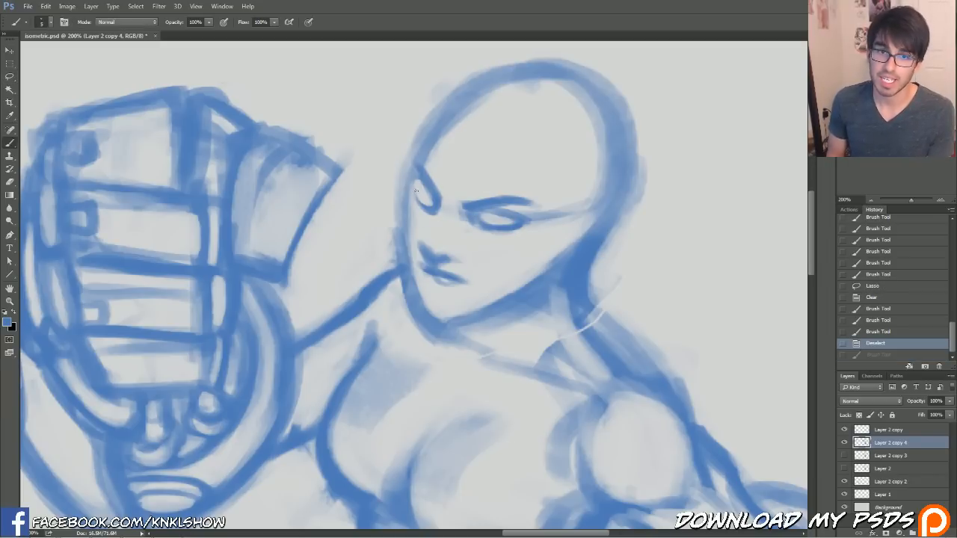
Redraw the far eye's lids and inner corner with darker lines against the face edge.
left_click_drag(417, 185, 430, 207)
left_click_drag(418, 187, 425, 202)
left_click_drag(418, 181, 426, 203)
left_click_drag(419, 181, 431, 207)
mouse_move(418, 182)
left_mouse_down()
mouse_move(433, 208)
mouse_move(418, 204)
left_mouse_up()
left_click_drag(428, 213, 417, 202)
left_click_drag(426, 212, 421, 205)
left_click_drag(415, 196, 422, 208)
left_click_drag(414, 179, 418, 198)
Redraw the face contour from the chin up the far cheek to the forehead with a darker line.
mouse_move(472, 283)
left_mouse_down()
mouse_move(467, 270)
mouse_move(441, 314)
left_mouse_up()
left_click_drag(413, 279, 411, 190)
left_click_drag(401, 248, 406, 176)
left_click_drag(402, 216, 409, 174)
mouse_move(404, 241)
left_mouse_down()
mouse_move(408, 189)
mouse_move(414, 287)
mouse_move(408, 266)
left_mouse_up()
left_click_drag(406, 204, 410, 167)
mouse_move(408, 184)
left_mouse_down()
mouse_move(412, 151)
mouse_move(432, 120)
left_mouse_up()
Erase the thick rough strokes around the chin and the far side of the jaw.
key("e")
left_click_drag(413, 293, 431, 333)
left_click_drag(416, 302, 441, 344)
left_click_drag(415, 286, 427, 318)
mouse_move(424, 307)
left_mouse_down()
mouse_move(458, 326)
mouse_move(442, 322)
left_mouse_up()
mouse_move(434, 314)
left_mouse_down()
mouse_move(453, 327)
mouse_move(400, 278)
mouse_move(396, 261)
left_mouse_up()
key("e")
Draw a clean dark contour down the far cheek, around the chin and along the near jaw.
mouse_move(410, 287)
left_mouse_down()
mouse_move(390, 234)
mouse_move(420, 296)
left_mouse_up()
left_click_drag(401, 245, 426, 305)
mouse_move(412, 270)
left_mouse_down()
mouse_move(430, 309)
mouse_move(423, 301)
mouse_move(446, 310)
mouse_move(436, 321)
left_mouse_up()
mouse_move(408, 250)
left_mouse_down()
mouse_move(423, 295)
mouse_move(416, 275)
left_mouse_up()
mouse_move(403, 214)
left_mouse_down()
mouse_move(408, 244)
mouse_move(409, 196)
left_mouse_up()
mouse_move(437, 319)
left_mouse_down()
mouse_move(453, 324)
mouse_move(485, 309)
left_mouse_up()
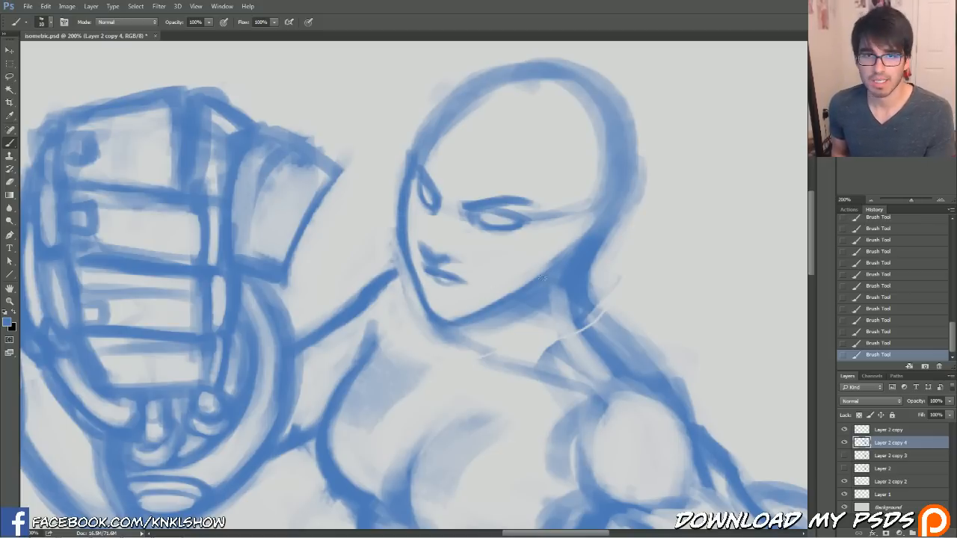
left_click_drag(535, 287, 574, 244)
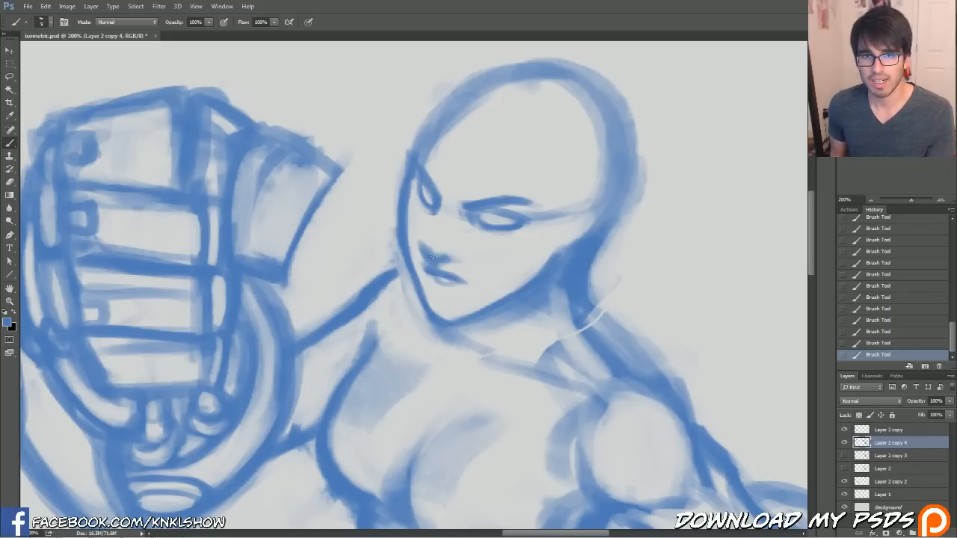
Sketch a curved guide from the nose across the cheek toward the ear, and revert it.
left_click_drag(454, 259, 581, 237)
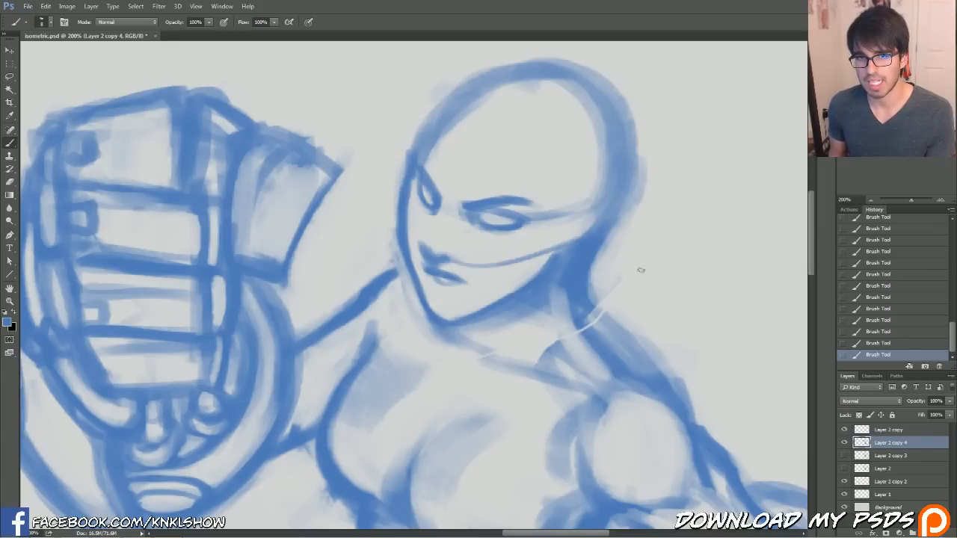
left_click(879, 346)
left_click_drag(452, 264, 561, 251)
left_click(888, 344)
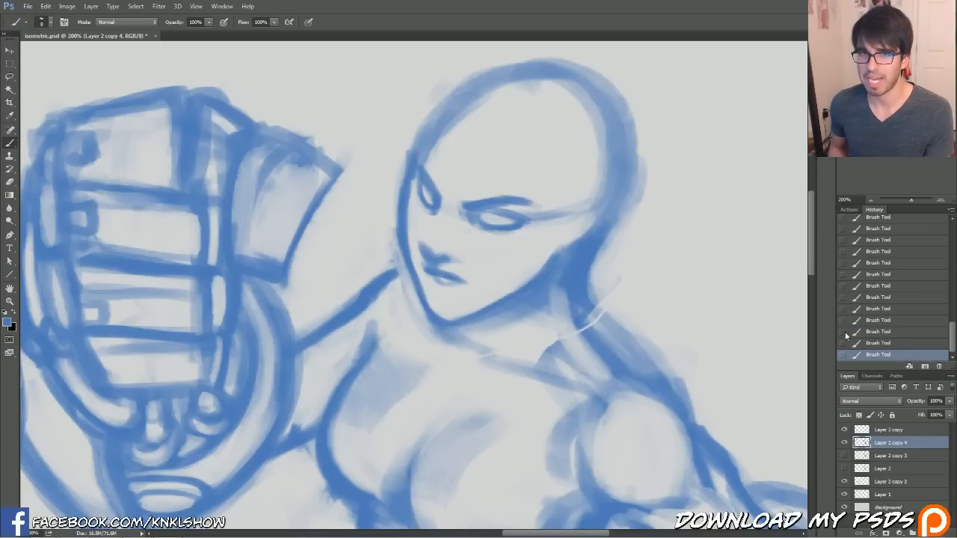
Draw the near ear's outline at the back of the jaw and clean up its inside.
left_click_drag(617, 205, 604, 238)
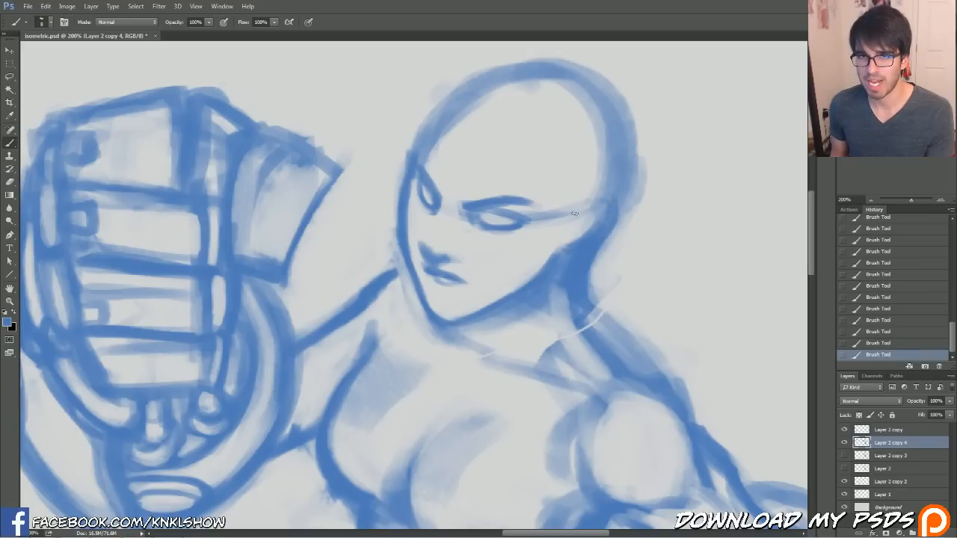
left_click_drag(582, 214, 606, 203)
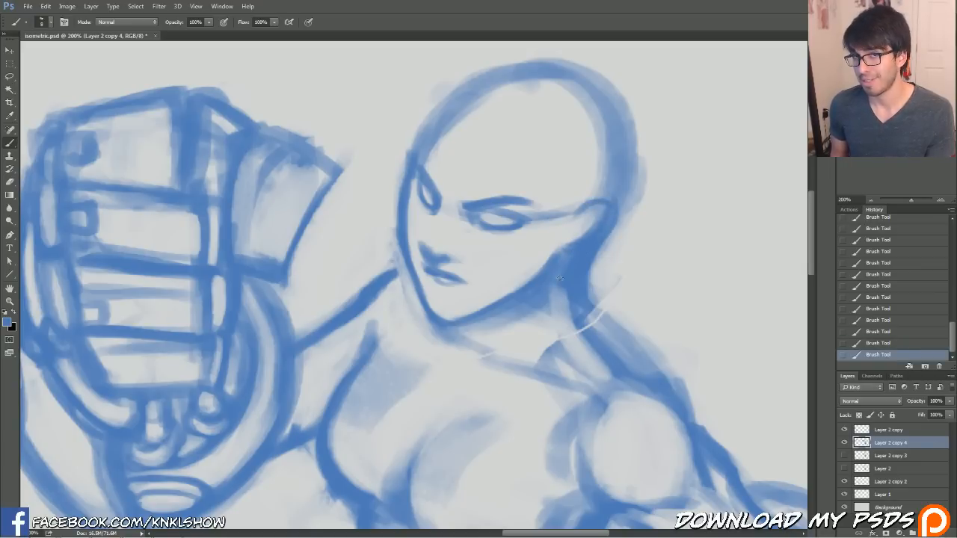
mouse_move(598, 226)
left_mouse_down()
mouse_move(582, 238)
mouse_move(603, 210)
mouse_move(586, 238)
mouse_move(633, 116)
mouse_move(497, 84)
mouse_move(425, 122)
mouse_move(478, 196)
left_mouse_up()
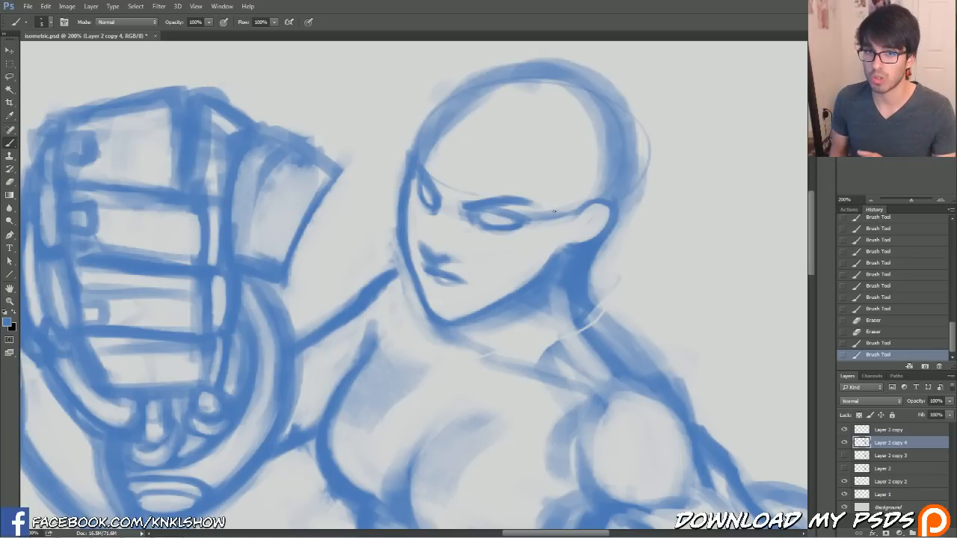
Sketch thin curved contour guides around the head, face, neck and chest.
left_click_drag(598, 89, 640, 179)
left_click_drag(412, 182, 457, 233)
mouse_move(489, 291)
left_mouse_down()
mouse_move(590, 329)
mouse_move(597, 346)
left_mouse_up()
left_click_drag(367, 333, 407, 300)
mouse_move(370, 356)
left_mouse_down()
mouse_move(510, 440)
mouse_move(612, 442)
left_mouse_up()
left_click_drag(339, 407, 593, 512)
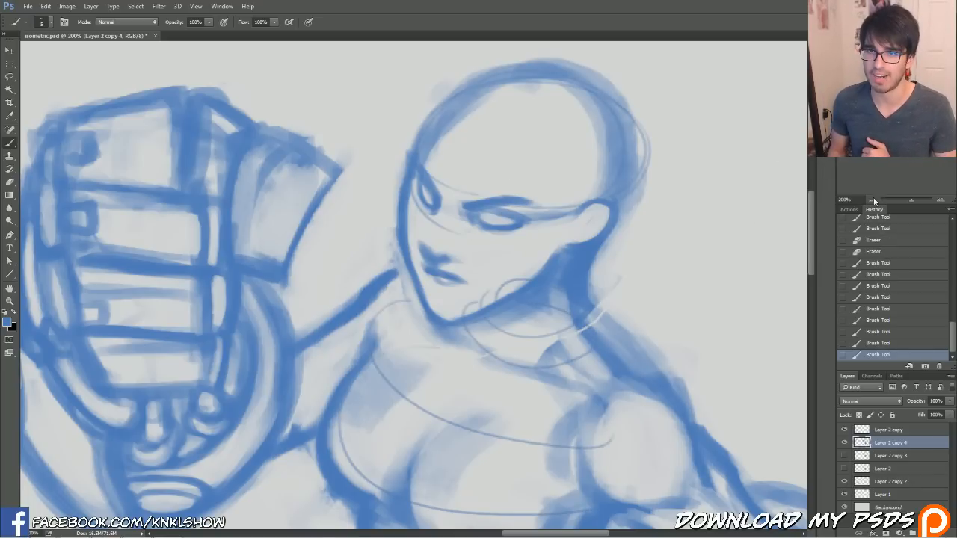
Add curved contour guides around the torso and waist, and revert all the demonstration guides.
left_click(872, 200)
left_click_drag(524, 350, 546, 385)
mouse_move(358, 368)
left_mouse_down()
mouse_move(386, 435)
mouse_move(516, 475)
left_mouse_up()
left_click_drag(400, 453, 516, 477)
left_click_drag(402, 496, 526, 499)
left_click_drag(388, 457, 525, 486)
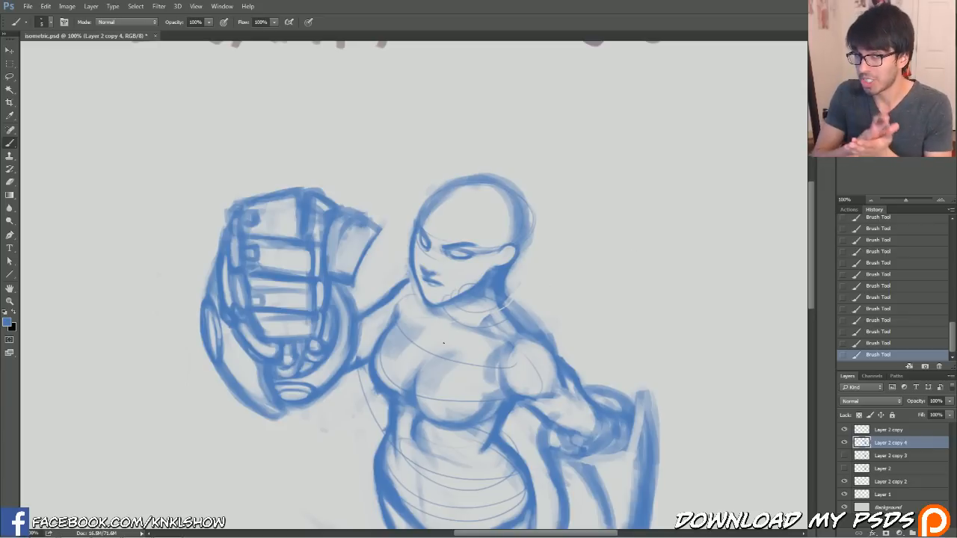
left_click(882, 268)
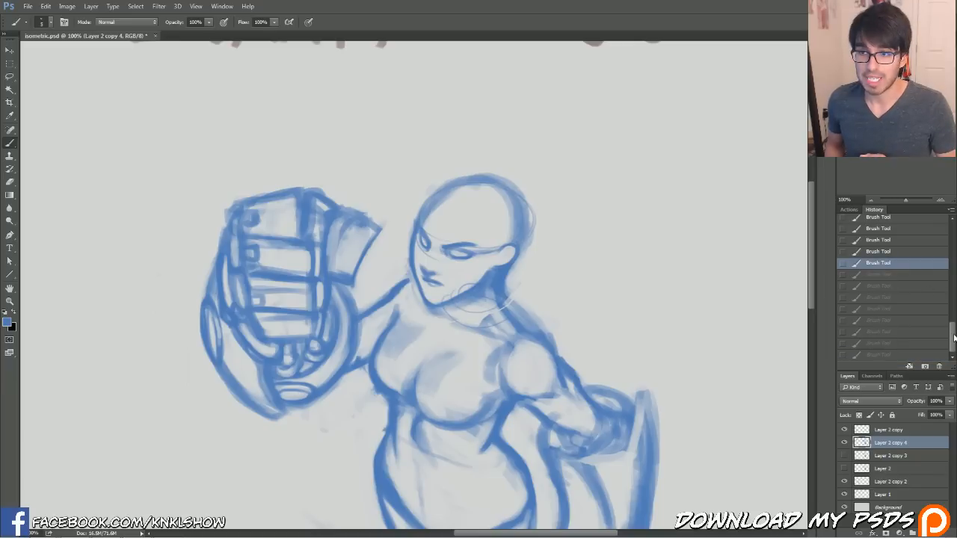
scroll(900, 282, "up", 3)
left_click(879, 260)
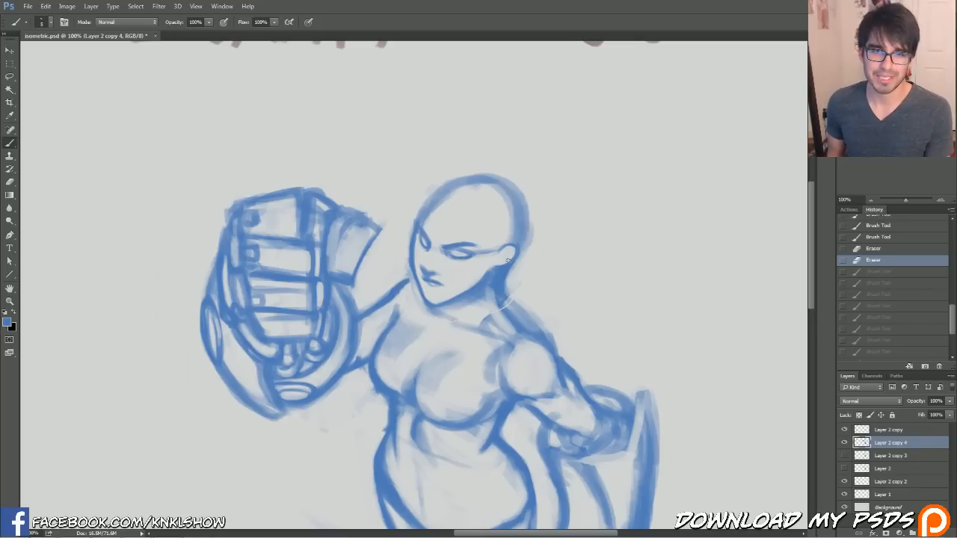
Erase the stray lines at the neck and between eye and ear, and darken the far eyebrow.
left_click_drag(516, 295, 512, 287)
mouse_move(509, 292)
left_mouse_down()
mouse_move(532, 268)
mouse_move(500, 267)
mouse_move(487, 258)
mouse_move(496, 250)
left_mouse_up()
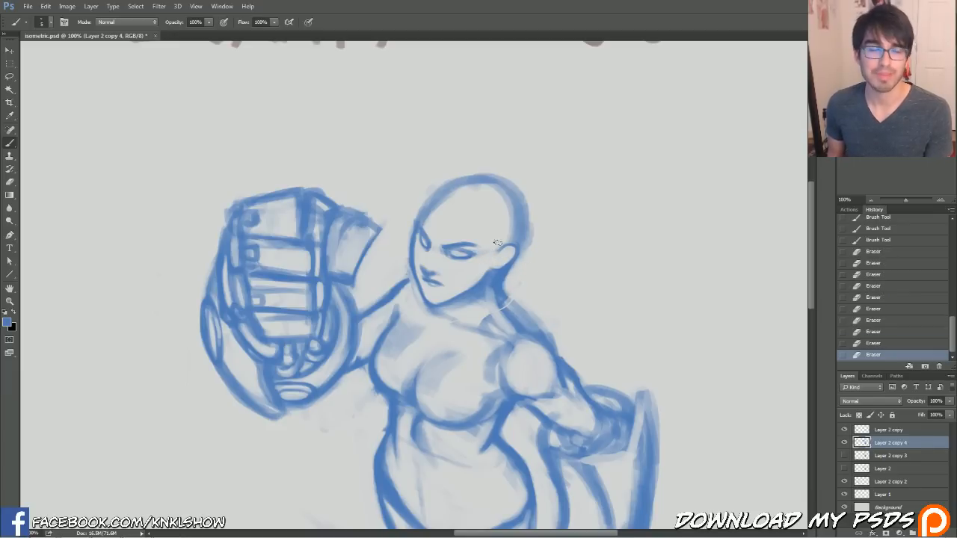
left_click_drag(421, 223, 424, 234)
left_click_drag(419, 223, 424, 234)
left_click_drag(420, 223, 422, 231)
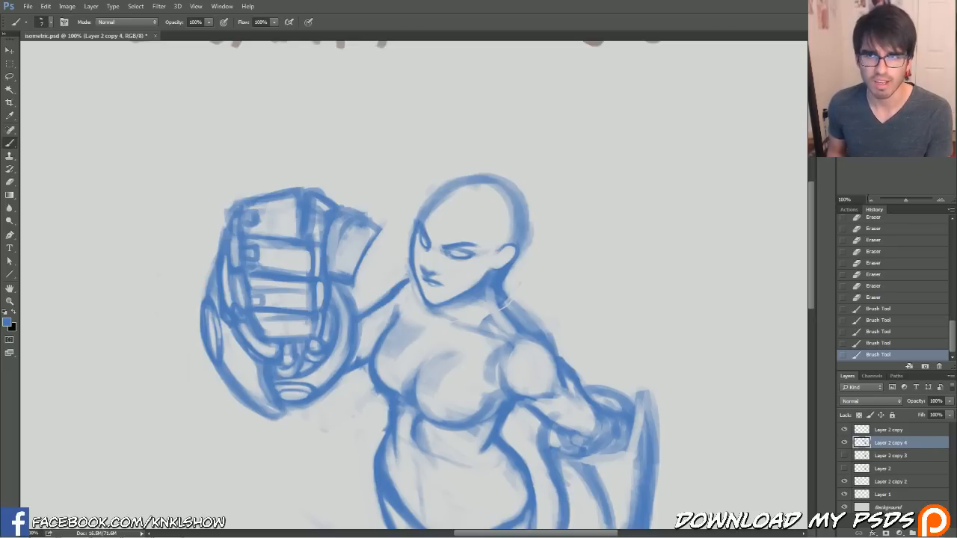
left_click(942, 200)
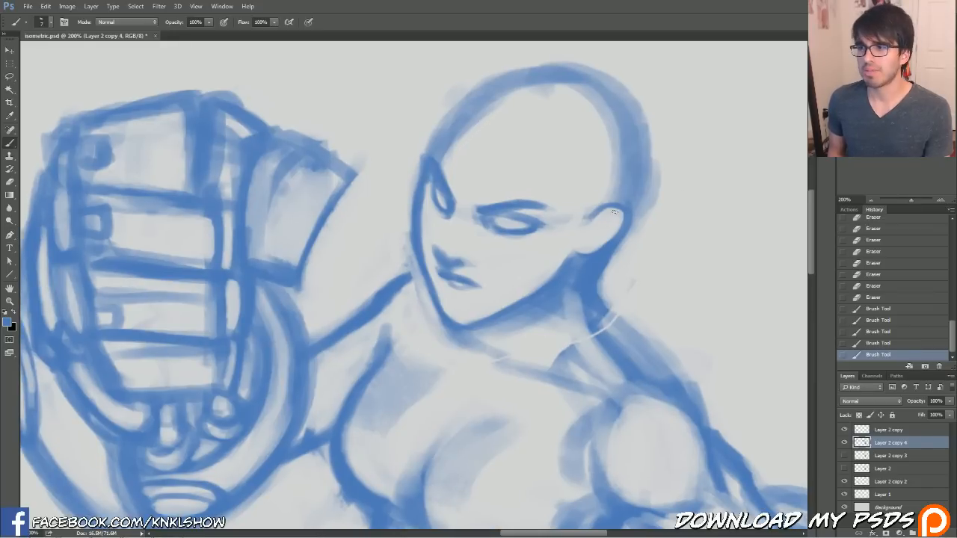
Outline the hairline from the ear up the side of the head and a round goggle lens above the temple.
left_click_drag(588, 217, 575, 233)
mouse_move(592, 190)
left_mouse_down()
mouse_move(582, 214)
mouse_move(567, 173)
mouse_move(599, 180)
mouse_move(581, 216)
mouse_move(593, 153)
left_mouse_up()
mouse_move(589, 179)
left_mouse_down()
mouse_move(558, 132)
mouse_move(590, 113)
mouse_move(610, 172)
left_mouse_up()
key("bracketright")
key("bracketright")
key("bracketright")
mouse_move(608, 113)
left_mouse_down()
mouse_move(546, 112)
mouse_move(574, 89)
mouse_move(541, 116)
mouse_move(519, 83)
left_mouse_up()
key("ctrl+minus")
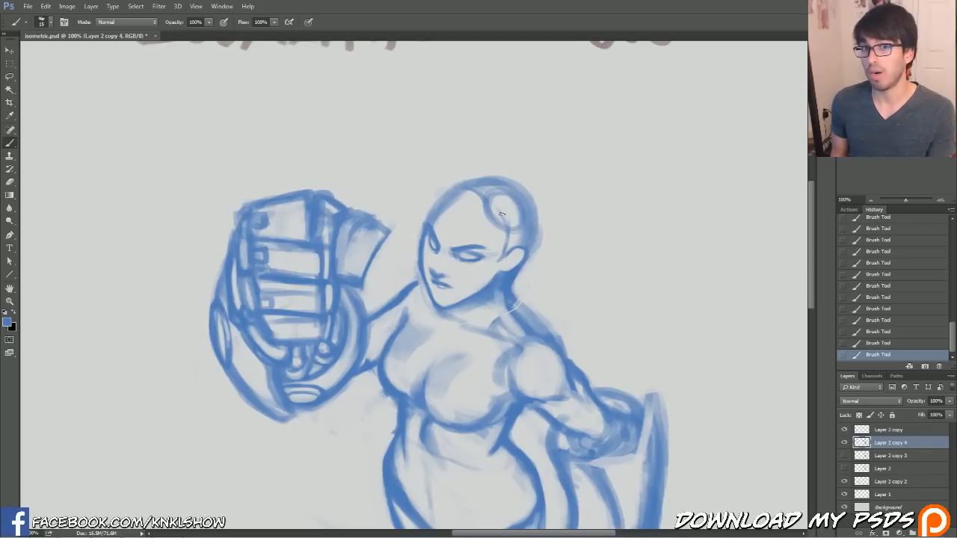
key("bracketright")
mouse_move(515, 229)
left_mouse_down()
mouse_move(523, 193)
mouse_move(490, 221)
left_mouse_up()
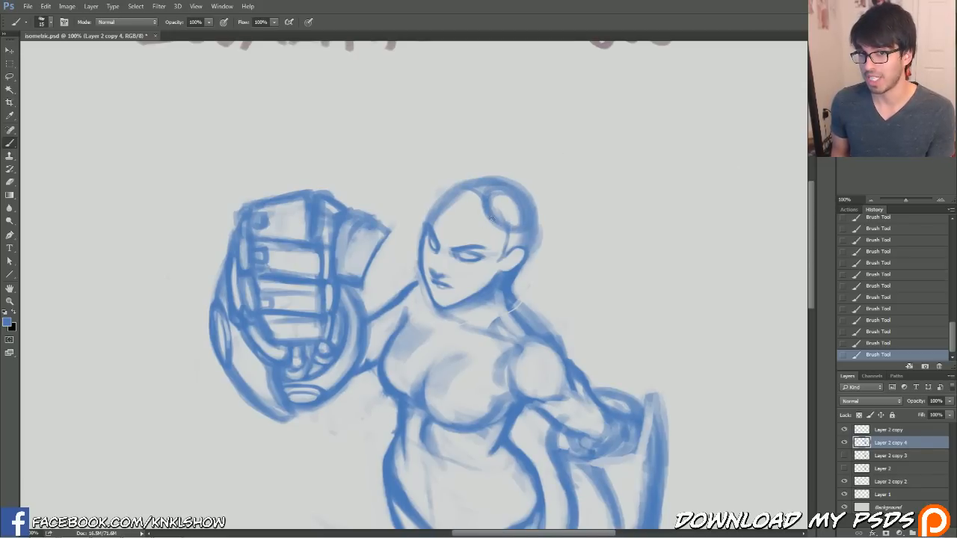
Sketch demonstration lines fanning out from the forehead and over the crown, and revert them.
key("bracketleft")
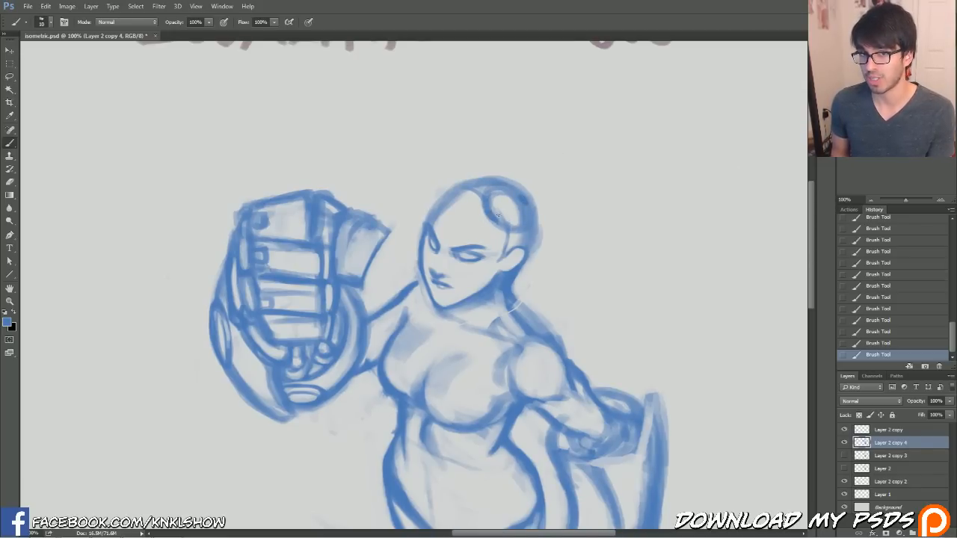
left_click_drag(466, 238, 589, 150)
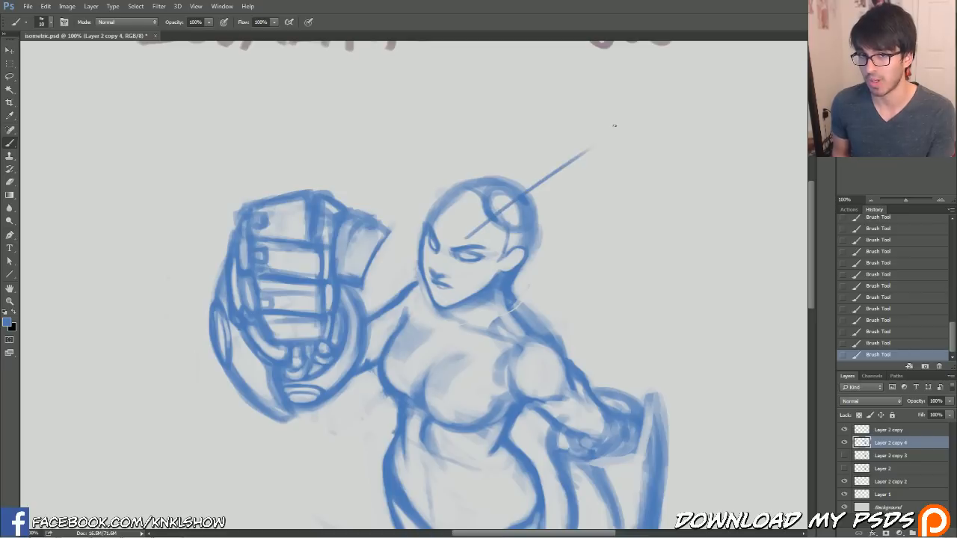
left_click(895, 346)
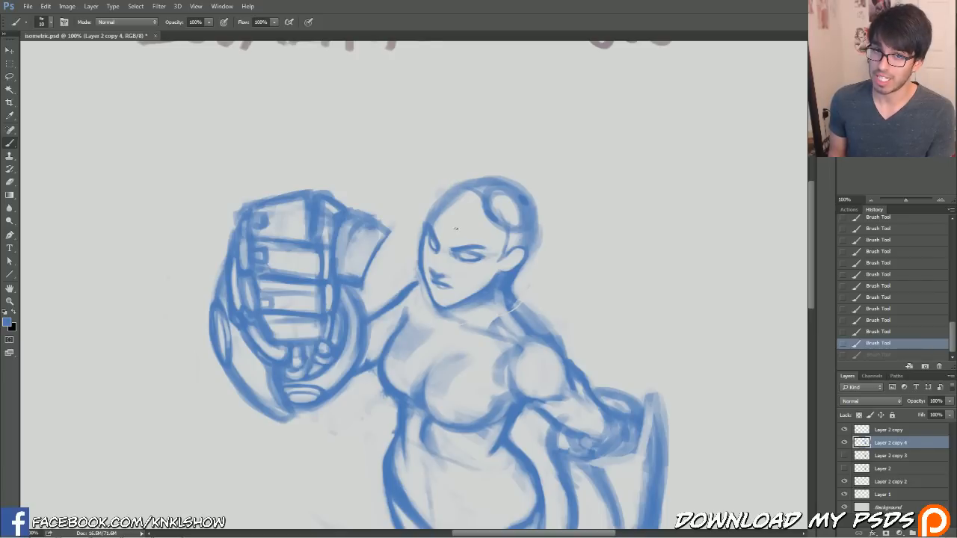
left_click_drag(456, 228, 430, 108)
left_click_drag(473, 235, 549, 172)
mouse_move(532, 211)
left_mouse_down()
mouse_move(592, 128)
mouse_move(506, 181)
left_mouse_up()
mouse_move(481, 178)
left_mouse_down()
mouse_move(454, 124)
mouse_move(428, 187)
left_mouse_up()
key("ctrl+alt+z")
key("ctrl+alt+z")
key("ctrl+alt+z")
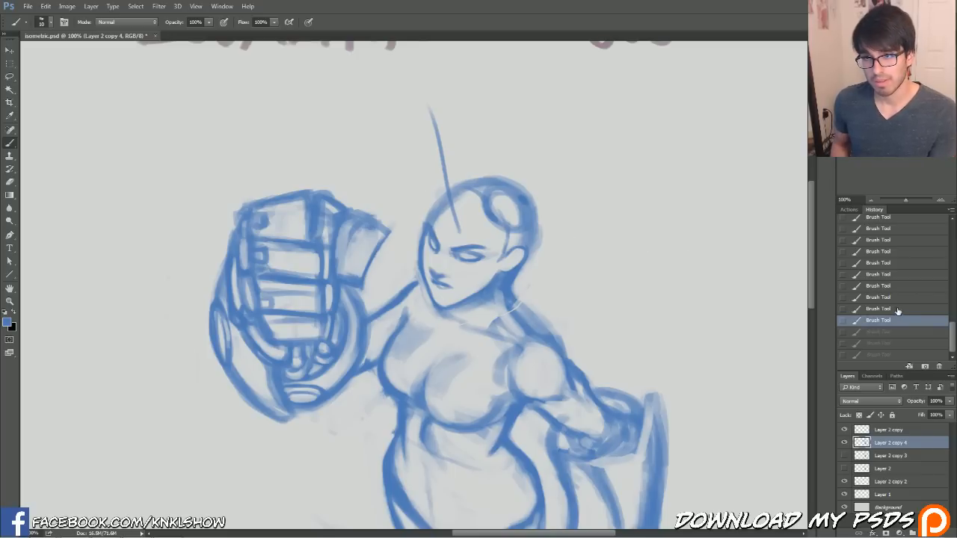
key("ctrl+alt+z")
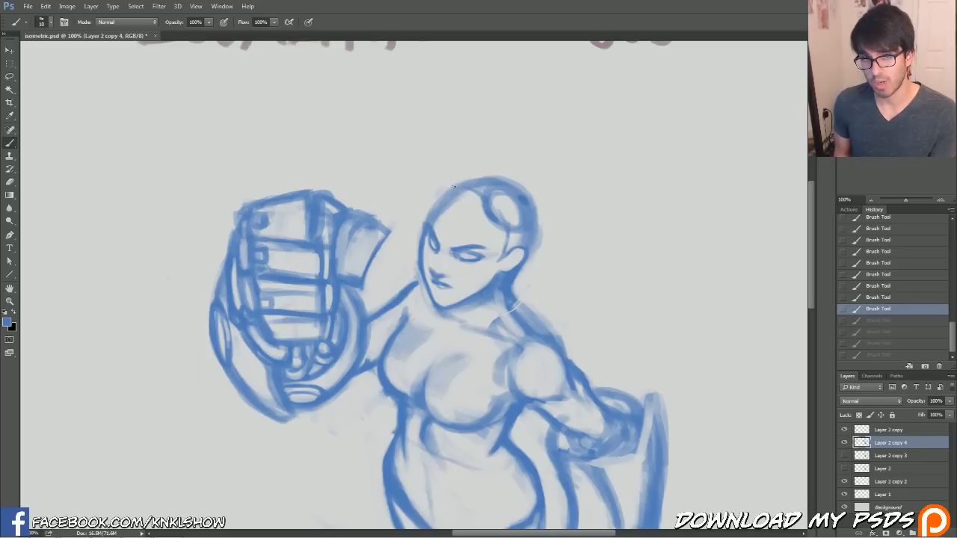
Sketch the fringe sweeping from the parting past the far side of the face, and darken the goggle rim.
mouse_move(434, 188)
left_mouse_down()
mouse_move(465, 170)
mouse_move(461, 187)
mouse_move(424, 201)
mouse_move(451, 176)
mouse_move(466, 177)
mouse_move(456, 195)
mouse_move(442, 200)
mouse_move(448, 182)
mouse_move(472, 178)
mouse_move(436, 202)
mouse_move(446, 182)
mouse_move(454, 196)
mouse_move(458, 187)
mouse_move(430, 196)
mouse_move(473, 178)
left_mouse_up()
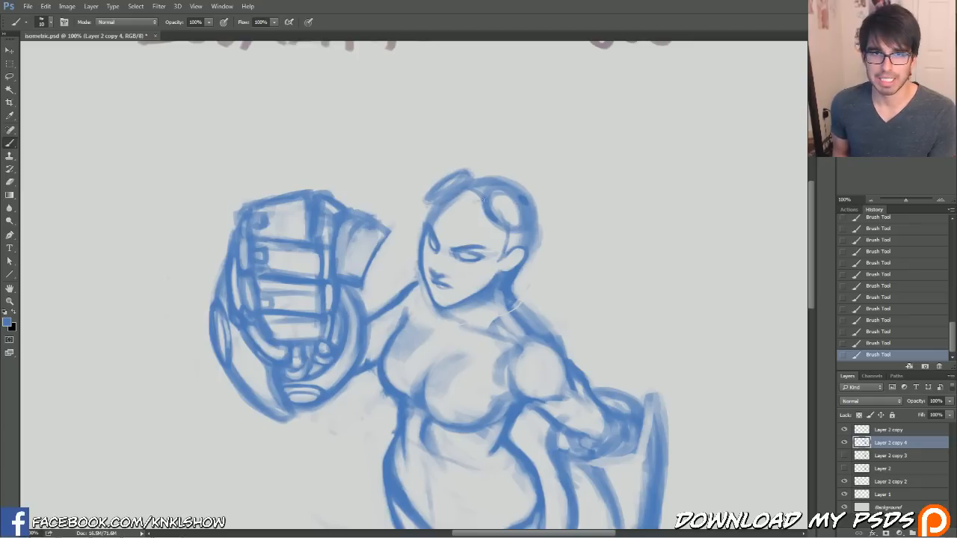
left_click_drag(462, 192, 482, 209)
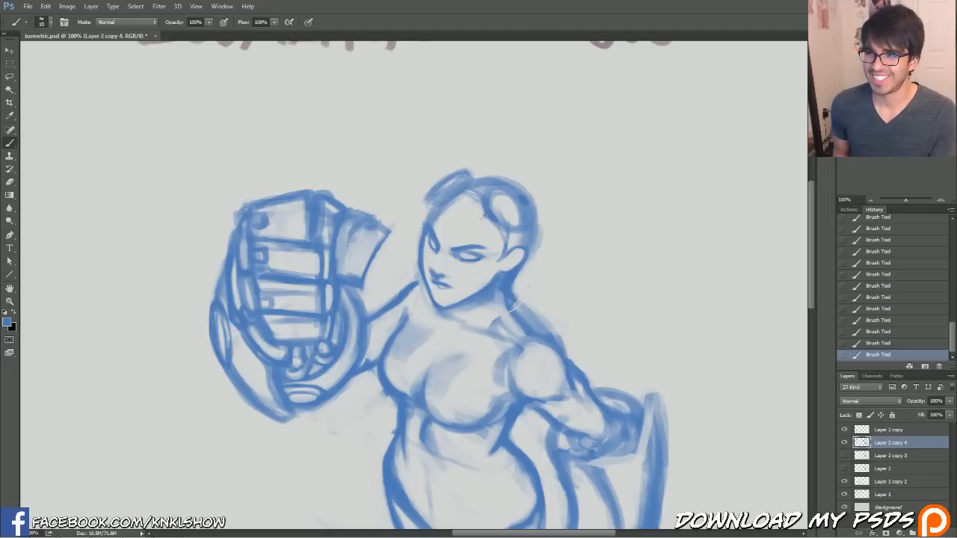
mouse_move(484, 216)
left_mouse_down()
mouse_move(420, 226)
mouse_move(446, 222)
mouse_move(463, 203)
mouse_move(416, 224)
mouse_move(424, 199)
mouse_move(390, 272)
left_mouse_up()
mouse_move(422, 203)
left_mouse_down()
mouse_move(389, 272)
mouse_move(396, 244)
left_mouse_up()
mouse_move(434, 204)
left_mouse_down()
mouse_move(481, 192)
mouse_move(474, 175)
mouse_move(508, 179)
mouse_move(534, 169)
mouse_move(426, 206)
mouse_move(409, 193)
mouse_move(421, 198)
mouse_move(410, 168)
mouse_move(430, 194)
mouse_move(447, 176)
left_mouse_up()
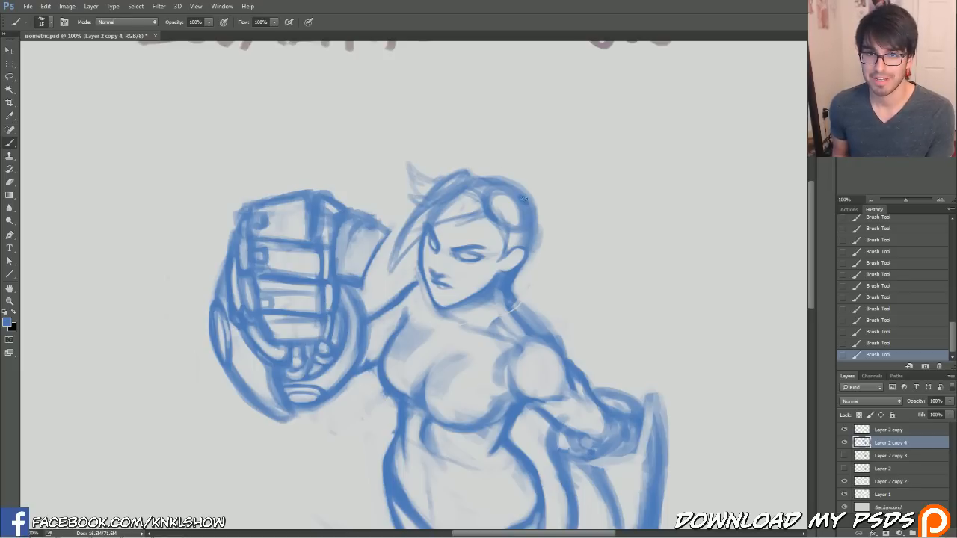
mouse_move(485, 191)
left_mouse_down()
mouse_move(522, 221)
mouse_move(509, 188)
left_mouse_up()
mouse_move(500, 211)
left_mouse_down()
mouse_move(521, 222)
mouse_move(509, 218)
mouse_move(530, 206)
left_mouse_up()
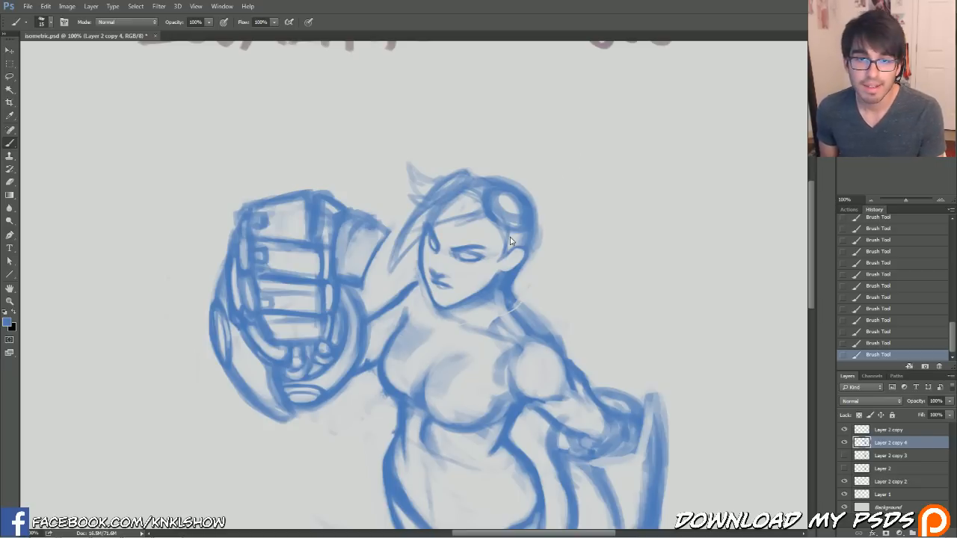
Draw thin, loose tied-back hair strands trailing behind the ear and over the shoulder.
key("bracketleft")
key("bracketleft")
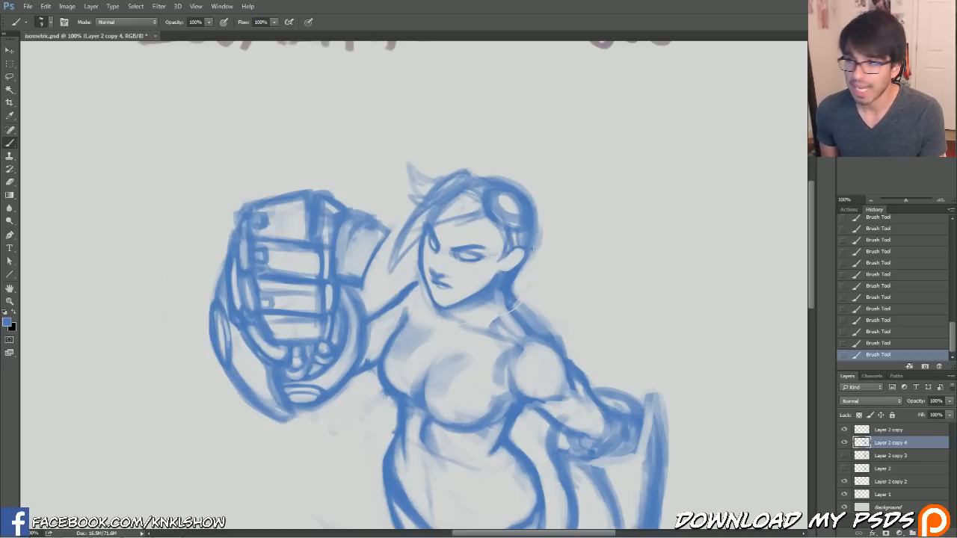
left_click_drag(519, 284, 542, 318)
left_click_drag(523, 267, 587, 321)
key("bracketleft")
mouse_move(529, 269)
left_mouse_down()
mouse_move(565, 274)
mouse_move(524, 259)
mouse_move(535, 267)
mouse_move(534, 234)
left_mouse_up()
Add loose hair strokes over the crown and back of the head to give the hair volume.
key("bracketright")
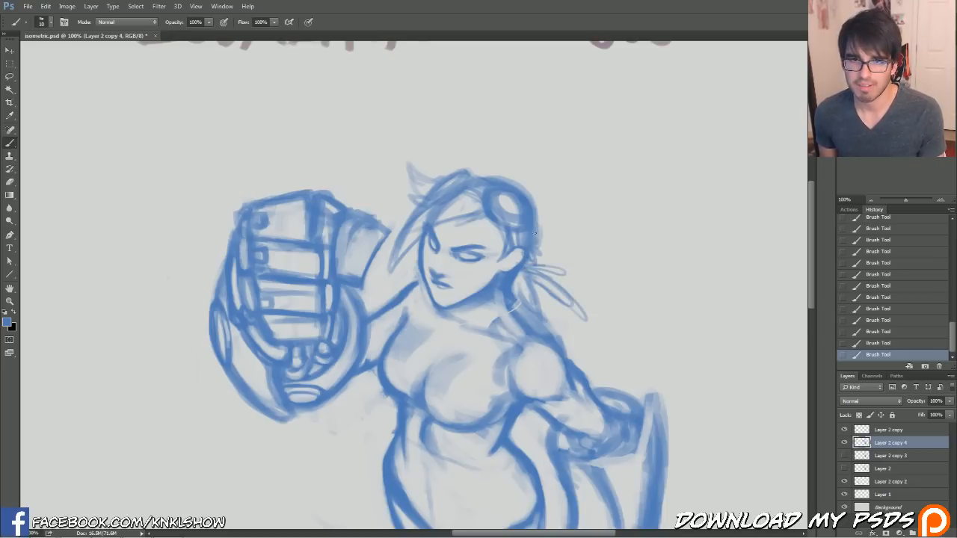
key("bracketleft")
mouse_move(524, 192)
left_mouse_down()
mouse_move(539, 219)
mouse_move(544, 206)
left_mouse_up()
mouse_move(525, 172)
left_mouse_down()
mouse_move(537, 203)
mouse_move(516, 183)
left_mouse_up()
key("bracketright")
mouse_move(472, 161)
left_mouse_down()
mouse_move(454, 174)
mouse_move(504, 183)
mouse_move(501, 159)
left_mouse_up()
left_click_drag(424, 175, 486, 161)
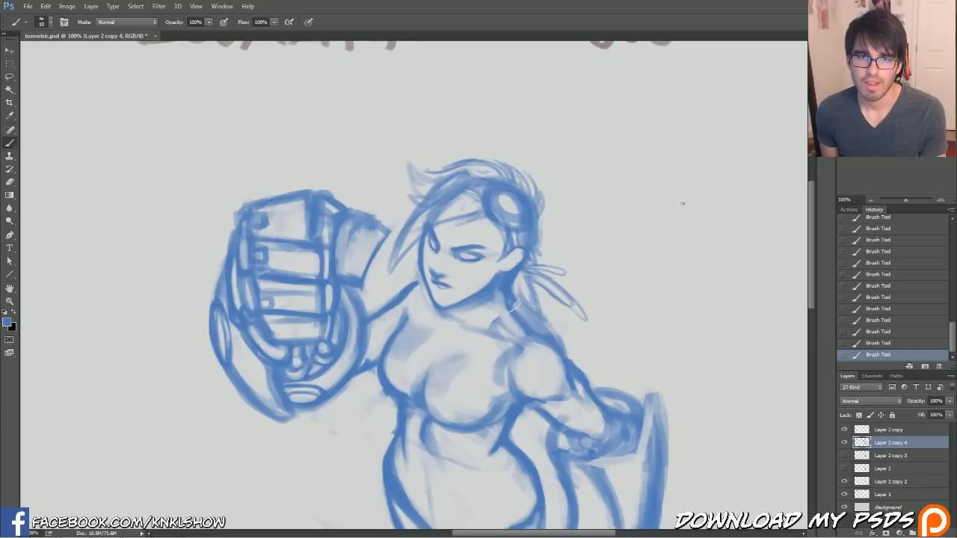
Step back through the last six hair strokes and restore them.
key("ctrl+alt+z")
key("ctrl+alt+z")
key("ctrl+alt+z")
key("ctrl+alt+z")
key("ctrl+alt+z")
key("ctrl+alt+z")
key("ctrl+shift+z")
key("ctrl+shift+z")
key("ctrl+shift+z")
key("ctrl+shift+z")
key("ctrl+shift+z")
key("ctrl+shift+z")
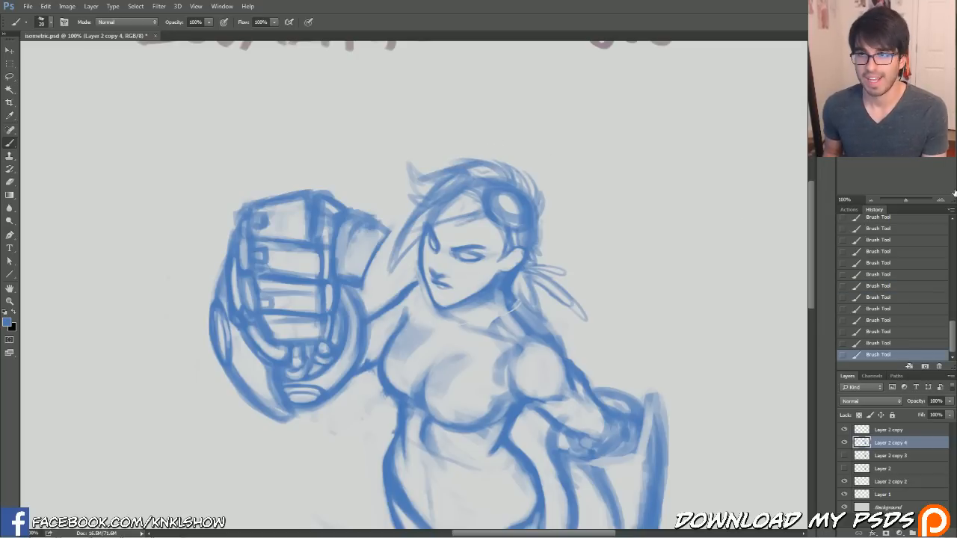
Erase around the nose and mouth, and redraw the line of the lips with a finer brush.
key("ctrl+plus")
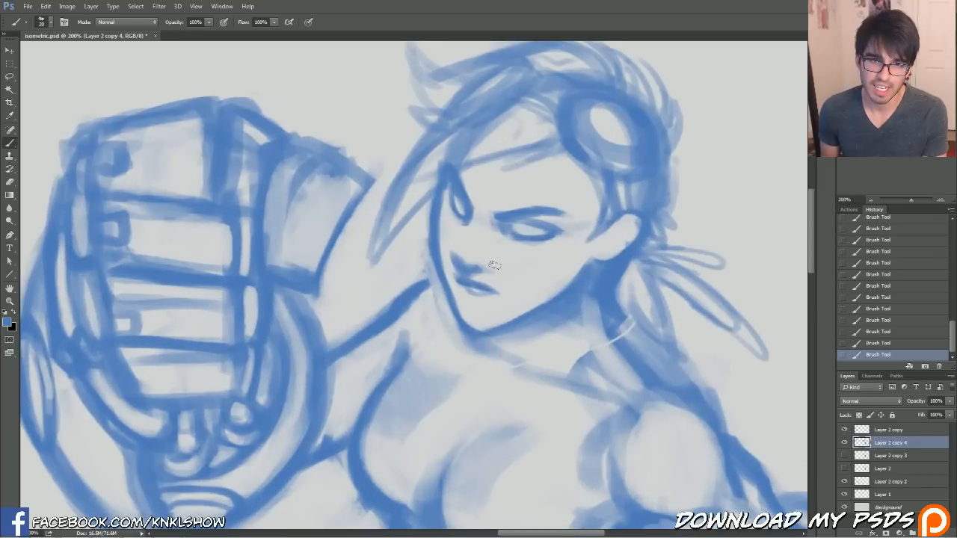
left_click_drag(473, 261, 457, 268)
left_click_drag(454, 266, 462, 275)
mouse_move(463, 275)
left_mouse_down()
mouse_move(504, 293)
mouse_move(479, 281)
left_mouse_up()
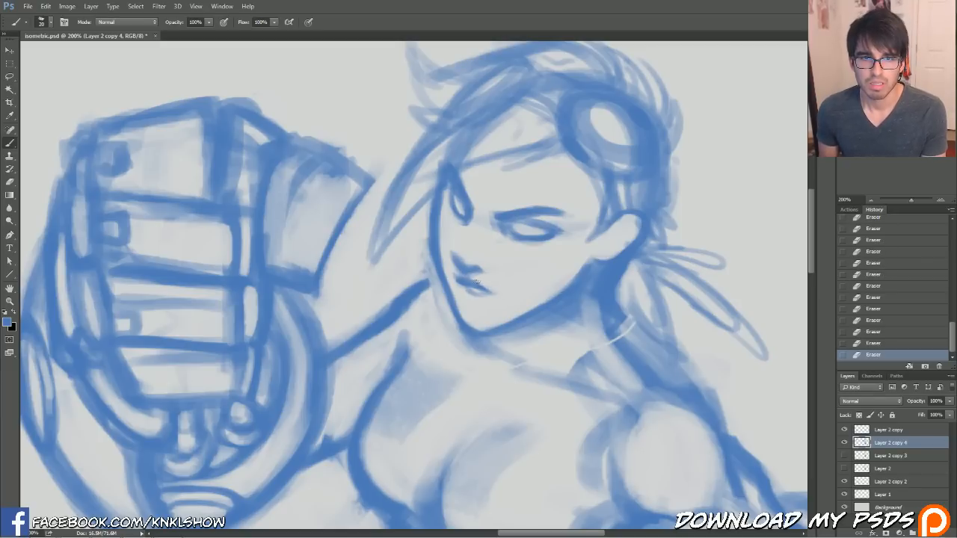
key("bracketleft")
key("bracketleft")
key("bracketleft")
key("bracketleft")
key("bracketleft")
key("bracketleft")
left_click_drag(494, 293, 465, 280)
left_click_drag(470, 283, 460, 277)
left_click_drag(465, 279, 458, 275)
left_click_drag(458, 275, 463, 283)
Trim the edges of the upper lip with the Eraser and redraw the lower lip.
key("e")
left_click_drag(457, 278, 465, 284)
left_click_drag(460, 279, 467, 287)
left_click_drag(465, 286, 484, 293)
key("b")
left_click_drag(476, 289, 488, 293)
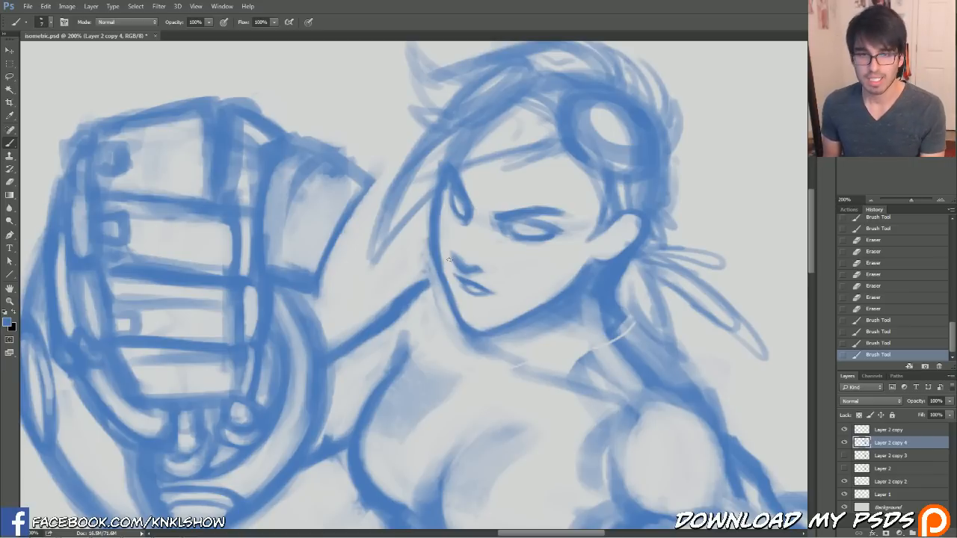
Darken the parting of the lips, clean up around the mouth corner and shade the lower lip.
key("[")
mouse_move(458, 283)
left_mouse_down()
mouse_move(487, 297)
mouse_move(464, 289)
mouse_move(485, 299)
mouse_move(468, 305)
mouse_move(486, 307)
mouse_move(484, 298)
left_mouse_up()
key("]")
key("e")
mouse_move(478, 296)
left_mouse_down()
mouse_move(508, 303)
mouse_move(499, 293)
left_mouse_up()
key("b")
left_click_drag(484, 287, 494, 293)
left_click_drag(476, 287, 485, 290)
Darken the near eye's upper lid and iris, and refine the far eye and the near eye's inner corner.
left_click_drag(568, 235, 557, 233)
left_click_drag(555, 233, 511, 223)
left_click_drag(539, 229, 516, 222)
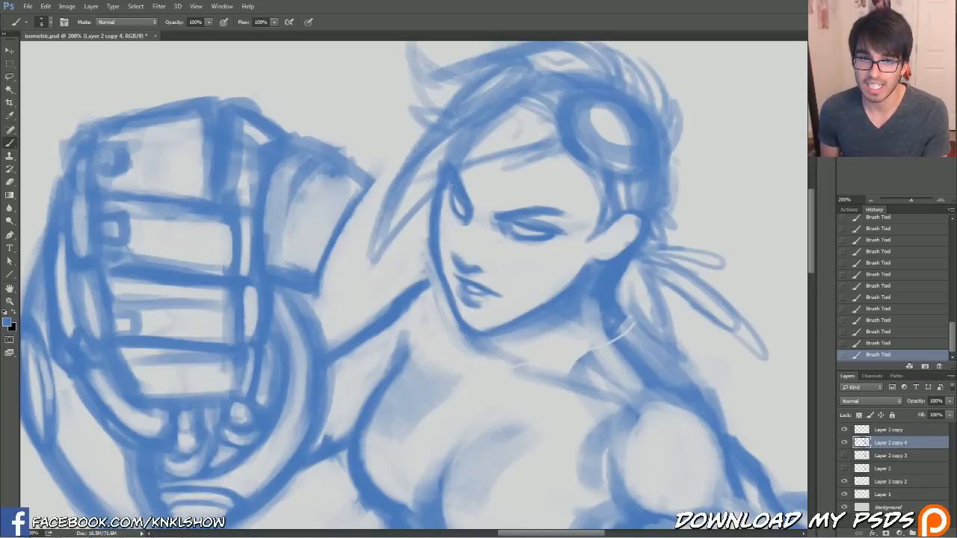
left_click_drag(463, 208, 455, 197)
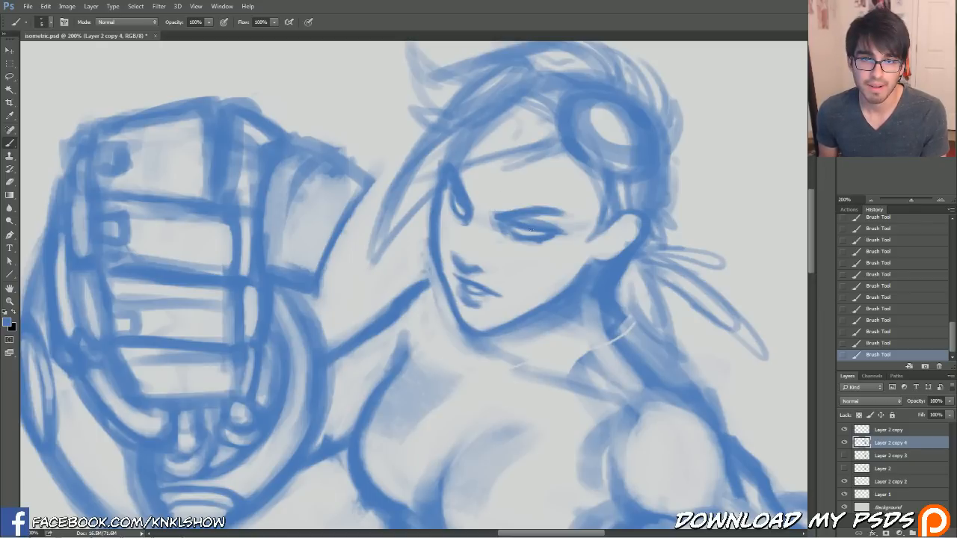
left_click_drag(535, 234, 552, 232)
left_click_drag(463, 203, 458, 208)
left_click_drag(455, 199, 456, 211)
left_click_drag(455, 201, 455, 213)
mouse_move(513, 238)
left_mouse_down()
mouse_move(514, 229)
mouse_move(510, 237)
left_mouse_up()
left_click_drag(509, 235, 513, 232)
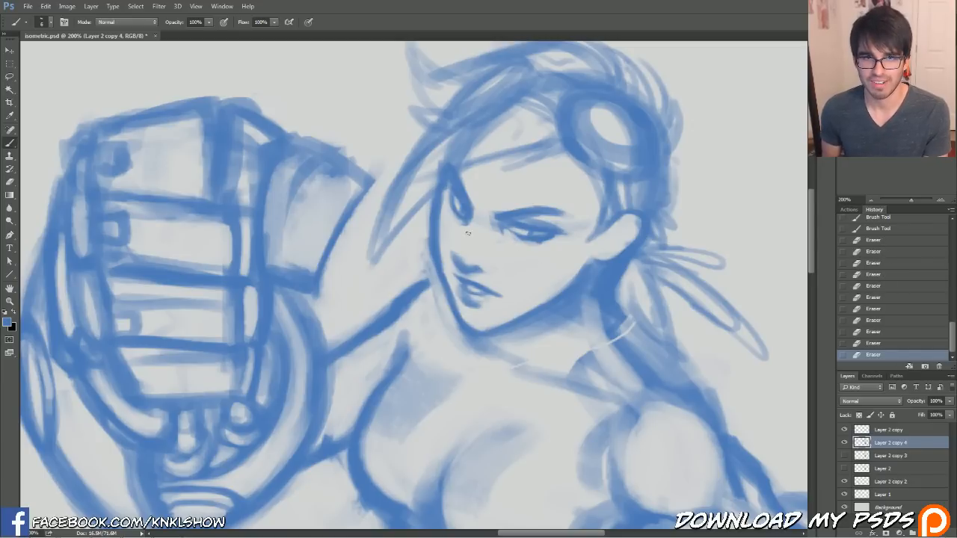
Shade the bridge of the nose softly between the eyes, reverting strokes that do not fit.
key("bracketright")
key("bracketright")
key("bracketright")
key("bracketright")
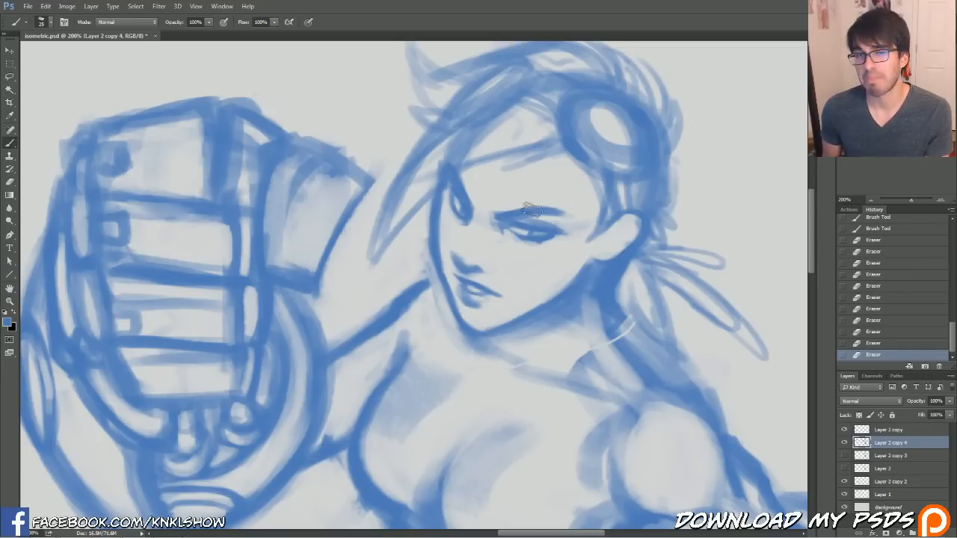
key("bracketright")
key("bracketright")
mouse_move(493, 232)
left_mouse_down()
mouse_move(473, 233)
mouse_move(481, 221)
left_mouse_up()
left_click(876, 344)
mouse_move(481, 224)
left_mouse_down()
mouse_move(470, 232)
mouse_move(487, 231)
left_mouse_up()
left_click(885, 343)
key("bracketleft")
key("bracketleft")
key("bracketleft")
left_click_drag(489, 223, 485, 230)
left_click_drag(487, 221, 482, 226)
Darken the near eye's upper lash line out to its outer corner with a fine brush.
key("bracketleft")
key("bracketleft")
key("bracketleft")
key("bracketleft")
key("bracketleft")
key("bracketleft")
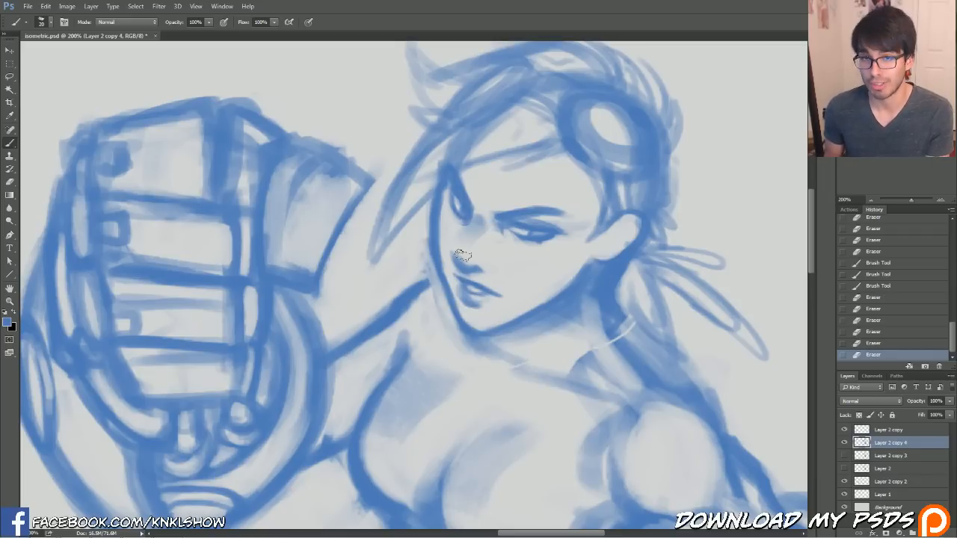
left_click_drag(515, 224, 540, 229)
mouse_move(533, 227)
left_mouse_down()
mouse_move(558, 230)
mouse_move(572, 216)
left_mouse_up()
Sharpen the near eyebrow's inner end and arch, and cut a small notch through its outer part.
mouse_move(509, 212)
left_mouse_down()
mouse_move(522, 214)
mouse_move(502, 220)
left_mouse_up()
left_click_drag(489, 210, 552, 208)
key("bracketright")
left_click_drag(544, 207, 555, 207)
left_click_drag(548, 206, 561, 210)
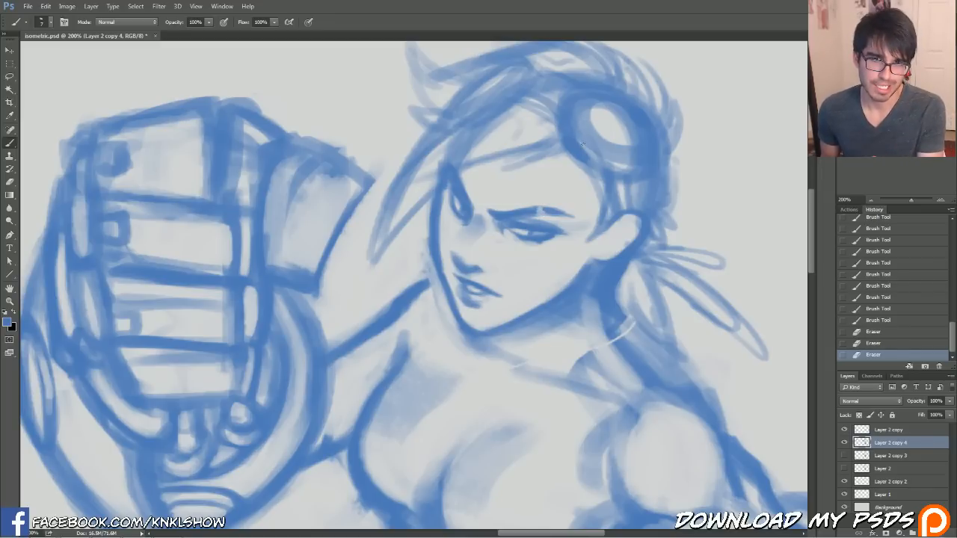
mouse_move(553, 209)
left_mouse_down()
mouse_move(610, 334)
mouse_move(539, 252)
mouse_move(586, 228)
left_mouse_up()
Draw the pointed sideburn in front of the near ear and darken the hairline above it.
left_click_drag(584, 267, 578, 215)
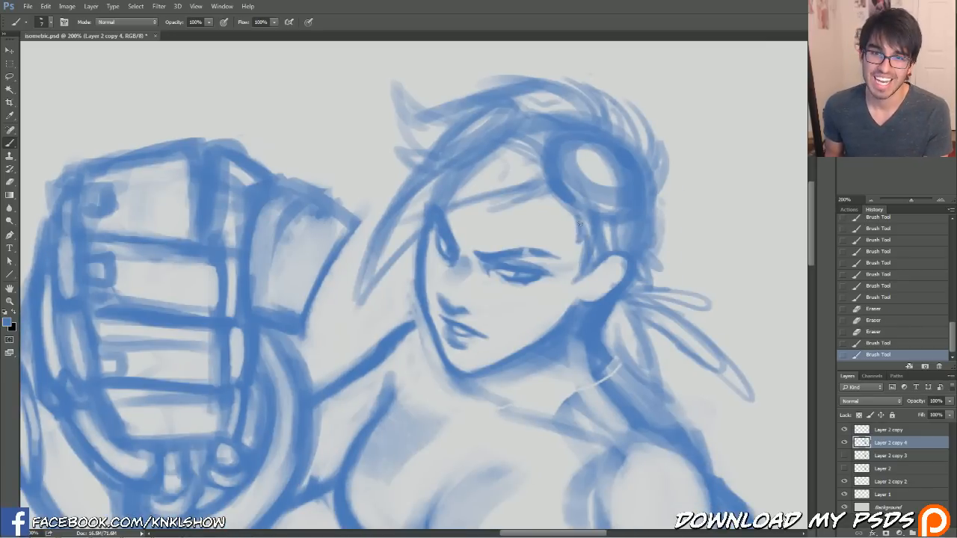
left_click_drag(578, 275, 582, 253)
left_click_drag(580, 277, 584, 254)
left_click_drag(581, 251, 579, 277)
mouse_move(583, 250)
left_mouse_down()
mouse_move(574, 285)
mouse_move(583, 285)
mouse_move(573, 288)
mouse_move(579, 244)
left_mouse_up()
mouse_move(579, 245)
left_mouse_down()
mouse_move(550, 190)
mouse_move(500, 210)
left_mouse_up()
Define the fringe's lower edge and its pointed strands across the forehead towards the far side of the face.
mouse_move(532, 178)
left_mouse_down()
mouse_move(496, 206)
mouse_move(538, 177)
mouse_move(485, 206)
mouse_move(503, 202)
mouse_move(516, 191)
mouse_move(418, 216)
mouse_move(478, 196)
mouse_move(372, 256)
left_mouse_up()
left_click_drag(427, 219, 374, 264)
left_click_drag(500, 166, 373, 265)
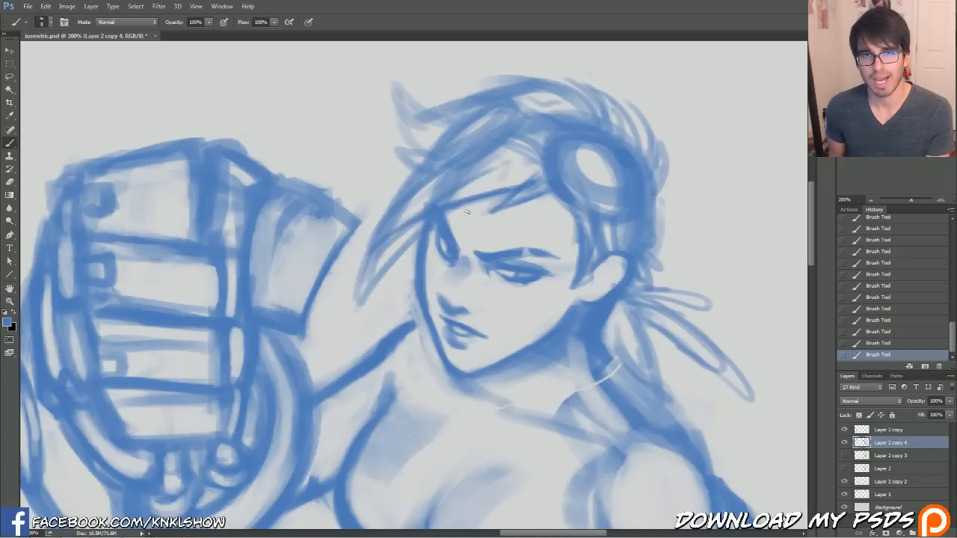
left_click_drag(434, 204, 422, 213)
left_click_drag(454, 199, 420, 217)
Erase light streaks into the fringe and the broad strand above it, and lighten the ring around the goggle lens.
mouse_move(534, 177)
left_mouse_down()
mouse_move(448, 197)
mouse_move(494, 162)
left_mouse_up()
left_click_drag(440, 187, 493, 160)
left_click_drag(430, 195, 500, 155)
mouse_move(450, 180)
left_mouse_down()
mouse_move(494, 144)
mouse_move(443, 161)
mouse_move(517, 110)
left_mouse_up()
left_click_drag(471, 148, 500, 127)
mouse_move(603, 206)
left_mouse_down()
mouse_move(573, 160)
mouse_move(621, 200)
mouse_move(600, 200)
mouse_move(644, 175)
left_mouse_up()
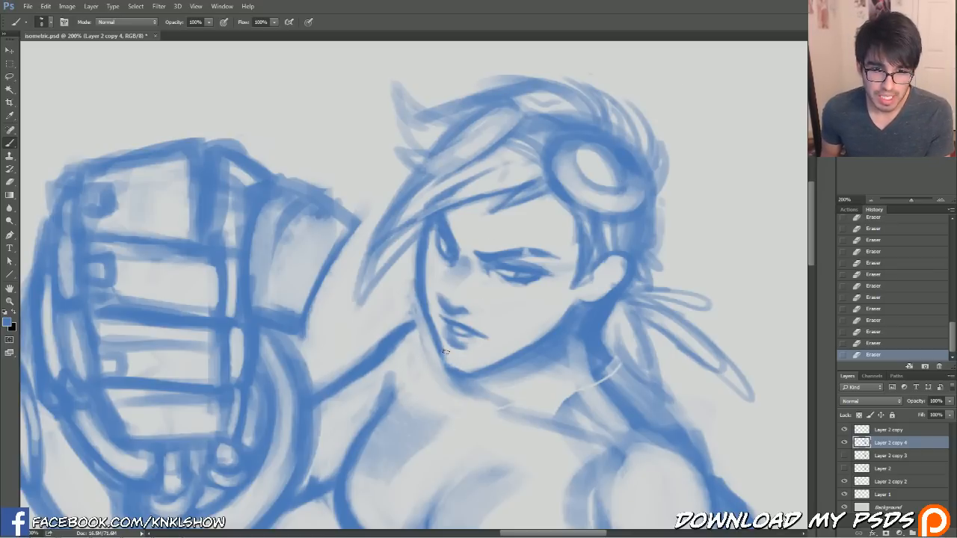
Reinforce the far jaw contour where it curves into the chin.
mouse_move(446, 367)
left_mouse_down()
mouse_move(456, 373)
mouse_move(449, 366)
left_mouse_up()
left_click_drag(439, 354, 449, 366)
left_click_drag(441, 358, 456, 372)
Define the underside of the nose, add a small round stud beside it and clean up around the nostril.
key("bracketleft")
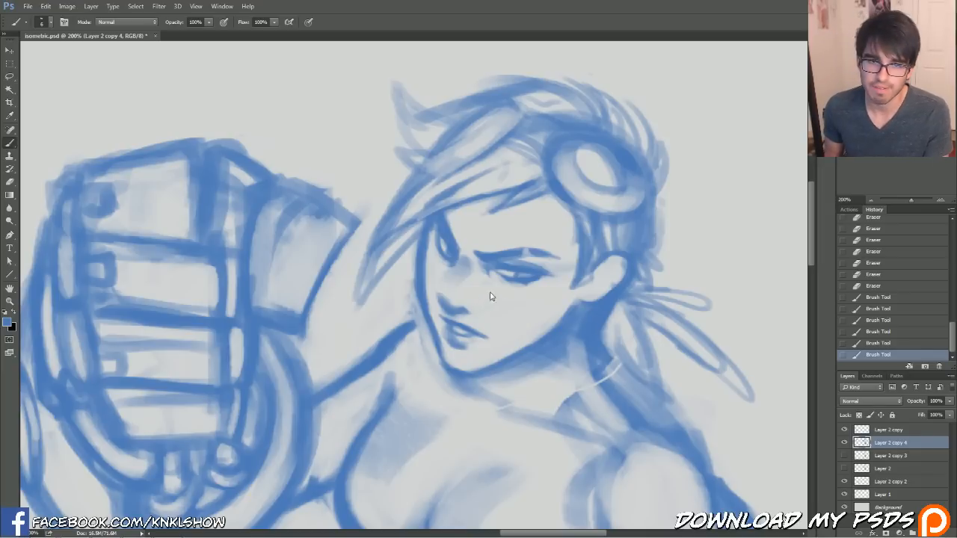
left_click_drag(441, 301, 465, 310)
left_click(464, 298)
left_click(466, 299)
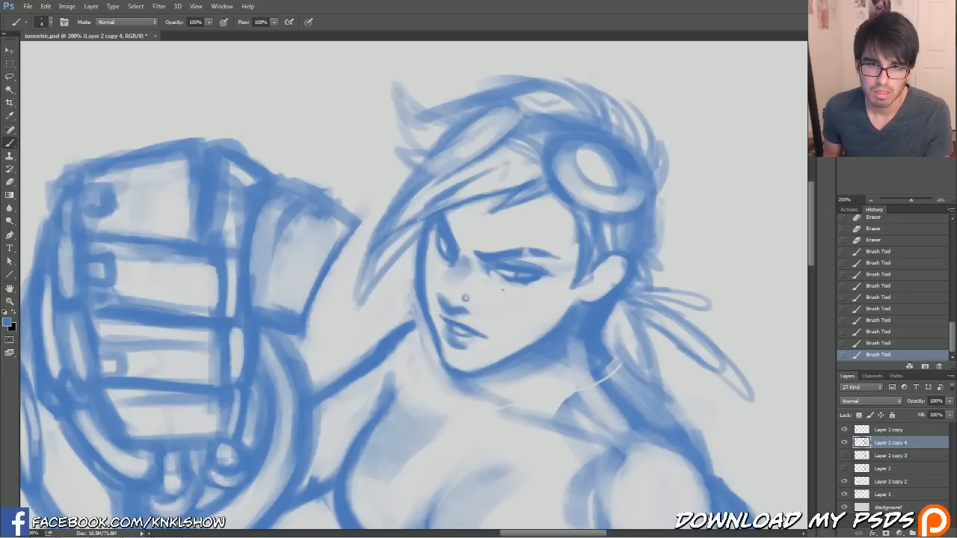
key("e")
left_click_drag(464, 314, 463, 315)
left_click_drag(469, 315, 468, 314)
left_click_drag(471, 313, 470, 312)
left_click_drag(470, 308, 467, 309)
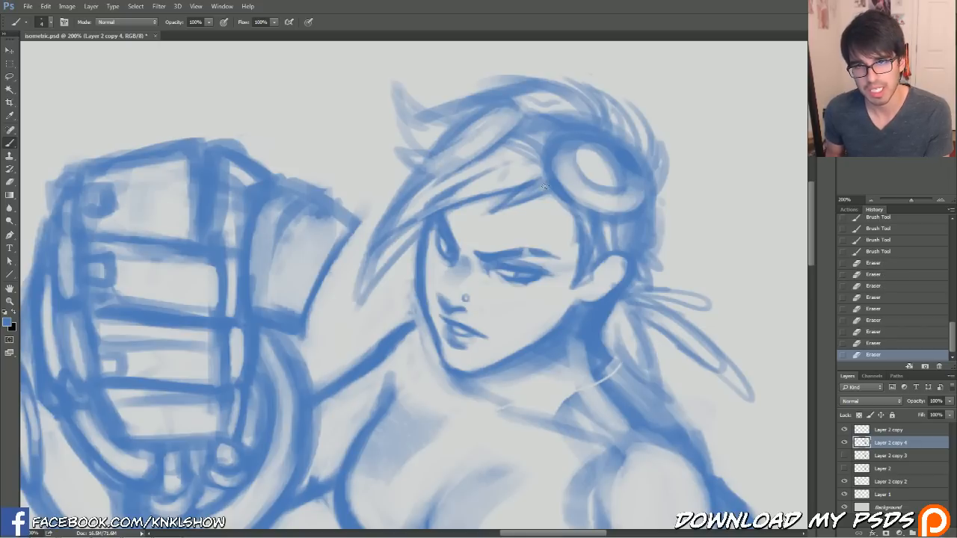
Draw the inner folds of the near ear.
left_click_drag(596, 284, 610, 269)
left_click_drag(606, 278, 610, 268)
left_click_drag(604, 276, 619, 269)
mouse_move(622, 266)
left_mouse_down()
mouse_move(614, 278)
mouse_move(618, 268)
left_mouse_up()
mouse_move(608, 279)
left_mouse_down()
mouse_move(621, 265)
mouse_move(569, 275)
left_mouse_up()
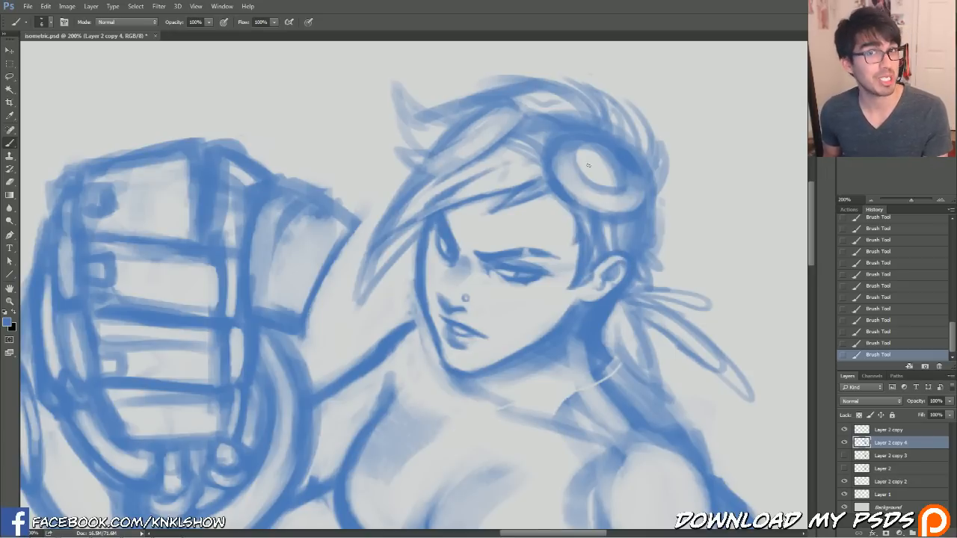
Sketch a large demonstration ear with its inner folds and outer rim on the blank canvas beside the head.
left_click_drag(802, 154, 539, 209)
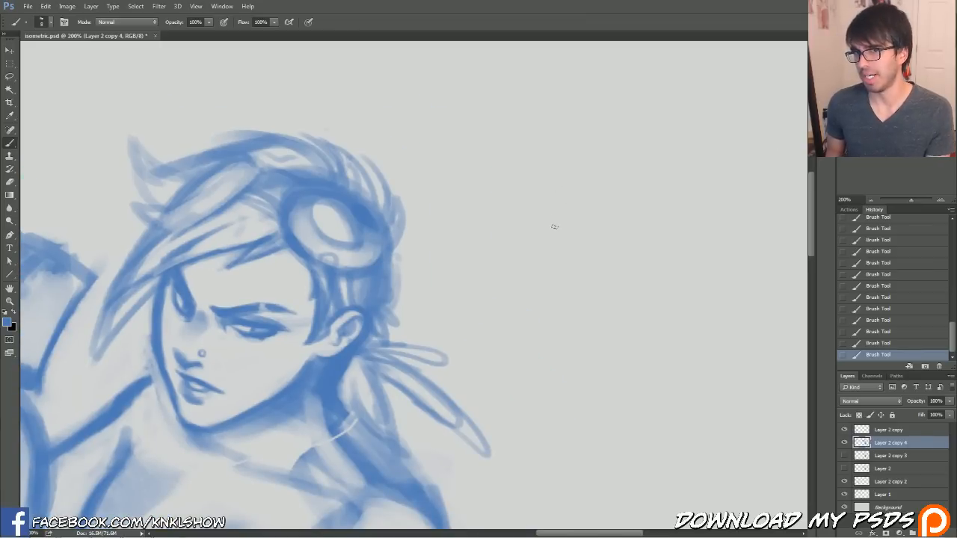
mouse_move(552, 219)
left_mouse_down()
mouse_move(549, 171)
mouse_move(574, 147)
mouse_move(610, 154)
mouse_move(622, 206)
left_mouse_up()
mouse_move(558, 206)
left_mouse_down()
mouse_move(585, 226)
mouse_move(539, 263)
left_mouse_up()
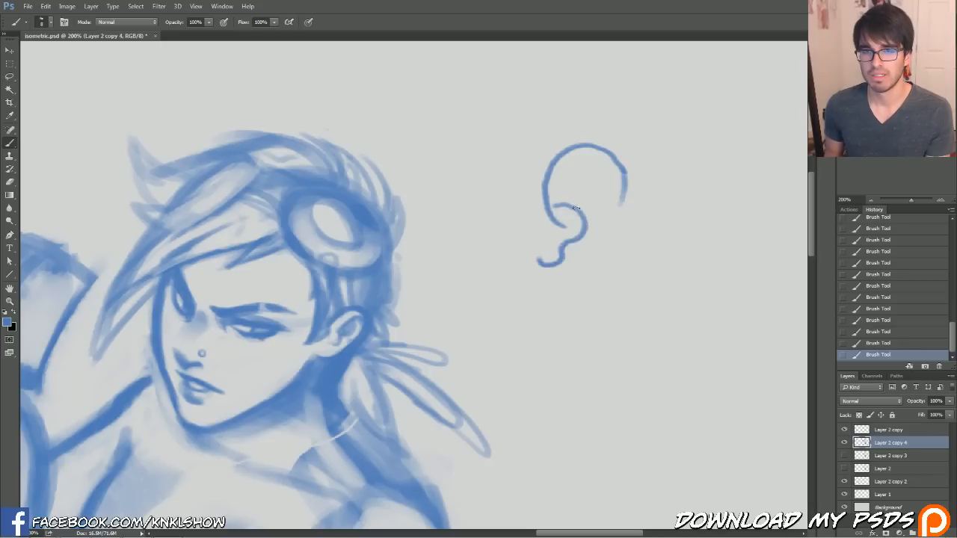
mouse_move(531, 236)
left_mouse_down()
mouse_move(533, 210)
mouse_move(537, 237)
mouse_move(568, 135)
mouse_move(620, 147)
mouse_move(642, 182)
mouse_move(643, 230)
mouse_move(597, 280)
mouse_move(522, 270)
left_mouse_up()
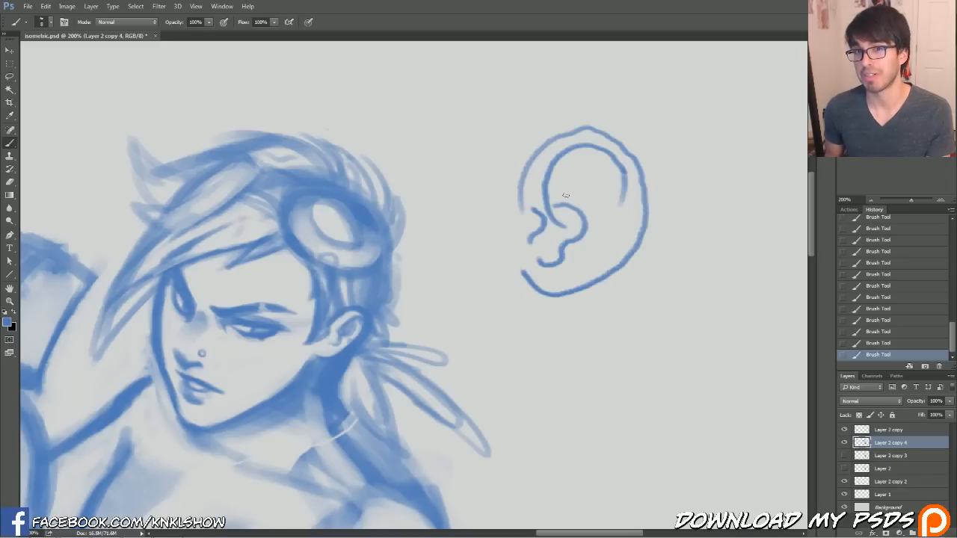
Shade the inner hollow and the recess behind the rim of the demonstration ear with a larger brush.
key("bracketright")
key("bracketright")
key("bracketright")
key("bracketright")
mouse_move(617, 264)
left_mouse_down()
mouse_move(631, 192)
mouse_move(615, 147)
left_mouse_up()
mouse_move(554, 249)
left_mouse_down()
mouse_move(541, 255)
mouse_move(548, 240)
mouse_move(565, 236)
mouse_move(560, 209)
left_mouse_up()
key("bracketright")
mouse_move(568, 169)
left_mouse_down()
mouse_move(606, 159)
mouse_move(619, 229)
mouse_move(618, 204)
mouse_move(599, 258)
left_mouse_up()
key("bracketleft")
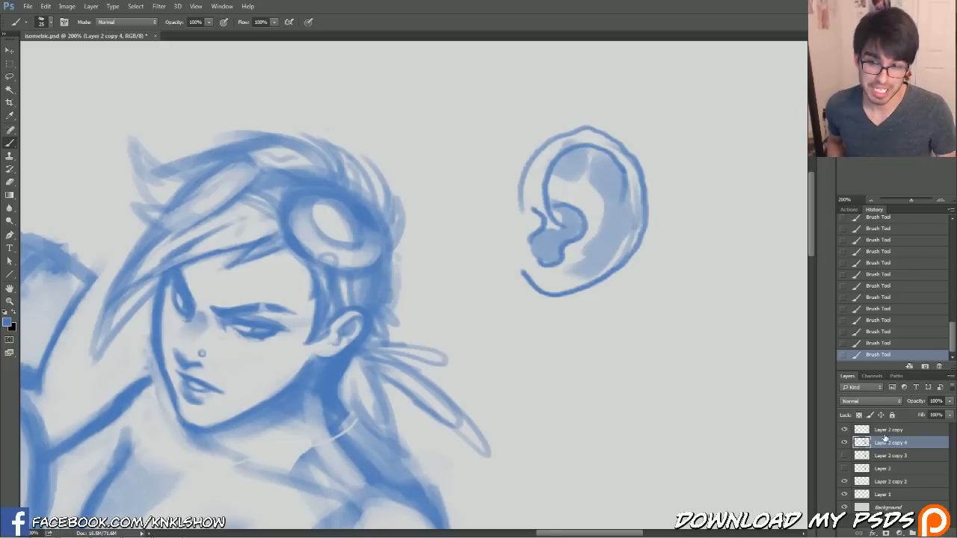
Remove the demonstration ear from the blank canvas beside the head and clear the selection.
key("l")
mouse_move(494, 163)
left_mouse_down()
mouse_move(710, 176)
mouse_move(531, 281)
mouse_move(490, 224)
left_mouse_up()
key("Delete")
mouse_move(497, 283)
left_mouse_down()
mouse_move(506, 297)
mouse_move(500, 284)
mouse_move(648, 258)
left_mouse_up()
key("Delete")
key("ctrl+d")
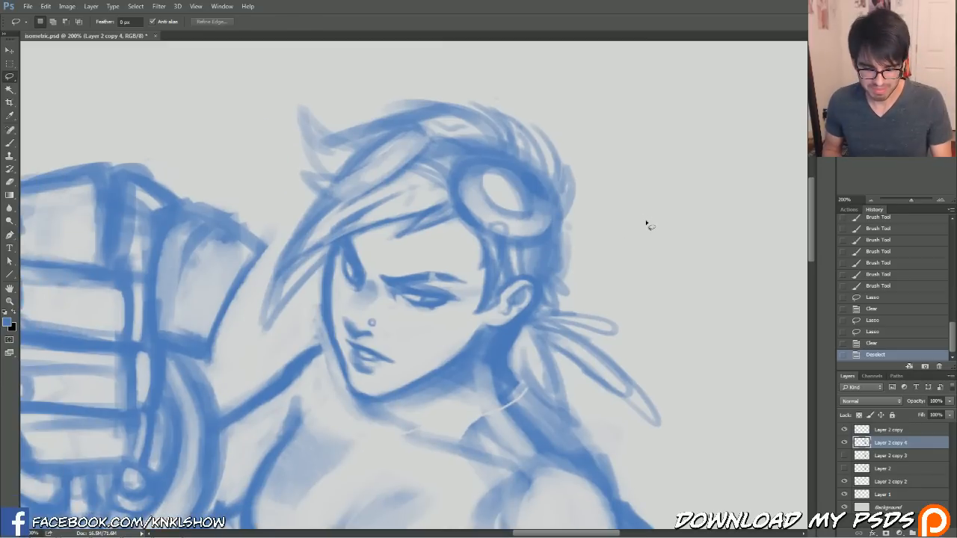
Redefine the near goggle with a larger clear oval lens and a crisper ring around it.
key("b")
mouse_move(521, 209)
left_mouse_down()
mouse_move(494, 196)
mouse_move(523, 179)
mouse_move(487, 184)
mouse_move(522, 212)
mouse_move(496, 197)
mouse_move(513, 218)
mouse_move(542, 203)
mouse_move(518, 218)
left_mouse_up()
key("bracketleft")
key("b")
mouse_move(537, 215)
left_mouse_down()
mouse_move(500, 221)
mouse_move(474, 171)
left_mouse_up()
left_click_drag(540, 187, 531, 213)
left_click_drag(513, 169, 533, 187)
left_click_drag(523, 171, 541, 193)
key("bracketleft")
Sharpen the outline of the far goggle and darken the bridge joining it to the near one.
left_click_drag(350, 175, 405, 132)
left_click_drag(341, 174, 394, 130)
mouse_move(340, 169)
left_mouse_down()
mouse_move(336, 203)
mouse_move(405, 159)
left_mouse_up()
left_click_drag(349, 196, 422, 151)
left_click_drag(408, 161, 429, 133)
mouse_move(404, 129)
left_mouse_down()
mouse_move(430, 135)
mouse_move(406, 164)
mouse_move(456, 145)
mouse_move(422, 176)
mouse_move(409, 181)
mouse_move(409, 172)
left_mouse_up()
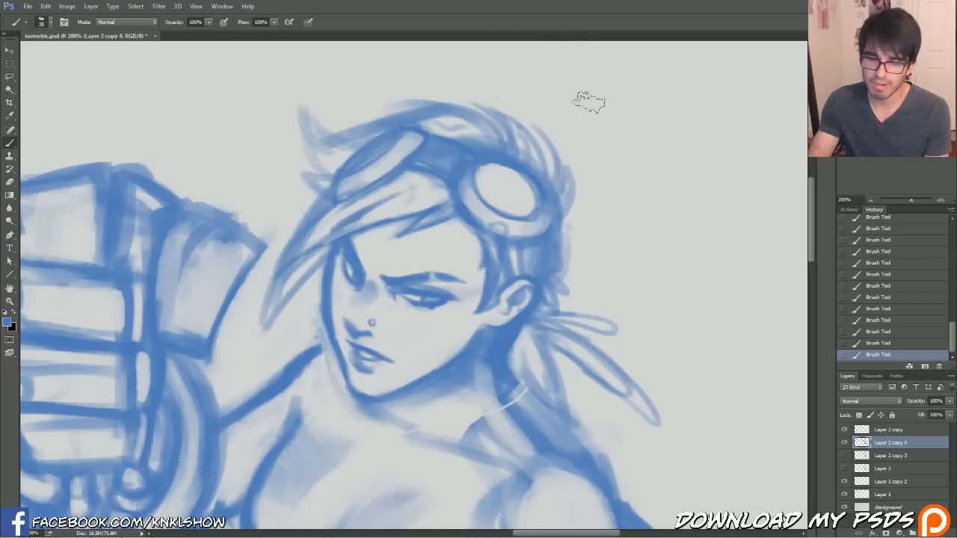
Clean up the near goggle's rim, thin its lens line and strengthen the lower outer edge.
left_click_drag(457, 182, 471, 211)
left_click_drag(461, 175, 468, 209)
mouse_move(466, 209)
left_mouse_down()
mouse_move(478, 219)
mouse_move(465, 203)
left_mouse_up()
mouse_move(459, 201)
left_mouse_down()
mouse_move(465, 172)
mouse_move(483, 159)
left_mouse_up()
left_click_drag(541, 221, 536, 228)
left_click_drag(543, 222, 479, 215)
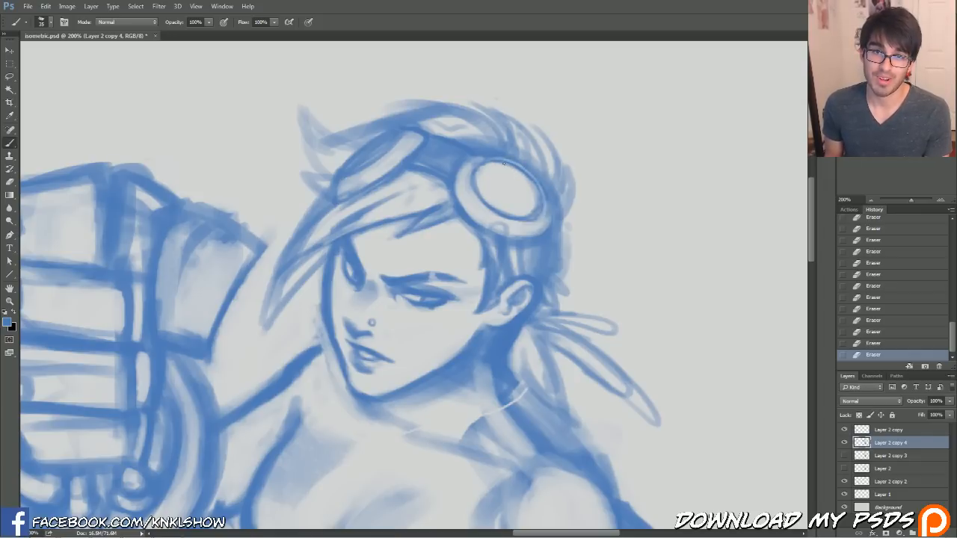
mouse_move(485, 151)
left_mouse_down()
mouse_move(451, 134)
mouse_move(488, 161)
left_mouse_up()
left_click_drag(487, 162, 484, 163)
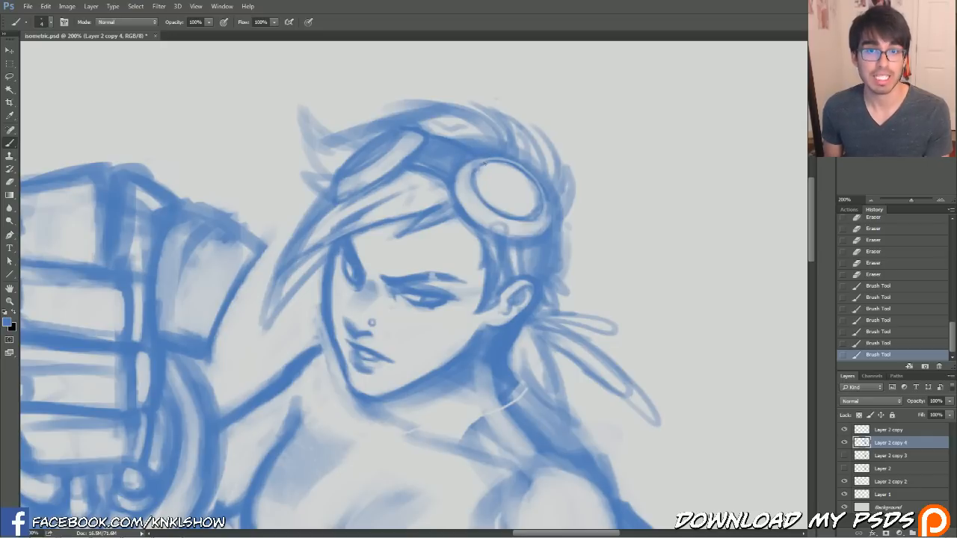
mouse_move(529, 240)
left_mouse_down()
mouse_move(552, 227)
mouse_move(557, 208)
left_mouse_up()
left_click_drag(557, 214, 552, 189)
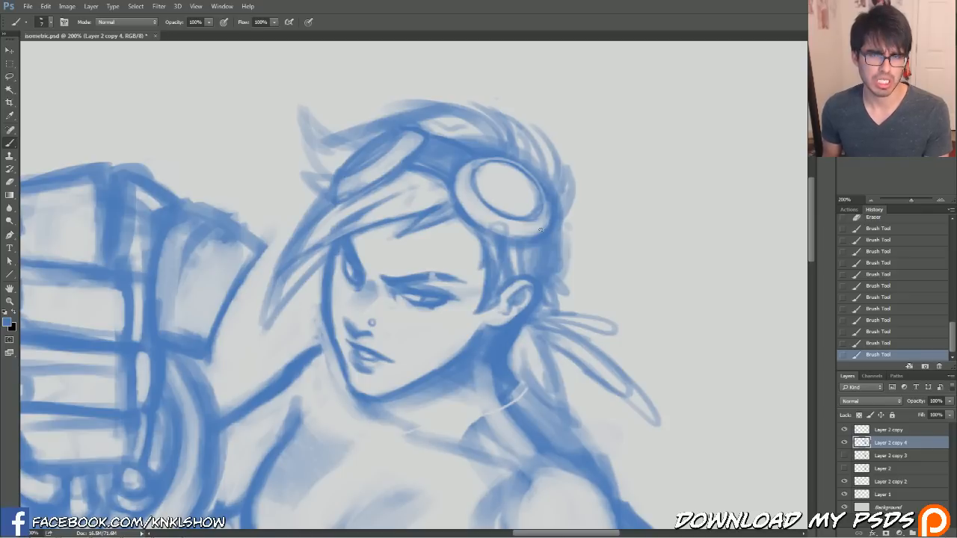
Clean the hair's back edge and outline the back and crown with sharper contours and a pointed tuft.
left_click_drag(563, 280, 569, 228)
mouse_move(569, 164)
left_mouse_down()
mouse_move(574, 194)
mouse_move(564, 163)
left_mouse_up()
key("b")
mouse_move(570, 208)
left_mouse_down()
mouse_move(561, 165)
mouse_move(523, 124)
left_mouse_up()
mouse_move(558, 154)
left_mouse_down()
mouse_move(516, 119)
mouse_move(459, 98)
left_mouse_up()
left_click_drag(479, 118, 456, 90)
mouse_move(511, 112)
left_mouse_down()
mouse_move(458, 88)
mouse_move(460, 110)
left_mouse_up()
left_click_drag(458, 111, 393, 103)
Outline the curled front tufts and taper the tips of the long locks hanging beside the face.
mouse_move(429, 108)
left_mouse_down()
mouse_move(394, 103)
mouse_move(354, 133)
mouse_move(320, 138)
left_mouse_up()
left_click_drag(363, 112, 310, 147)
left_click_drag(344, 106, 302, 147)
left_click_drag(331, 176, 323, 188)
left_click_drag(308, 140, 323, 174)
mouse_move(298, 107)
left_mouse_down()
mouse_move(328, 175)
mouse_move(300, 195)
left_mouse_up()
mouse_move(280, 277)
left_mouse_down()
mouse_move(274, 336)
mouse_move(263, 334)
left_mouse_up()
left_click_drag(314, 264, 275, 315)
Draw a "VI" tattoo on the near cheek below the eye and trim the tip of the V.
mouse_move(419, 284)
left_mouse_down()
mouse_move(520, 231)
mouse_move(491, 285)
mouse_move(433, 338)
mouse_move(474, 311)
left_mouse_up()
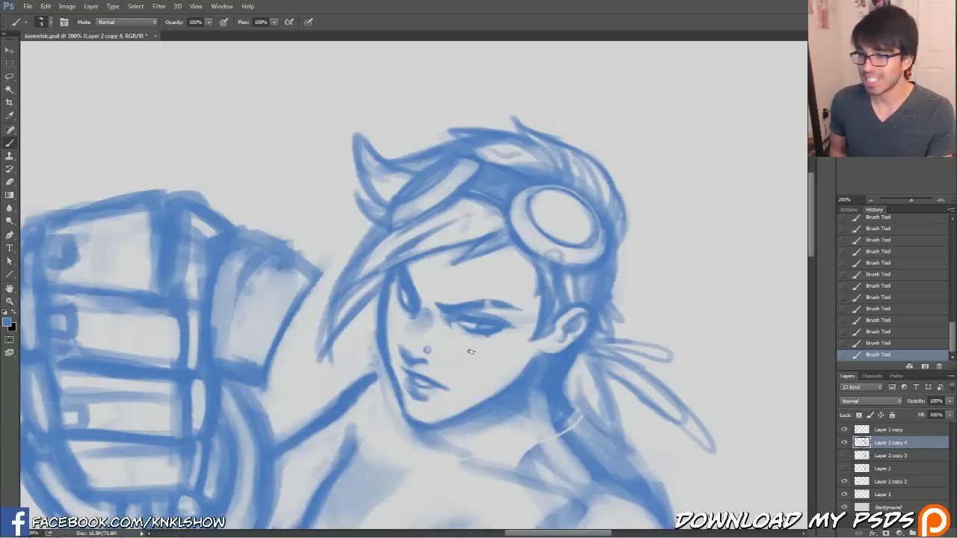
mouse_move(475, 347)
left_mouse_down()
mouse_move(474, 381)
mouse_move(486, 354)
left_mouse_up()
key("bracketleft")
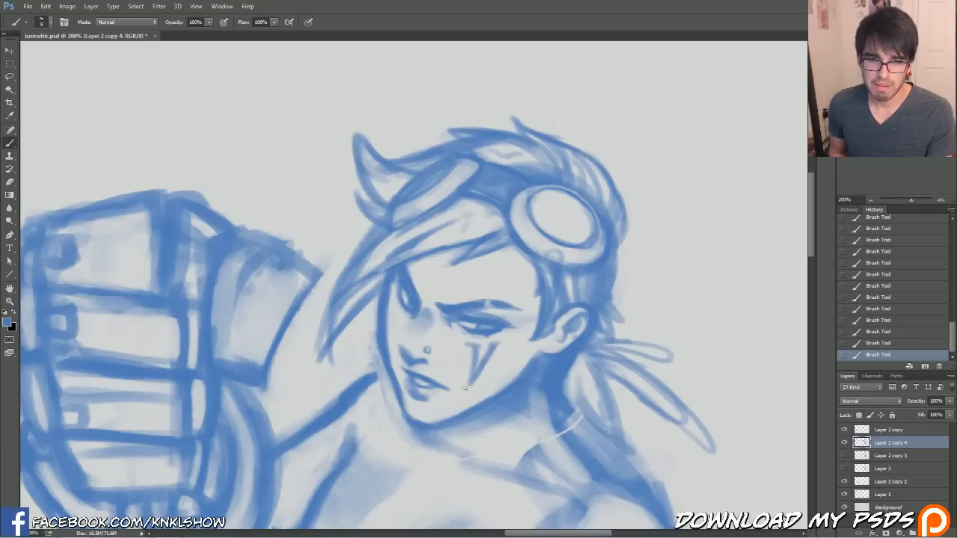
key("e")
mouse_move(464, 387)
left_mouse_down()
mouse_move(468, 350)
mouse_move(472, 380)
left_mouse_up()
mouse_move(471, 383)
left_mouse_down()
mouse_move(506, 338)
mouse_move(496, 370)
left_mouse_up()
key("b")
left_click_drag(509, 339, 501, 363)
left_click_drag(509, 339, 495, 373)
mouse_move(501, 360)
left_mouse_down()
mouse_move(494, 375)
mouse_move(502, 360)
left_mouse_up()
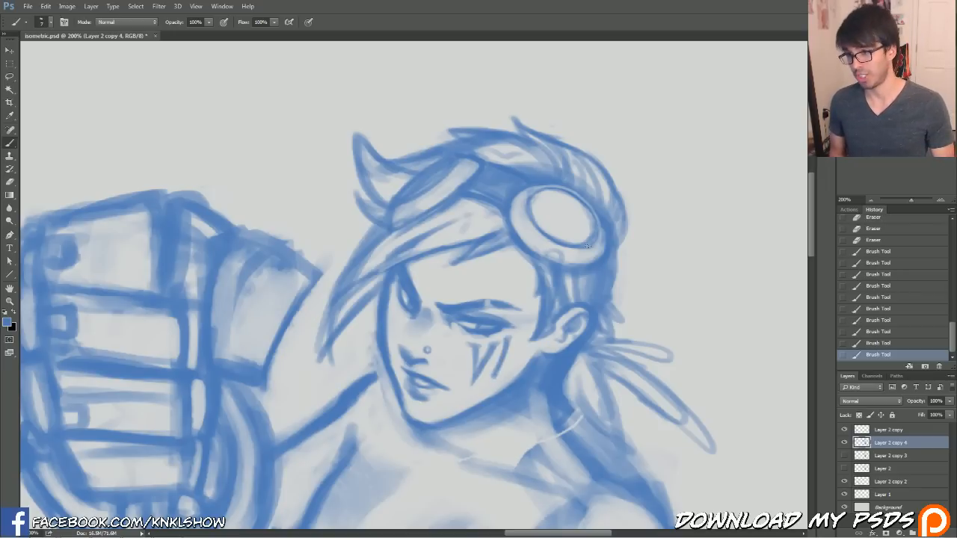
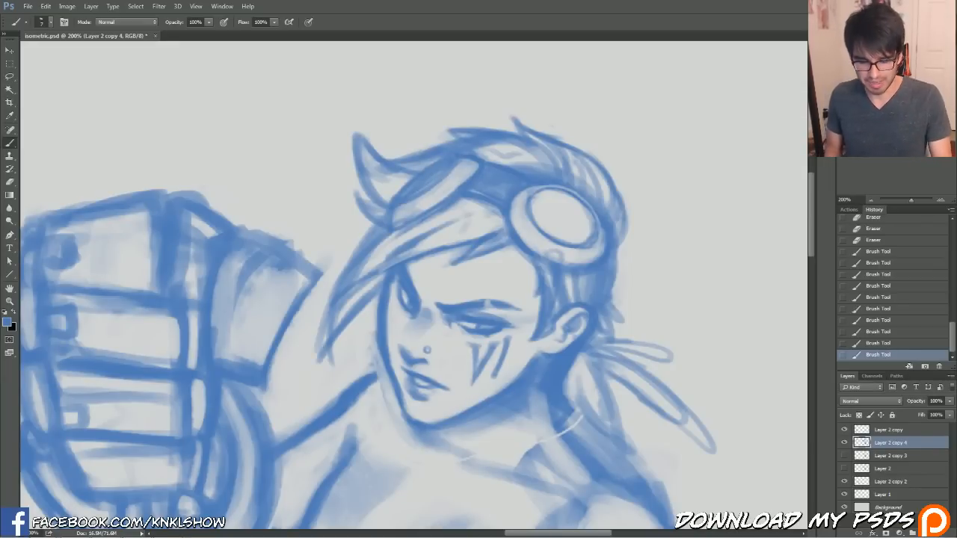
Add a small earring on the near ear's lobe and another on its outer rim, and save the file.
left_click_drag(555, 345, 564, 351)
key("]")
left_click_drag(602, 317, 564, 353)
key("e")
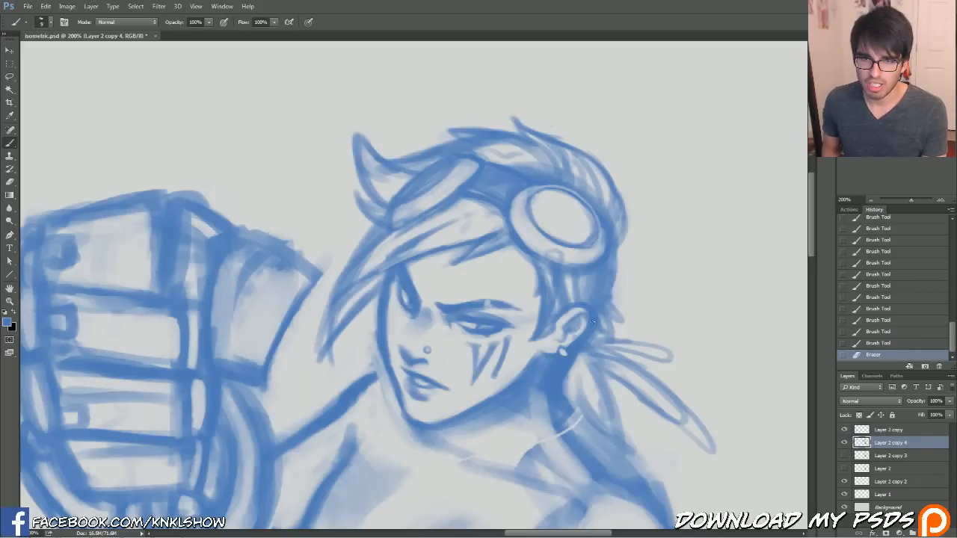
left_click_drag(591, 319, 592, 320)
left_click_drag(592, 320, 601, 319)
left_click_drag(600, 317, 598, 332)
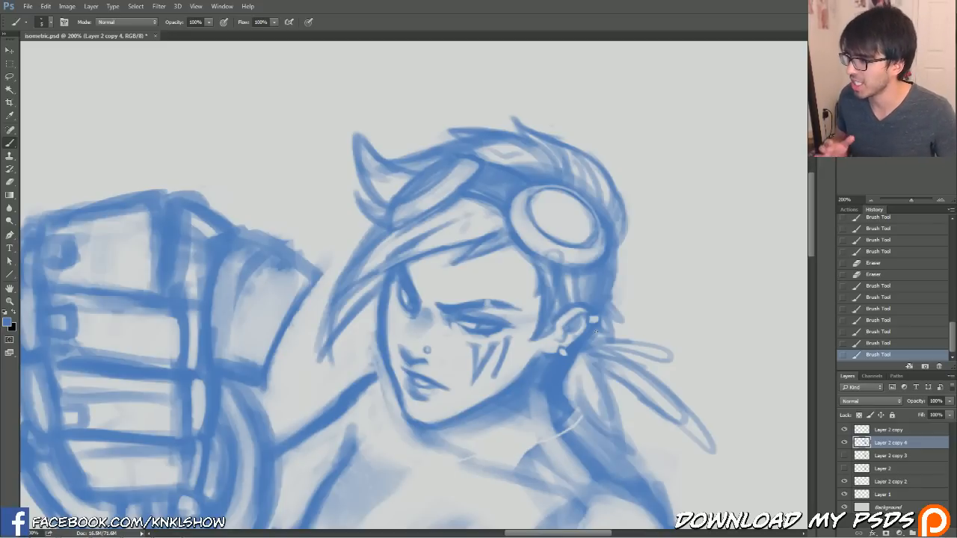
left_click(28, 6)
left_click(50, 106)
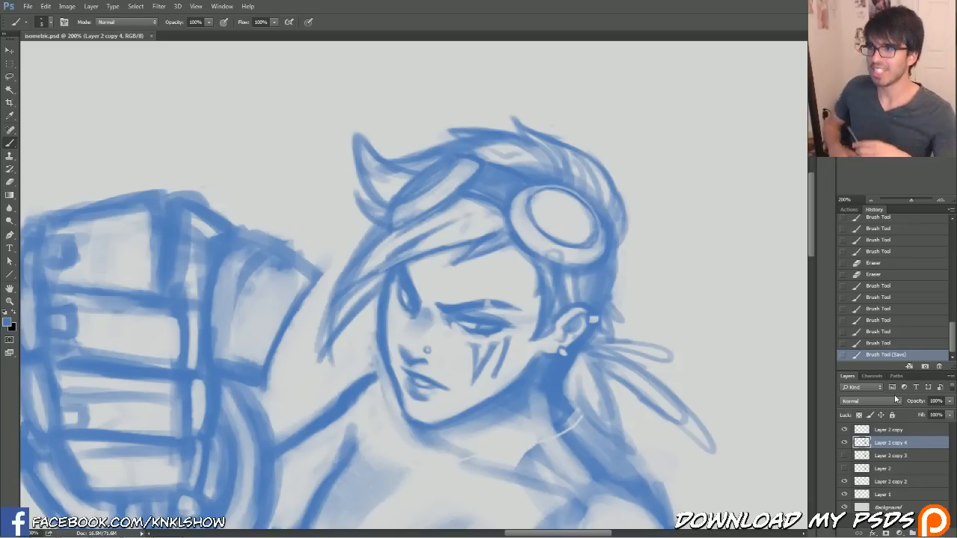
Sketch a large demonstration eye with lid crease, inner corner and thick brow on the blank canvas beside the head.
mouse_move(748, 245)
left_mouse_down()
mouse_move(763, 245)
mouse_move(764, 167)
mouse_move(666, 161)
left_mouse_up()
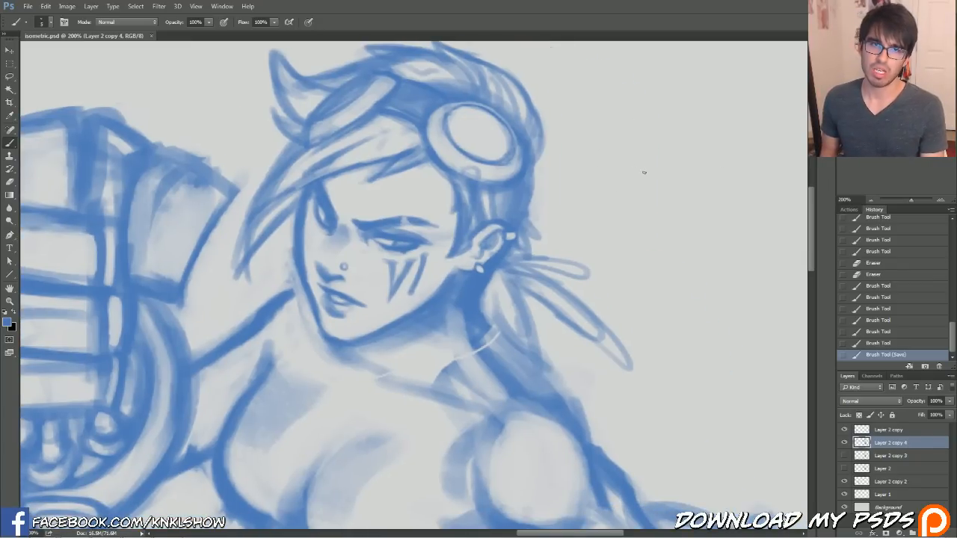
left_click_drag(552, 47, 344, 46)
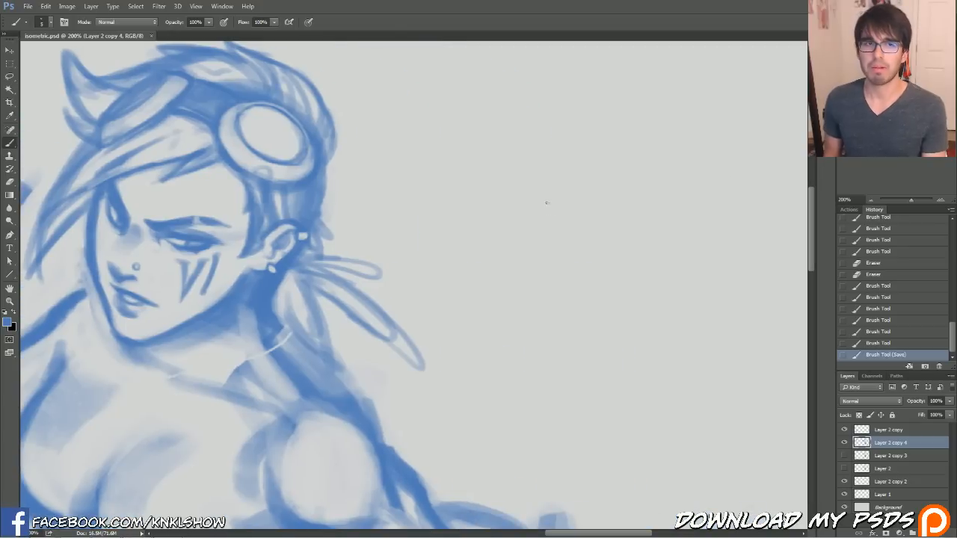
mouse_move(536, 230)
left_mouse_down()
mouse_move(593, 230)
mouse_move(552, 233)
mouse_move(595, 226)
mouse_move(596, 202)
mouse_move(610, 218)
mouse_move(591, 199)
mouse_move(522, 193)
mouse_move(497, 219)
left_mouse_up()
mouse_move(524, 188)
left_mouse_down()
mouse_move(543, 227)
mouse_move(533, 197)
mouse_move(500, 202)
mouse_move(523, 179)
left_mouse_up()
mouse_move(500, 191)
left_mouse_down()
mouse_move(531, 182)
mouse_move(527, 174)
mouse_move(563, 166)
left_mouse_up()
left_click_drag(520, 175, 570, 168)
key("bracketright")
key("bracketright")
key("bracketright")
mouse_move(477, 140)
left_mouse_down()
mouse_move(527, 135)
mouse_move(545, 124)
mouse_move(662, 141)
left_mouse_up()
Shade the area between the demonstration eye's brow and upper lid with a larger brush.
key("bracketright")
key("bracketright")
key("bracketright")
key("bracketright")
key("bracketright")
left_click_drag(491, 193, 604, 156)
Add a shaded iris with a dark pupil and erase a highlight in the demonstration eye.
key("bracketleft")
key("bracketleft")
key("bracketleft")
key("bracketleft")
key("bracketleft")
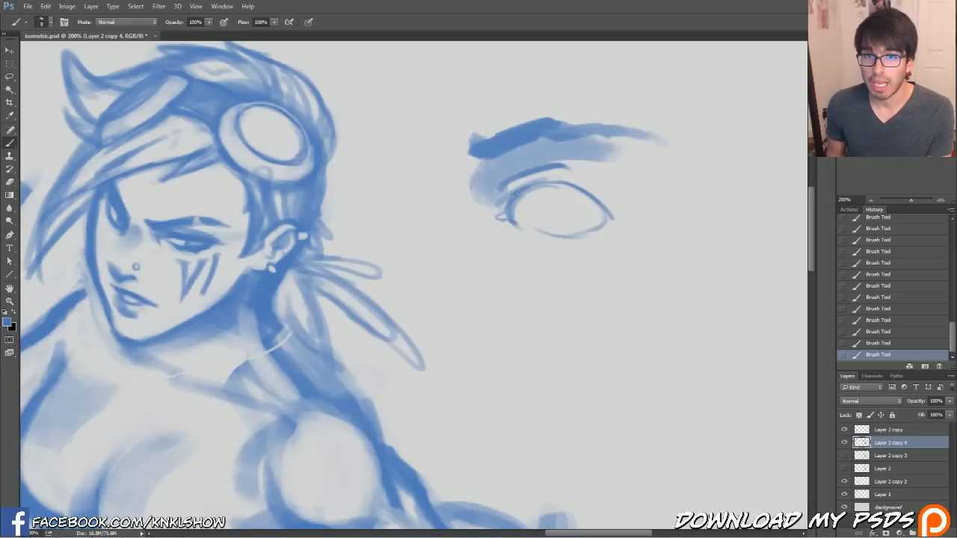
left_click_drag(516, 196, 598, 199)
mouse_move(538, 185)
left_mouse_down()
mouse_move(541, 220)
mouse_move(544, 203)
mouse_move(582, 194)
mouse_move(532, 204)
mouse_move(567, 205)
mouse_move(557, 194)
mouse_move(570, 203)
mouse_move(559, 198)
mouse_move(551, 215)
mouse_move(549, 187)
mouse_move(573, 219)
mouse_move(587, 215)
mouse_move(568, 224)
mouse_move(544, 208)
left_mouse_up()
key("bracketright")
key("bracketright")
key("bracketright")
key("e")
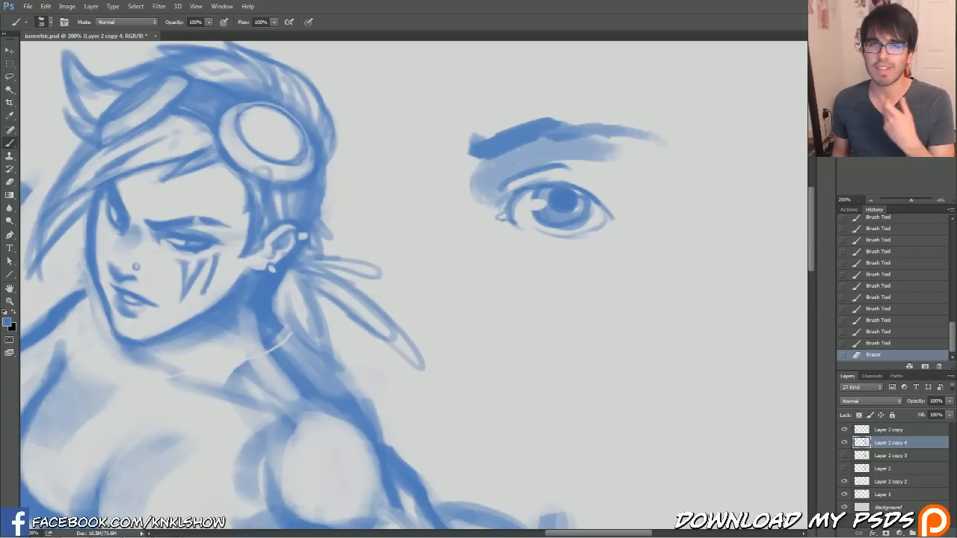
Sketch a small simplified oval head below the demonstration eye with a finer brush.
left_click_drag(419, 240, 585, 254)
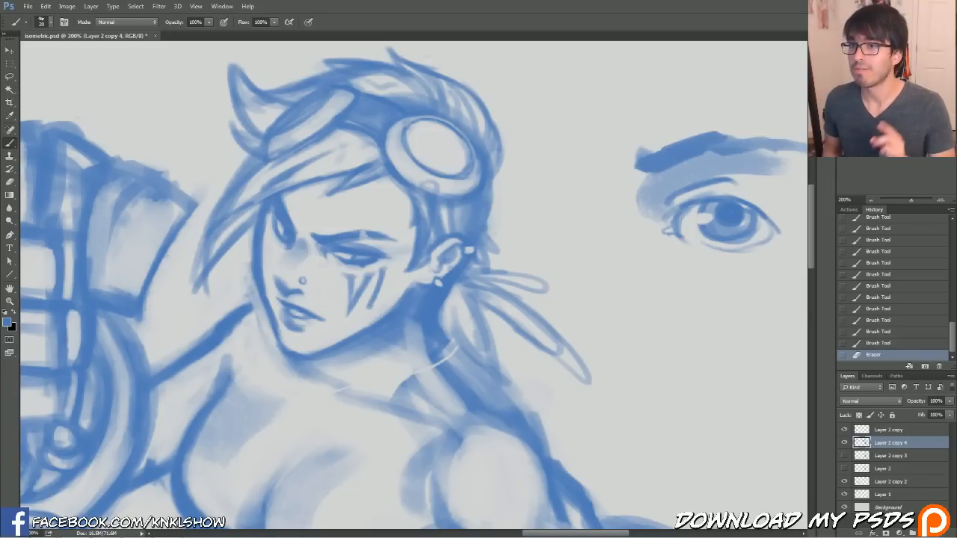
mouse_move(798, 281)
left_mouse_down()
mouse_move(516, 157)
mouse_move(563, 224)
mouse_move(576, 225)
left_mouse_up()
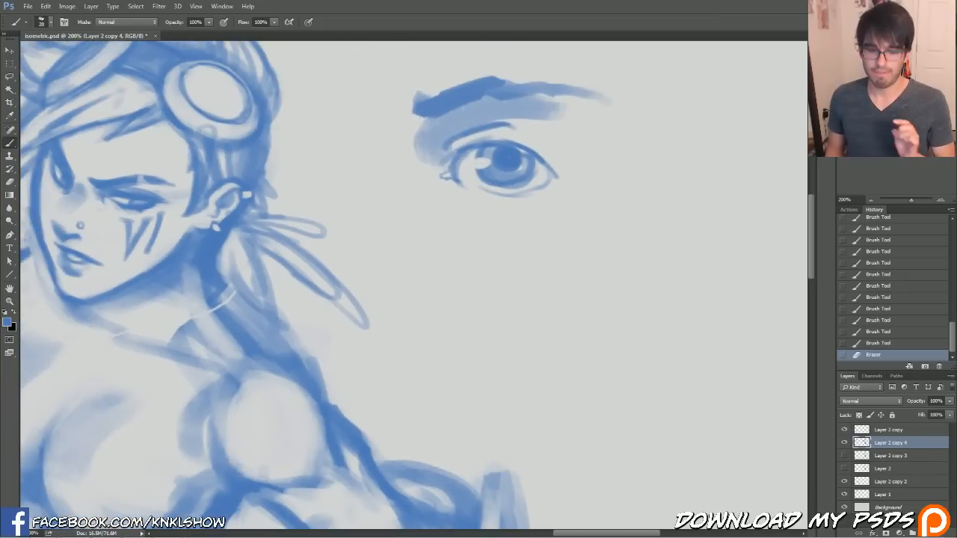
key("bracketleft")
key("bracketleft")
key("bracketleft")
key("bracketleft")
key("bracketleft")
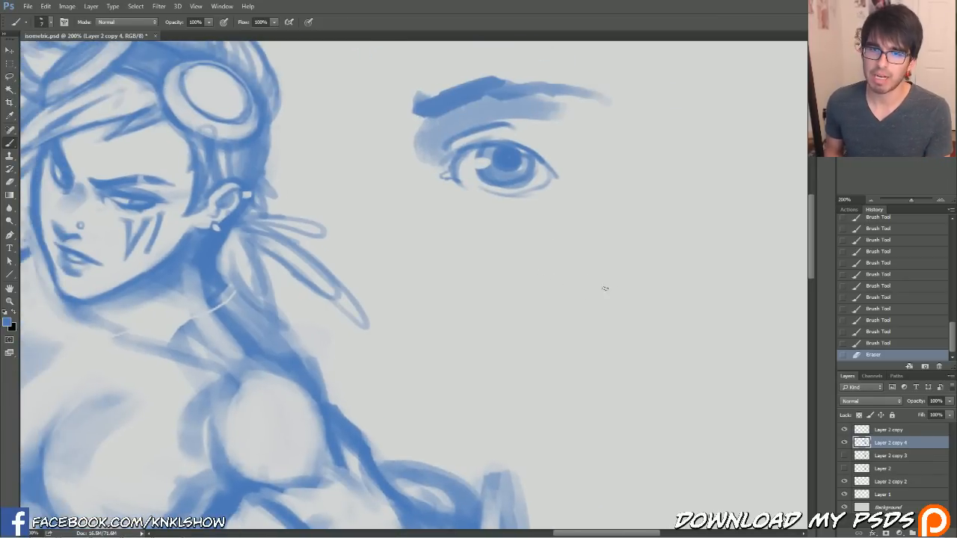
left_click_drag(571, 264, 577, 342)
mouse_move(569, 264)
left_mouse_down()
mouse_move(592, 347)
mouse_move(637, 292)
left_mouse_up()
mouse_move(635, 333)
left_mouse_down()
mouse_move(611, 244)
mouse_move(578, 322)
left_mouse_up()
mouse_move(612, 241)
left_mouse_down()
mouse_move(574, 321)
mouse_move(577, 338)
left_mouse_up()
left_click_drag(562, 288, 638, 259)
Clean the inside of the small head and give it two short upright eyes and a frowning mouth.
left_click_drag(581, 332, 576, 273)
left_click_drag(576, 307, 599, 251)
left_click_drag(579, 329, 608, 248)
mouse_move(585, 297)
left_mouse_down()
mouse_move(583, 283)
mouse_move(582, 296)
mouse_move(618, 299)
left_mouse_up()
left_click_drag(587, 332, 602, 330)
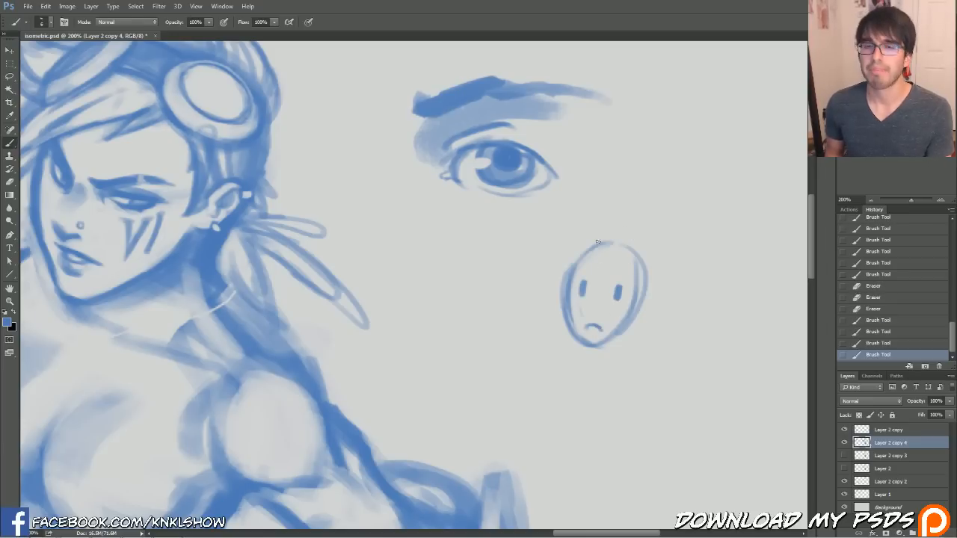
Try angry slanted brows and raised arched brows on the small face, reverting each variation.
mouse_move(628, 277)
left_mouse_down()
mouse_move(611, 278)
mouse_move(629, 280)
left_mouse_up()
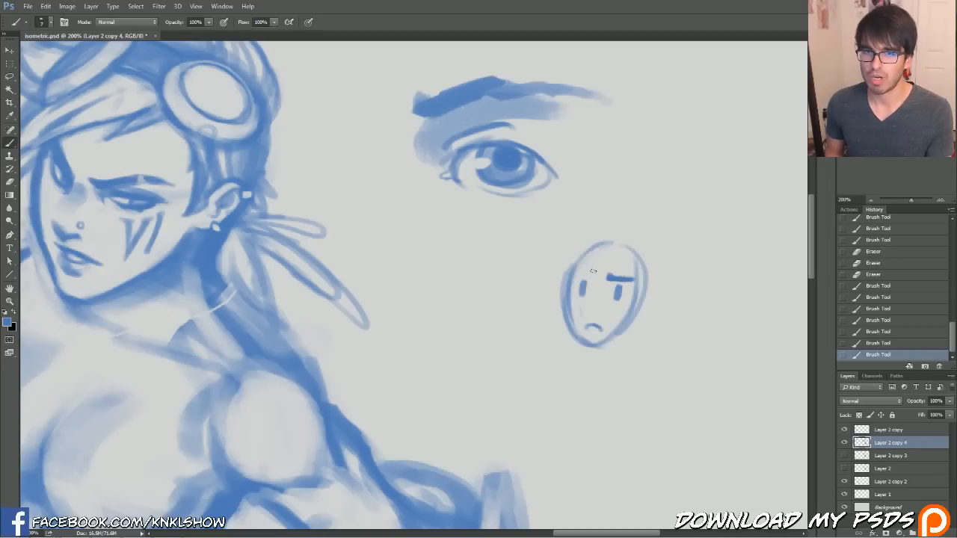
left_click_drag(578, 258, 596, 268)
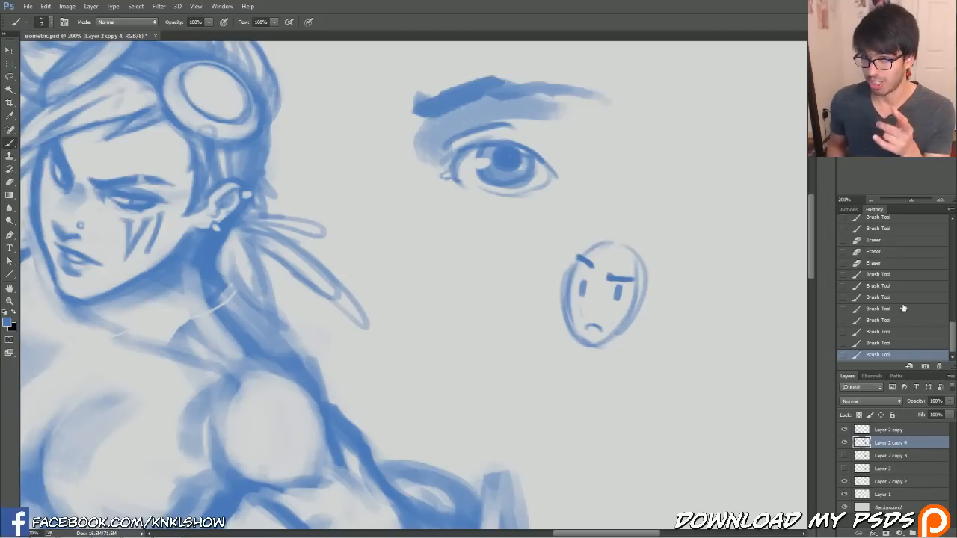
left_click(900, 322)
mouse_move(611, 267)
left_mouse_down()
mouse_move(636, 272)
mouse_move(572, 259)
left_mouse_up()
left_click(883, 344)
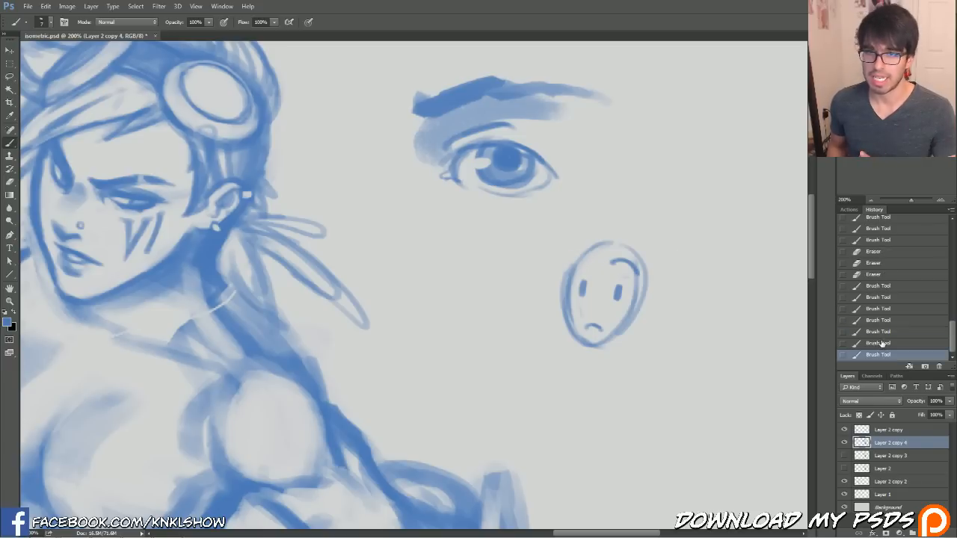
left_click(881, 335)
Give the small face flat half-closed eyelids and brows sloping down outward, and circle the whole face.
key("e")
mouse_move(618, 287)
left_mouse_down()
mouse_move(626, 291)
mouse_move(590, 287)
mouse_move(632, 296)
mouse_move(630, 285)
left_mouse_up()
left_click_drag(571, 283, 591, 281)
left_click(879, 345)
left_click(872, 324)
mouse_move(607, 266)
left_mouse_down()
mouse_move(644, 276)
mouse_move(590, 259)
mouse_move(561, 263)
left_mouse_up()
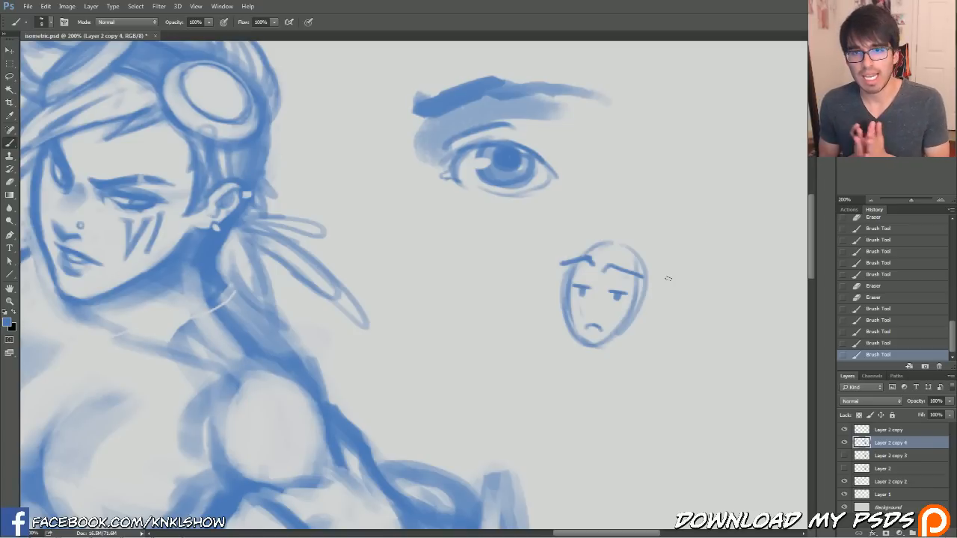
mouse_move(658, 366)
left_mouse_down()
mouse_move(525, 358)
mouse_move(668, 371)
left_mouse_up()
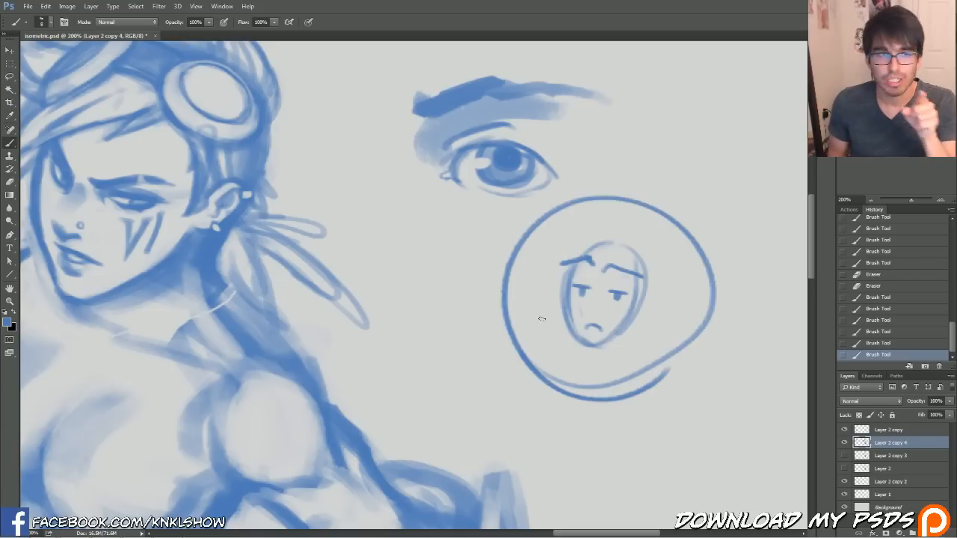
Change the foreground color to a pinkish red and create a new layer above Layer 2 copy 4.
left_click_drag(239, 281, 464, 296)
left_click_drag(351, 268, 395, 281)
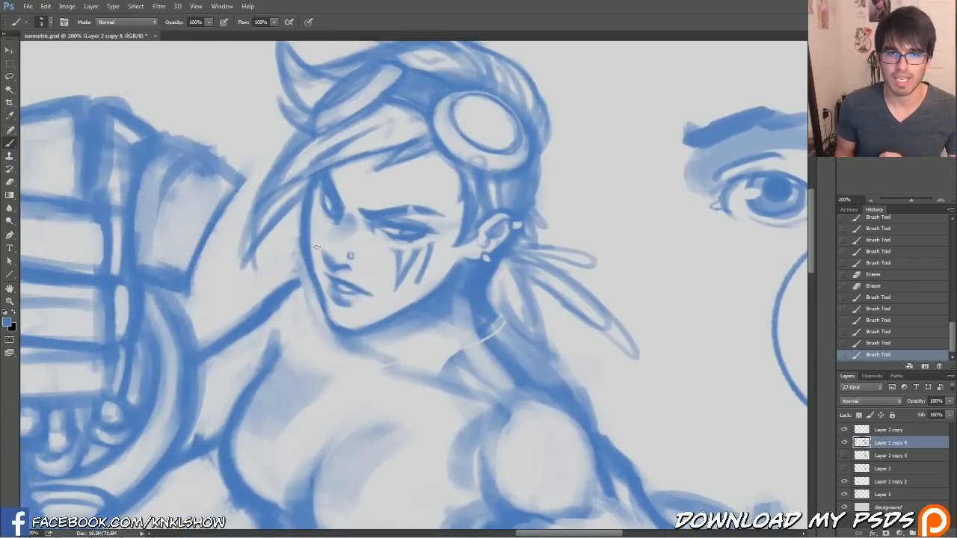
left_click(9, 323)
left_click(710, 265)
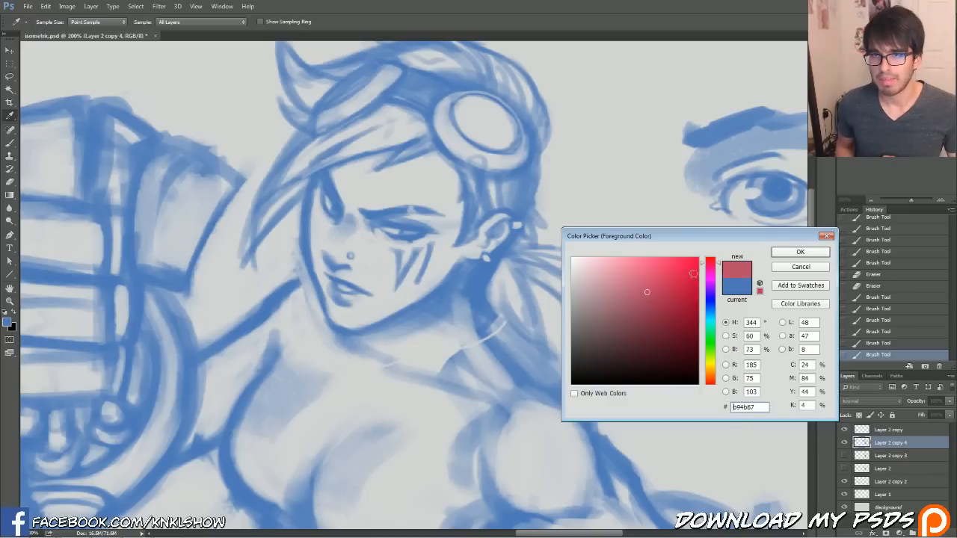
left_click(800, 252)
key("ctrl+shift+alt+n")
Trace the upper lid lines of both of the character's eyes in pink and fill in the near eye.
left_click_drag(763, 318, 430, 110)
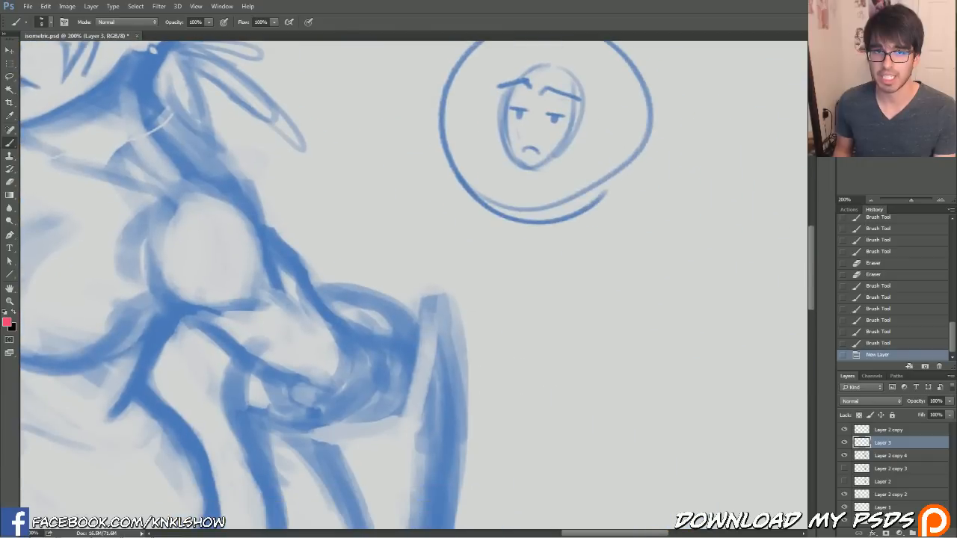
left_click_drag(156, 49, 559, 149)
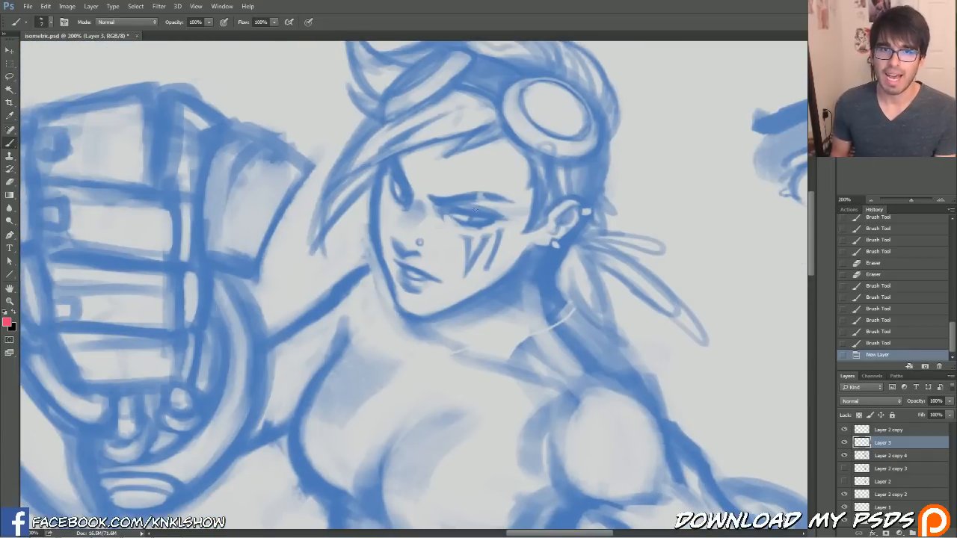
mouse_move(449, 210)
left_mouse_down()
mouse_move(500, 218)
mouse_move(487, 208)
left_mouse_up()
left_click_drag(408, 196, 391, 170)
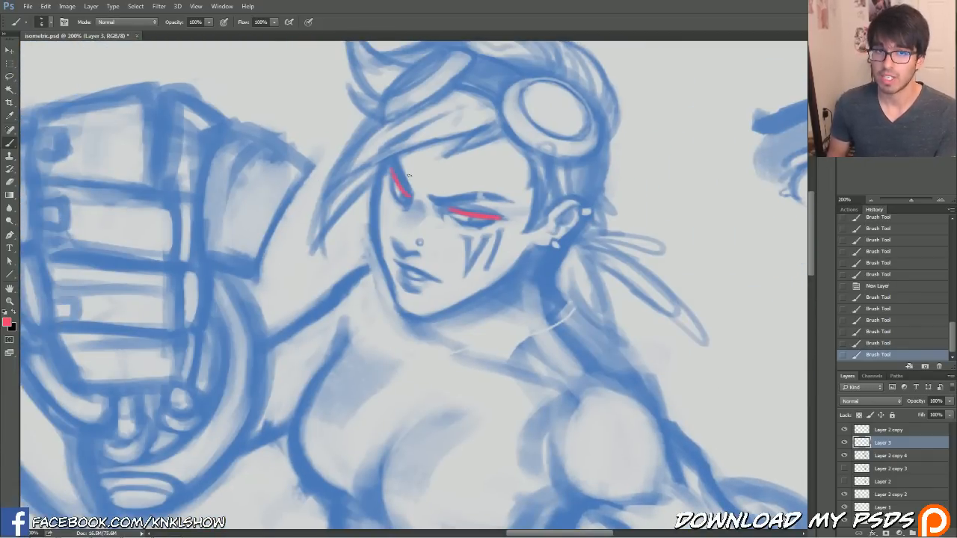
left_click_drag(465, 219, 493, 223)
left_click_drag(476, 219, 490, 222)
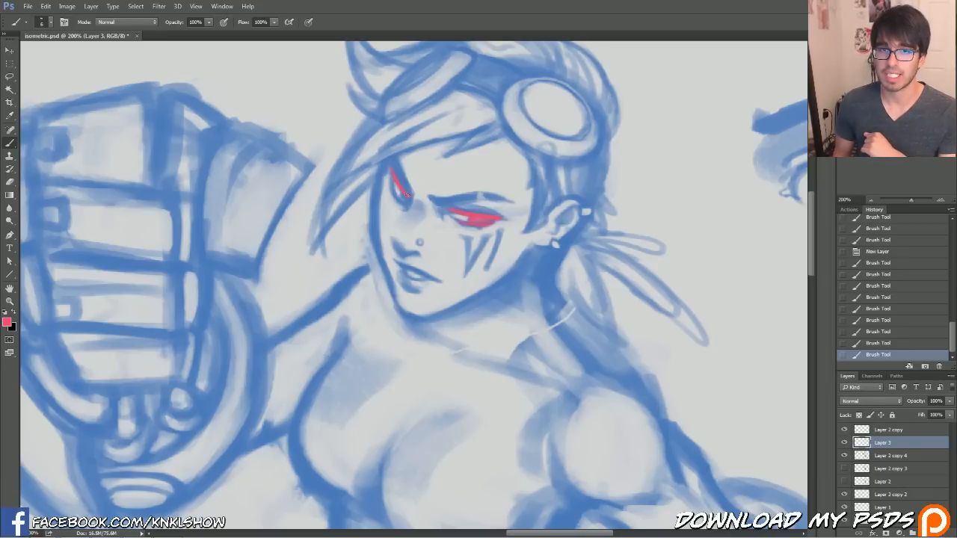
Trace the character's brows in pink over the sketch and hide the pink overlay layer.
mouse_move(392, 177)
left_mouse_down()
mouse_move(402, 203)
mouse_move(516, 201)
left_mouse_up()
left_click_drag(404, 196, 390, 148)
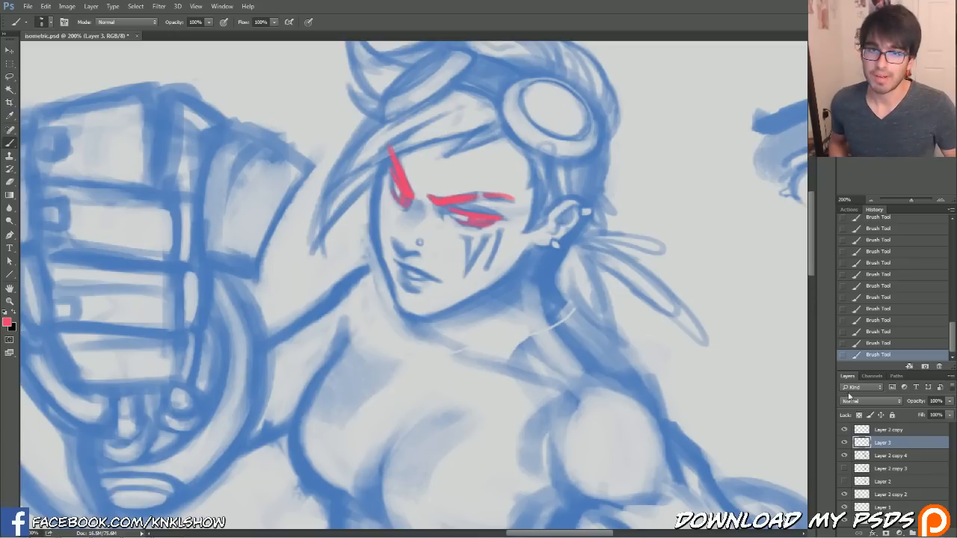
left_click(845, 444)
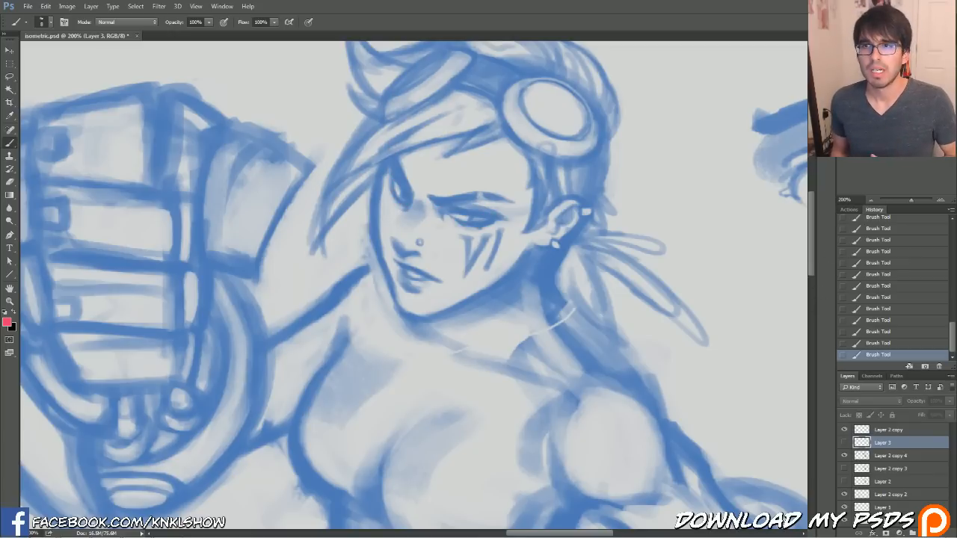
mouse_move(674, 321)
left_mouse_down()
mouse_move(599, 317)
mouse_move(270, 169)
mouse_move(271, 224)
left_mouse_up()
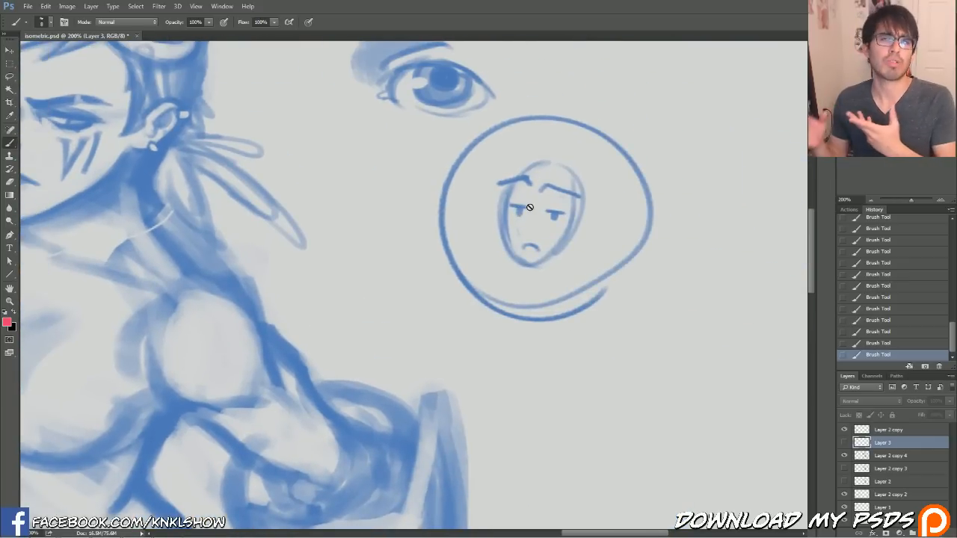
Sample the sketch's blue as the foreground color and make Layer 2 copy 4 the active layer.
left_click_drag(456, 127, 636, 293)
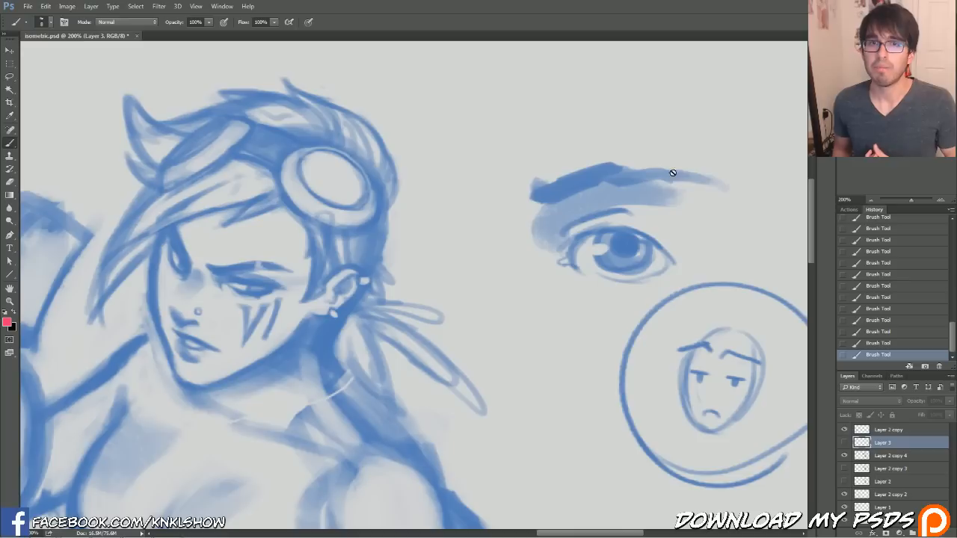
left_click(332, 316, "alt")
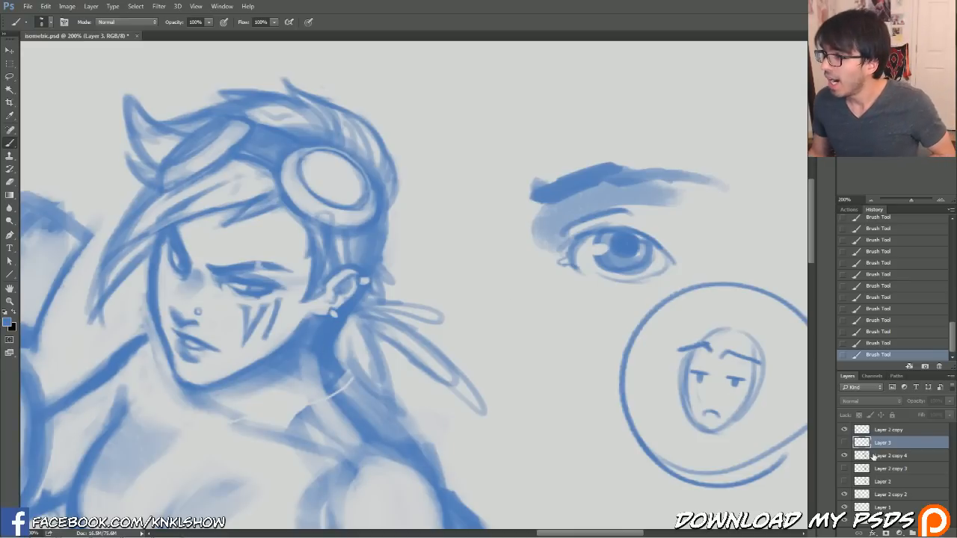
left_click_drag(373, 299, 512, 272)
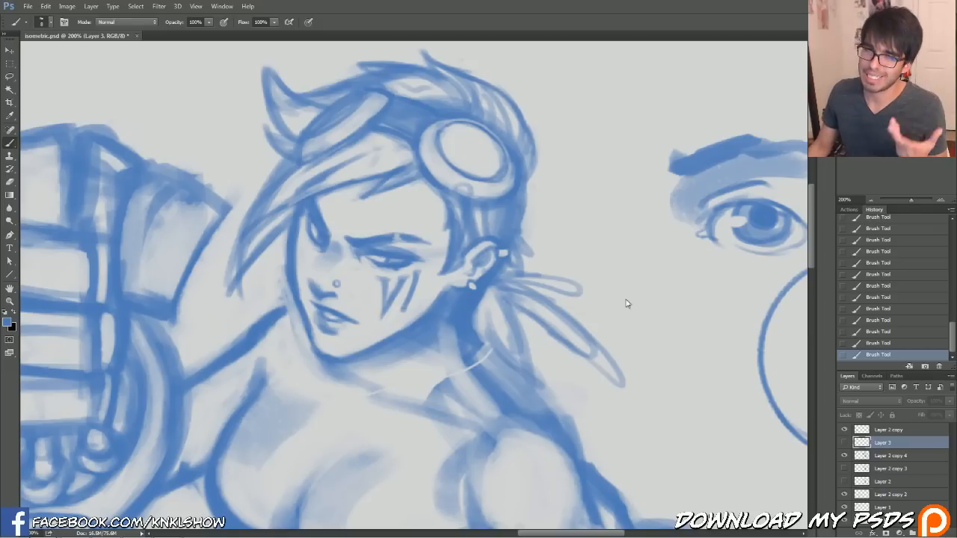
left_click(871, 200)
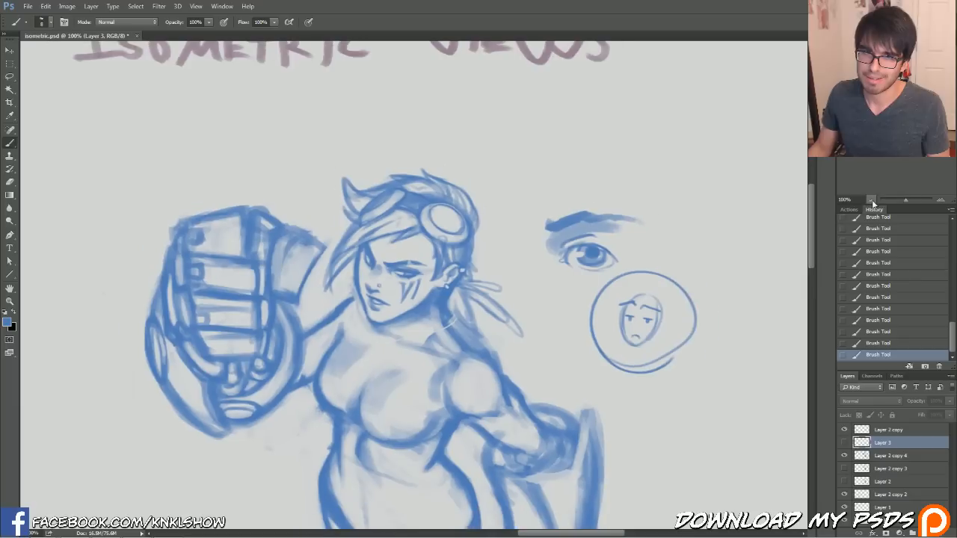
left_click_drag(448, 329, 497, 225)
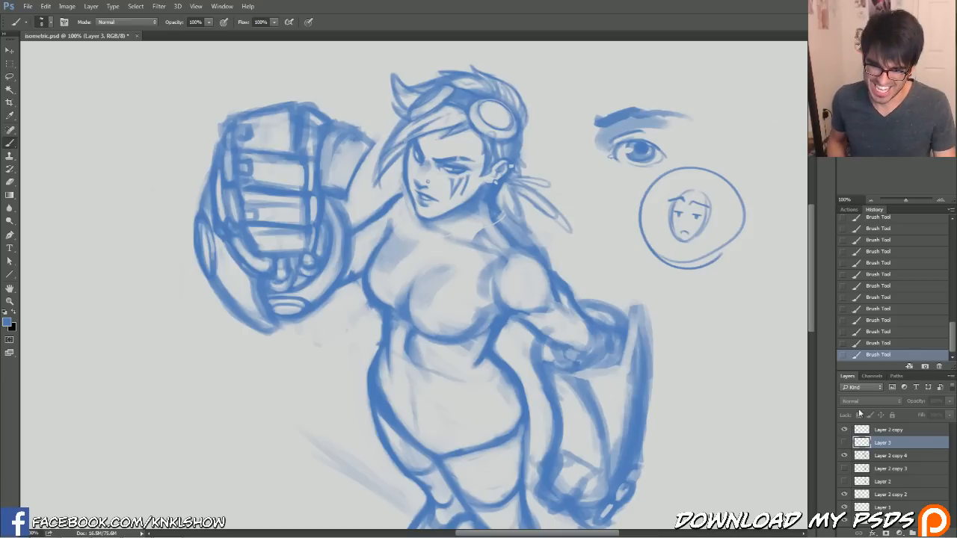
left_click(864, 455)
left_click(844, 457)
left_click(845, 456)
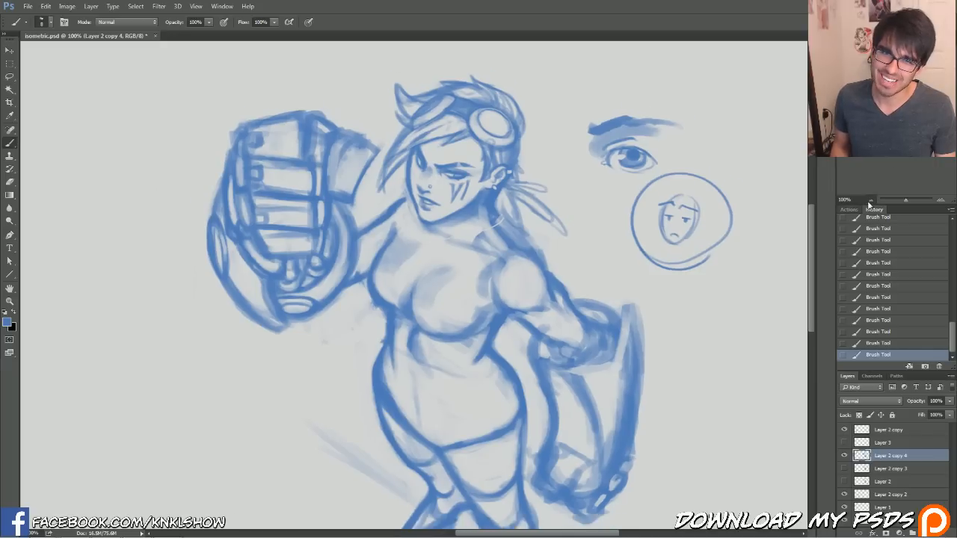
Lasso the character's head, adjust its size slightly with Free Transform, and clear the selection.
key("ctrl+minus")
key("l")
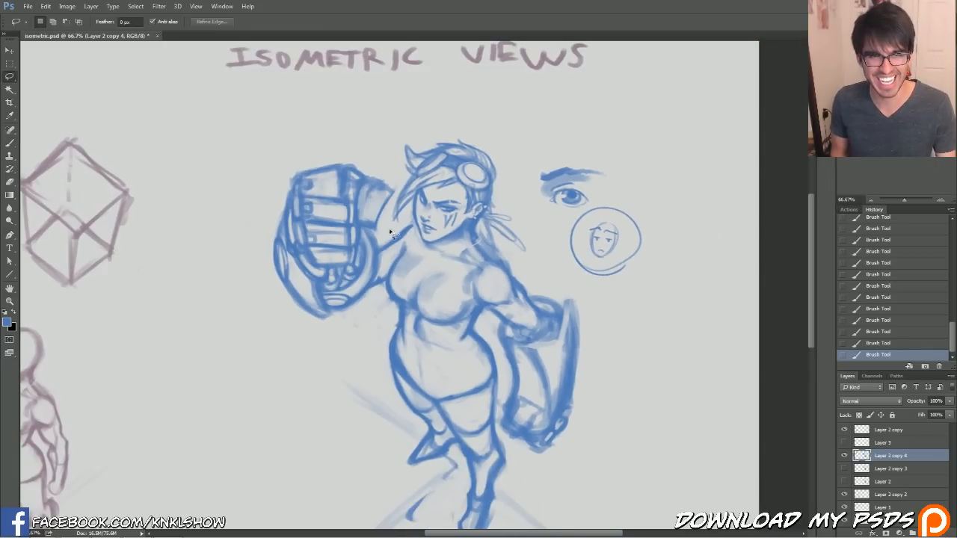
mouse_move(475, 249)
left_mouse_down()
mouse_move(511, 258)
mouse_move(542, 213)
mouse_move(468, 110)
mouse_move(408, 125)
mouse_move(394, 146)
mouse_move(410, 241)
left_mouse_up()
key("ctrl+t")
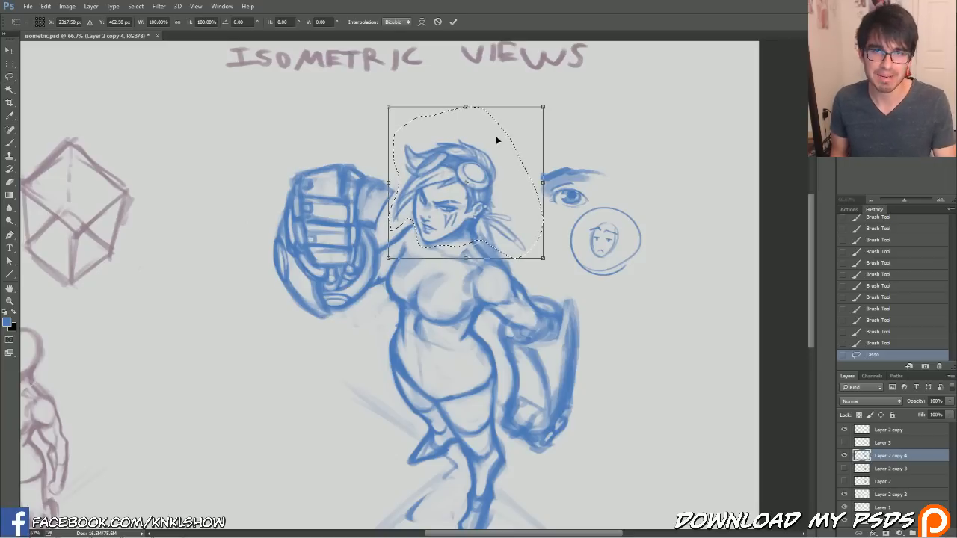
left_click_drag(545, 108, 547, 108)
mouse_move(502, 167)
left_mouse_down()
mouse_move(503, 175)
mouse_move(513, 153)
left_mouse_up()
key("Return")
key("ctrl+d")
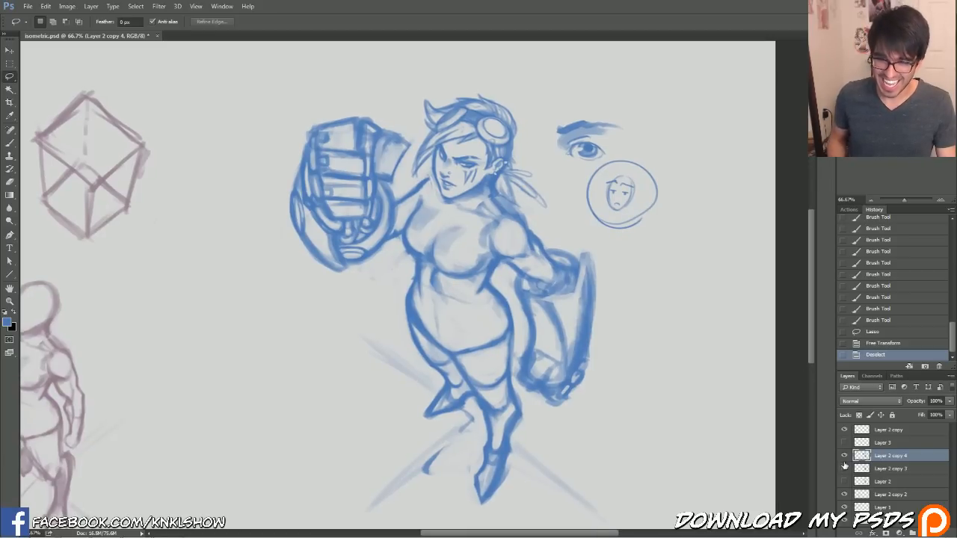
Duplicate Layer 2 copy 4, hide the original, and sketch a bodice neckline and center line across the chest.
key("ctrl+j")
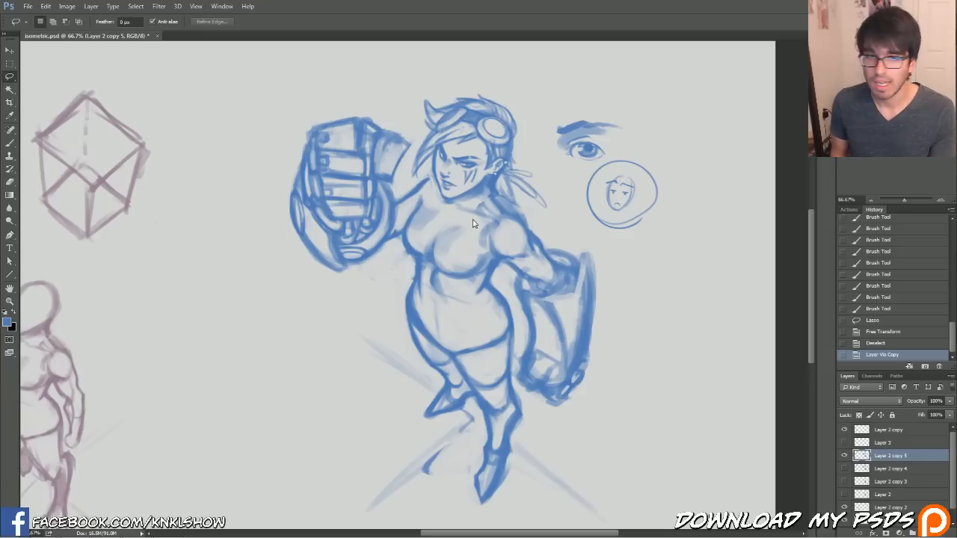
key("b")
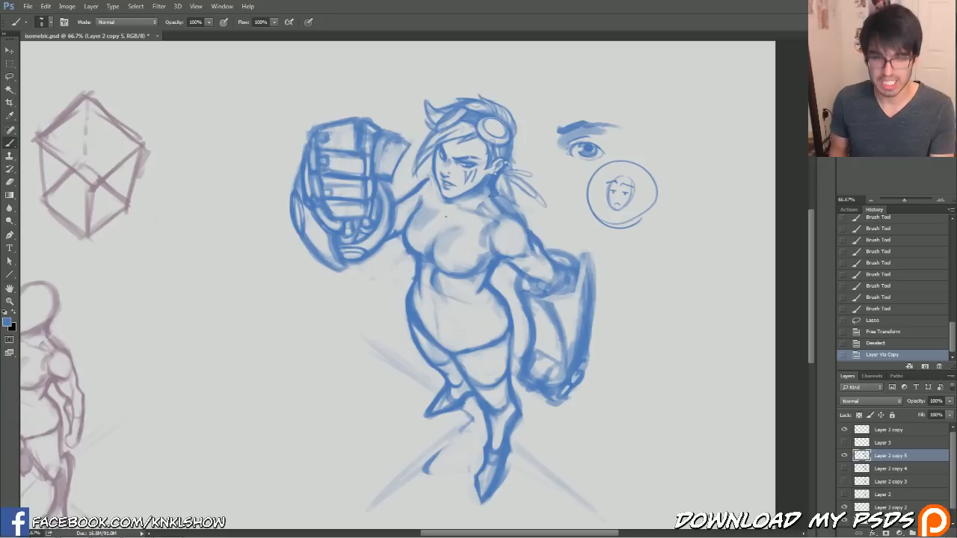
left_click_drag(454, 253, 460, 261)
left_click_drag(458, 247, 442, 257)
mouse_move(441, 240)
left_mouse_down()
mouse_move(438, 255)
mouse_move(423, 247)
mouse_move(440, 234)
mouse_move(408, 232)
left_mouse_up()
mouse_move(427, 224)
left_mouse_down()
mouse_move(464, 269)
mouse_move(453, 227)
left_mouse_up()
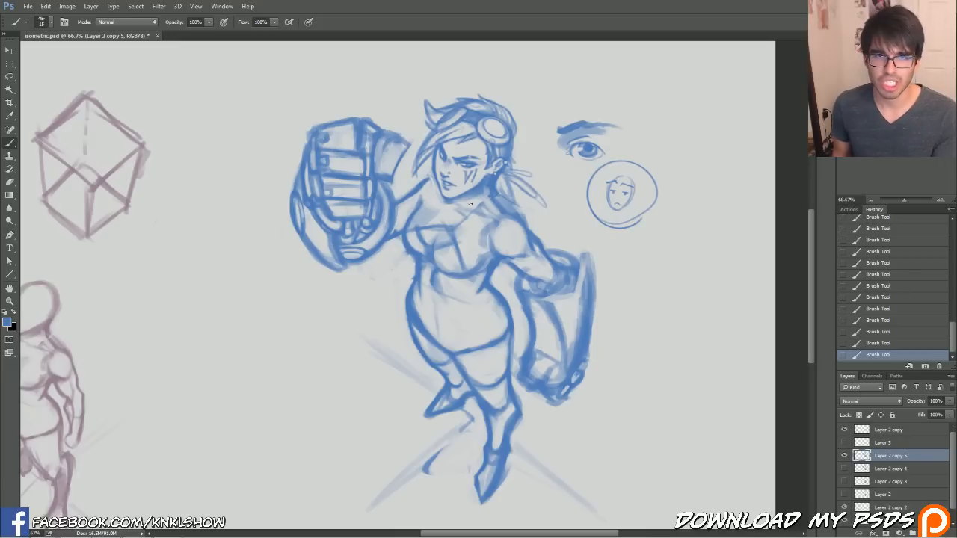
Clean up the neckline and sketch the jacket's open lapel and the sleeve lines on the raised arm.
key("e")
mouse_move(453, 221)
left_mouse_down()
mouse_move(470, 223)
mouse_move(442, 214)
mouse_move(449, 227)
mouse_move(466, 224)
left_mouse_up()
left_click_drag(452, 226, 465, 223)
mouse_move(458, 220)
left_mouse_down()
mouse_move(465, 204)
mouse_move(461, 233)
left_mouse_up()
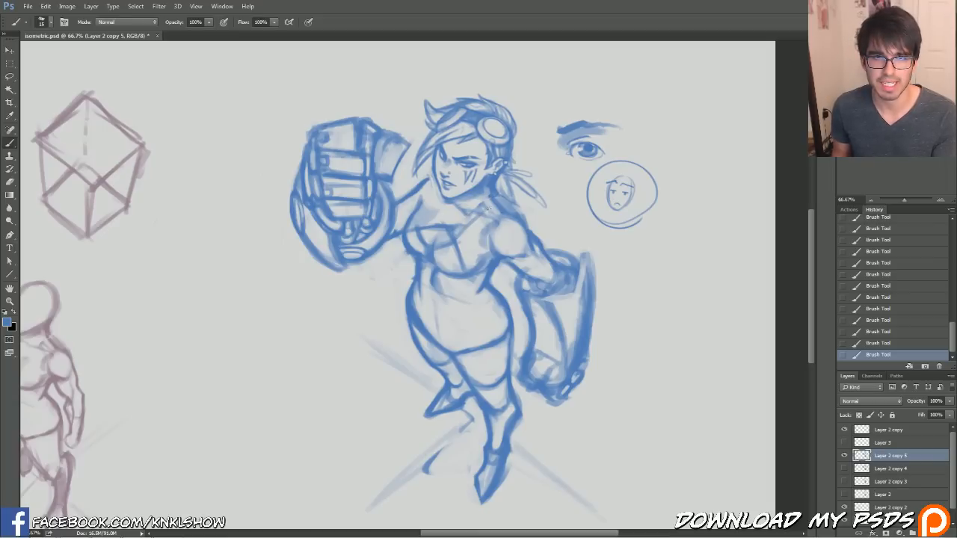
mouse_move(503, 196)
left_mouse_down()
mouse_move(456, 238)
mouse_move(507, 199)
mouse_move(501, 206)
mouse_move(506, 177)
left_mouse_up()
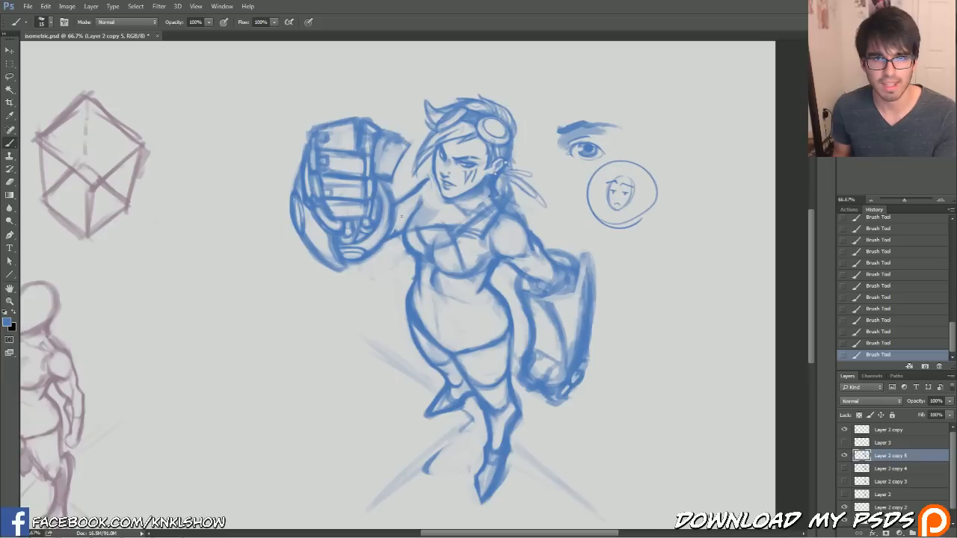
mouse_move(425, 212)
left_mouse_down()
mouse_move(408, 218)
mouse_move(419, 192)
mouse_move(399, 167)
mouse_move(427, 162)
left_mouse_up()
left_click_drag(420, 212, 434, 200)
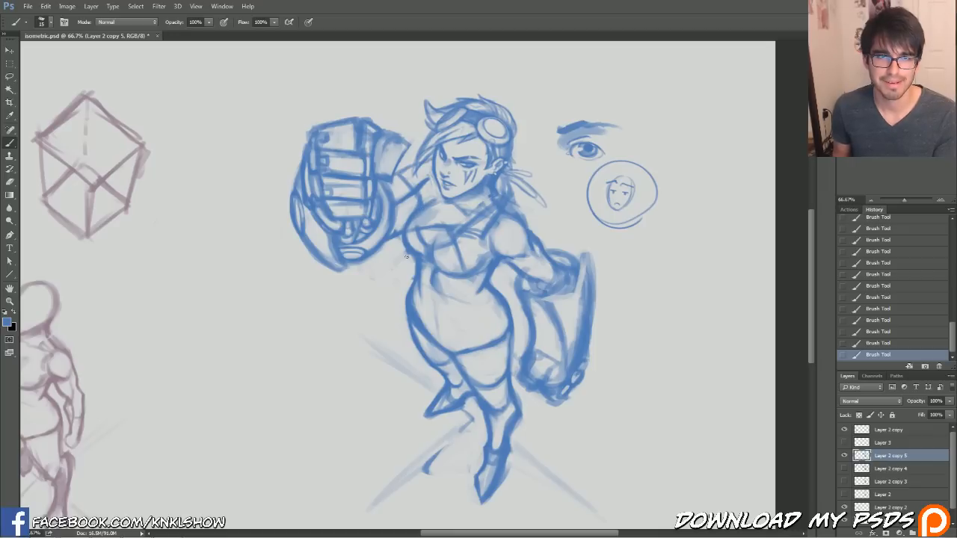
Rework the jacket lapel and shade a high collar with a small clasp around the character's neck.
key("e")
left_click_drag(481, 231, 500, 203)
mouse_move(475, 223)
left_mouse_down()
mouse_move(509, 195)
mouse_move(451, 211)
mouse_move(460, 214)
left_mouse_up()
mouse_move(492, 202)
left_mouse_down()
mouse_move(454, 203)
mouse_move(487, 194)
mouse_move(488, 183)
mouse_move(472, 213)
mouse_move(469, 202)
mouse_move(485, 198)
mouse_move(461, 236)
mouse_move(419, 180)
mouse_move(473, 210)
left_mouse_up()
left_click_drag(462, 208, 476, 207)
mouse_move(466, 209)
left_mouse_down()
mouse_move(477, 206)
mouse_move(469, 197)
left_mouse_up()
mouse_move(461, 199)
left_mouse_down()
mouse_move(470, 194)
mouse_move(468, 218)
left_mouse_up()
key("[")
left_click_drag(458, 222, 467, 217)
mouse_move(455, 222)
left_mouse_down()
mouse_move(465, 217)
mouse_move(455, 213)
left_mouse_up()
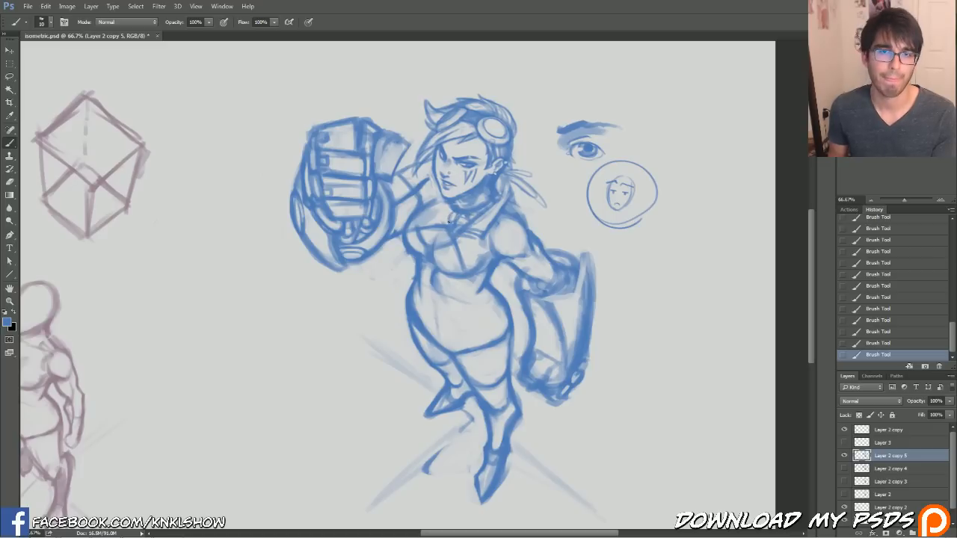
Extend the bodice's center seam down to the waist and draw the jacket front's pointed lower edge.
key("bracketright")
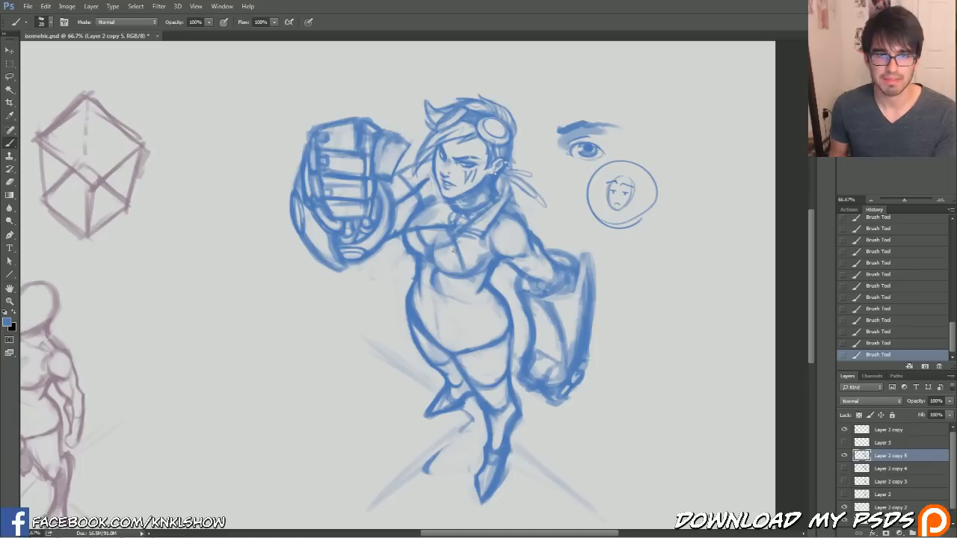
left_click_drag(459, 260, 472, 298)
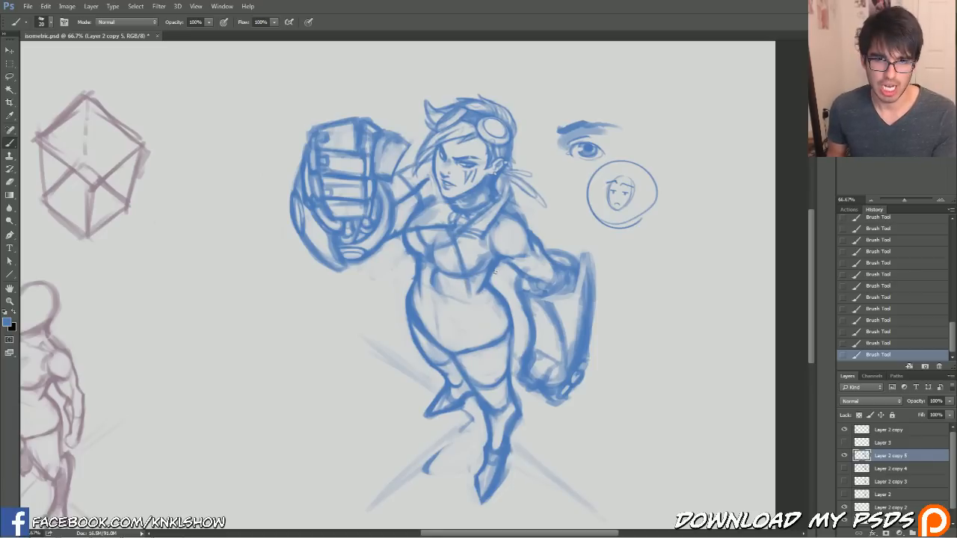
left_click_drag(494, 262, 499, 283)
left_click_drag(471, 290, 482, 302)
left_click_drag(453, 247, 465, 269)
left_click_drag(465, 280, 471, 302)
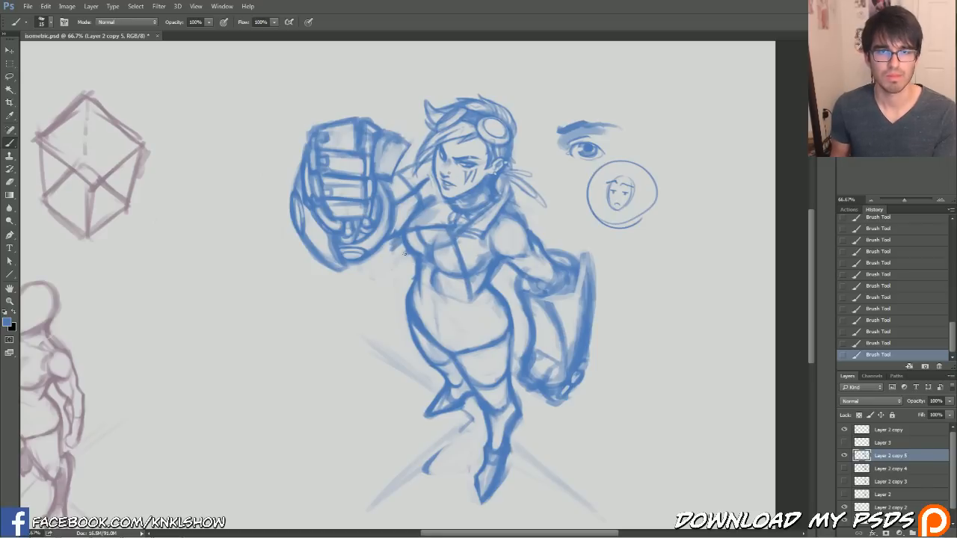
mouse_move(470, 267)
left_mouse_down()
mouse_move(473, 282)
mouse_move(490, 253)
left_mouse_up()
left_click_drag(488, 255, 477, 275)
Sketch the jacket's shoulder and rounded sleeve between the raised gauntlet and the face.
mouse_move(431, 217)
left_mouse_down()
mouse_move(408, 226)
mouse_move(431, 203)
mouse_move(418, 213)
mouse_move(420, 200)
left_mouse_up()
mouse_move(420, 212)
left_mouse_down()
mouse_move(428, 196)
mouse_move(427, 221)
mouse_move(431, 204)
mouse_move(414, 209)
left_mouse_up()
left_click_drag(408, 216, 421, 199)
left_click_drag(415, 205, 425, 191)
left_click_drag(423, 210, 408, 198)
mouse_move(415, 197)
left_mouse_down()
mouse_move(421, 170)
mouse_move(400, 181)
left_mouse_up()
mouse_move(411, 180)
left_mouse_down()
mouse_move(402, 168)
mouse_move(411, 167)
left_mouse_up()
mouse_move(398, 196)
left_mouse_down()
mouse_move(418, 163)
mouse_move(397, 204)
mouse_move(417, 184)
mouse_move(420, 200)
mouse_move(430, 174)
mouse_move(414, 195)
mouse_move(431, 172)
left_mouse_up()
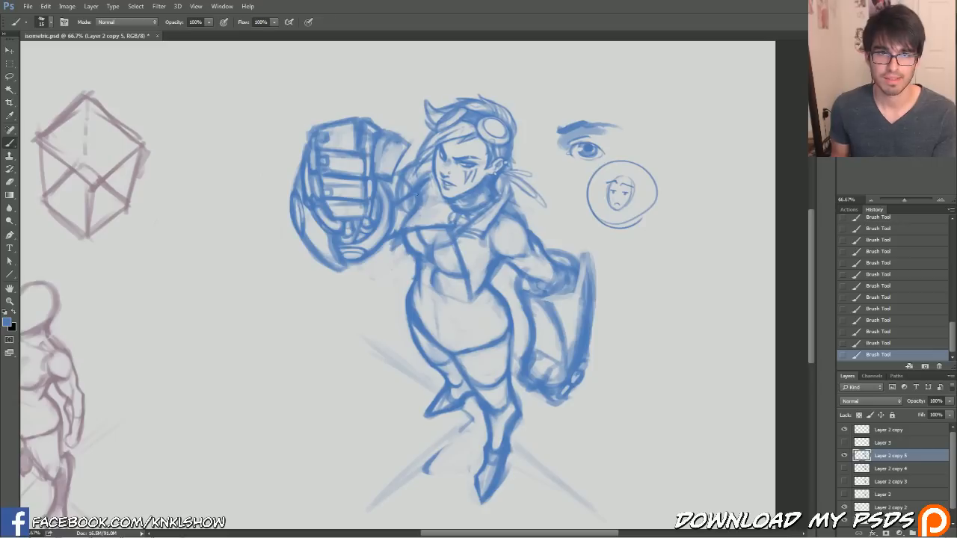
Refine the raised arm's sleeve with curved outlines and darker folds beside the hair.
mouse_move(393, 195)
left_mouse_down()
mouse_move(399, 176)
mouse_move(420, 169)
mouse_move(400, 172)
left_mouse_up()
mouse_move(396, 186)
left_mouse_down()
mouse_move(402, 171)
mouse_move(421, 183)
mouse_move(417, 200)
left_mouse_up()
mouse_move(415, 199)
left_mouse_down()
mouse_move(422, 178)
mouse_move(412, 183)
left_mouse_up()
mouse_move(405, 187)
left_mouse_down()
mouse_move(409, 174)
mouse_move(395, 187)
left_mouse_up()
left_click_drag(393, 201, 396, 188)
mouse_move(390, 198)
left_mouse_down()
mouse_move(394, 185)
mouse_move(434, 181)
mouse_move(419, 182)
left_mouse_up()
mouse_move(428, 196)
left_mouse_down()
mouse_move(434, 179)
mouse_move(413, 184)
mouse_move(433, 174)
left_mouse_up()
left_click_drag(426, 183, 434, 174)
key("bracketleft")
key("bracketleft")
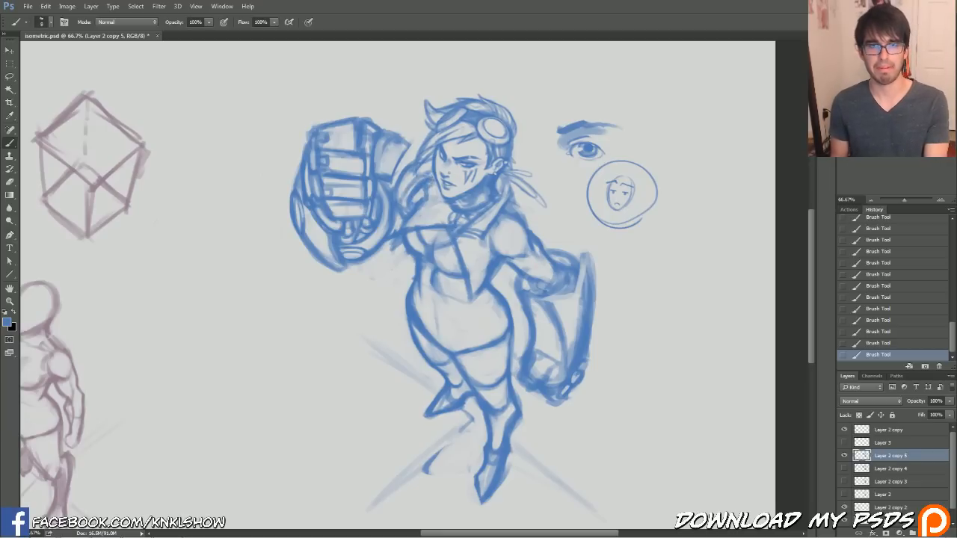
Add small bodice details, remove the trial curve beside the raised gauntlet, and redraw the gauntlet's outer edge.
key("bracketright")
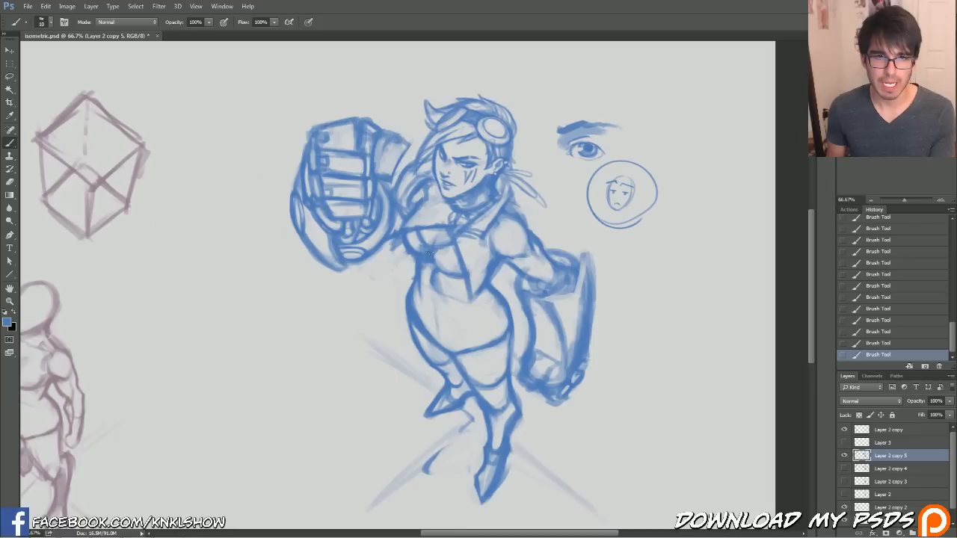
mouse_move(428, 254)
left_mouse_down()
mouse_move(440, 261)
mouse_move(430, 259)
left_mouse_up()
left_click_drag(424, 253, 433, 258)
mouse_move(290, 195)
left_mouse_down()
mouse_move(286, 166)
mouse_move(303, 151)
left_mouse_up()
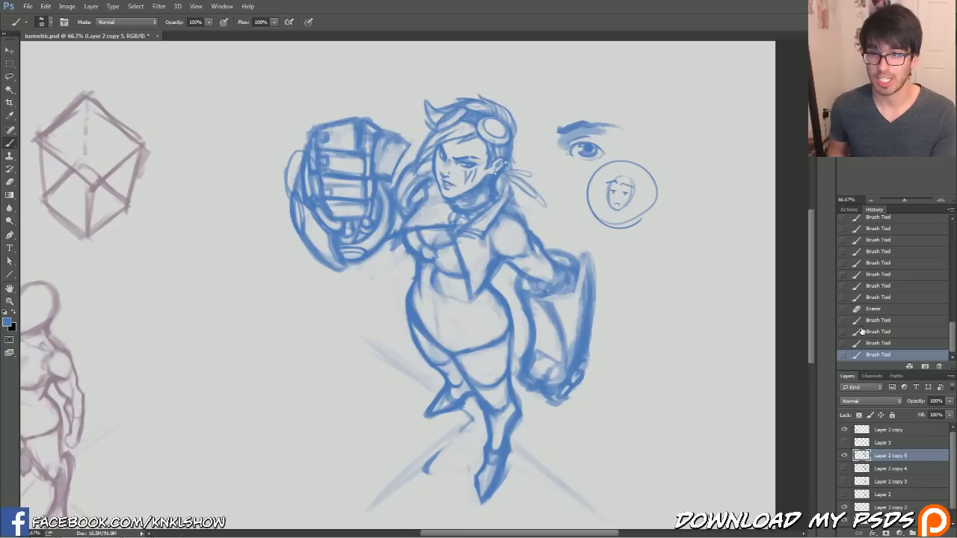
left_click(877, 341)
mouse_move(306, 191)
left_mouse_down()
mouse_move(300, 166)
mouse_move(310, 201)
left_mouse_up()
mouse_move(308, 153)
left_mouse_down()
mouse_move(295, 180)
mouse_move(308, 197)
left_mouse_up()
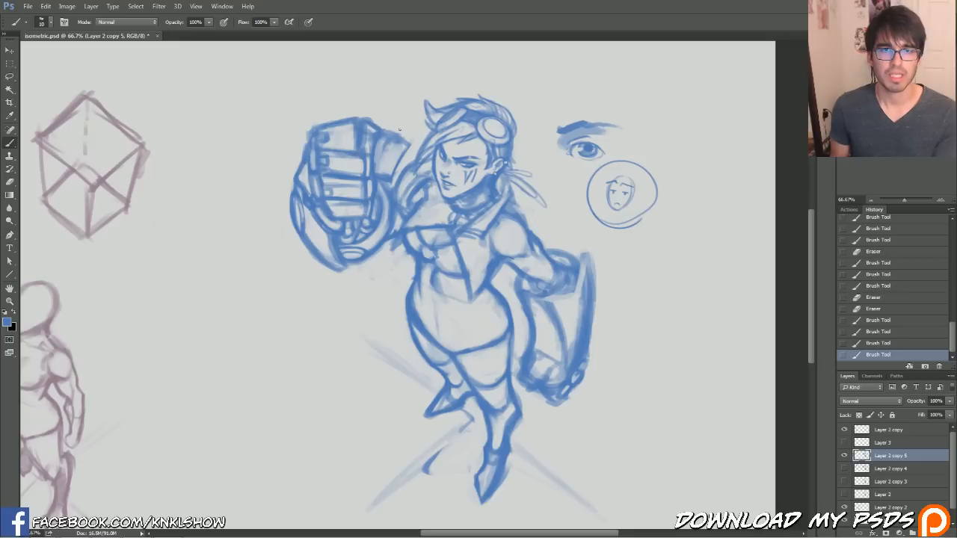
Sketch the angular panel edges on the bodice's front below the bust and clean them up.
left_click_drag(430, 267, 431, 283)
key("]")
mouse_move(431, 275)
left_mouse_down()
mouse_move(434, 284)
mouse_move(438, 275)
left_mouse_up()
mouse_move(435, 280)
left_mouse_down()
mouse_move(441, 273)
mouse_move(426, 275)
mouse_move(415, 243)
mouse_move(434, 273)
left_mouse_up()
left_click_drag(429, 268, 438, 277)
left_click_drag(435, 279, 437, 276)
left_click_drag(433, 268, 437, 275)
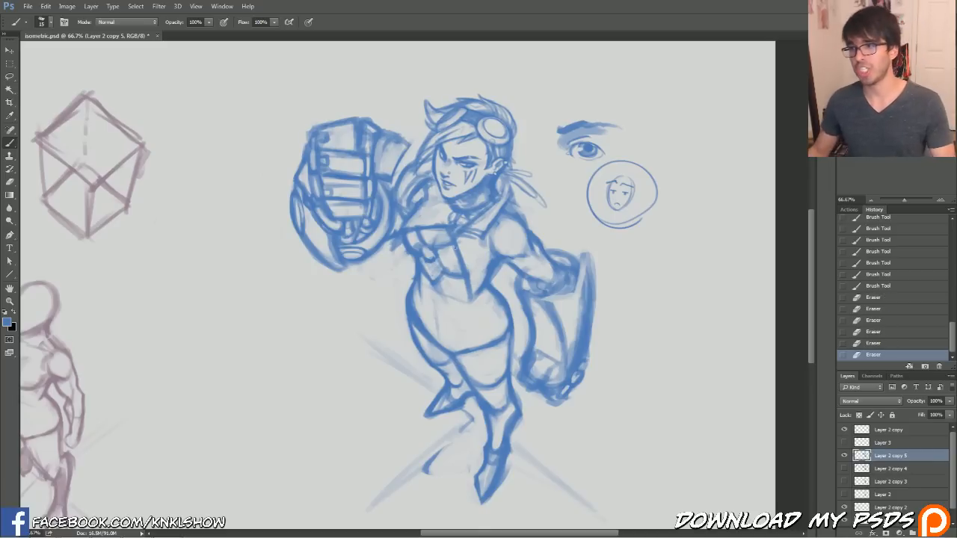
Bring the concept art reference into view and examine the torso costume's corset, belts and jacket.
left_click_drag(956, 210, 701, 107)
scroll(665, 264, "up", 3)
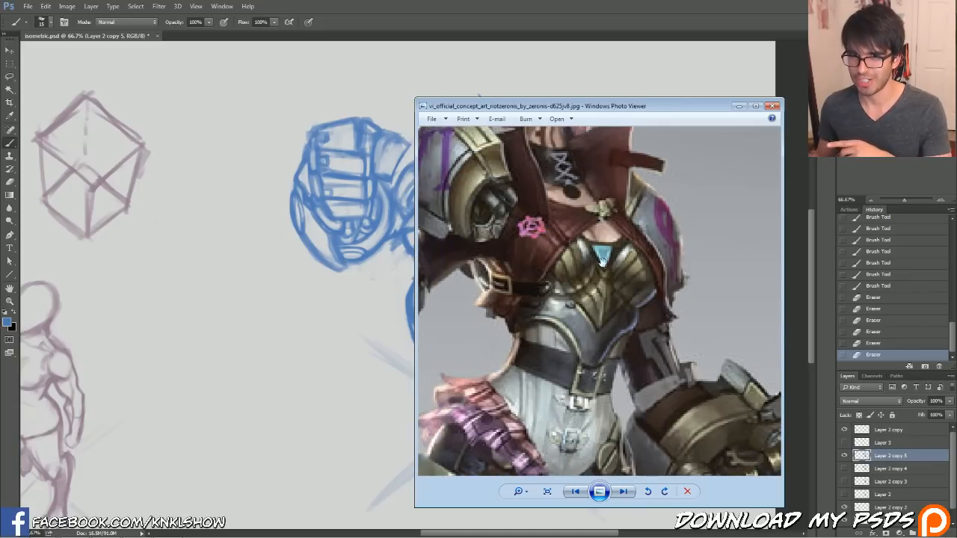
mouse_move(659, 112)
left_mouse_down()
mouse_move(830, 142)
mouse_move(956, 196)
left_mouse_up()
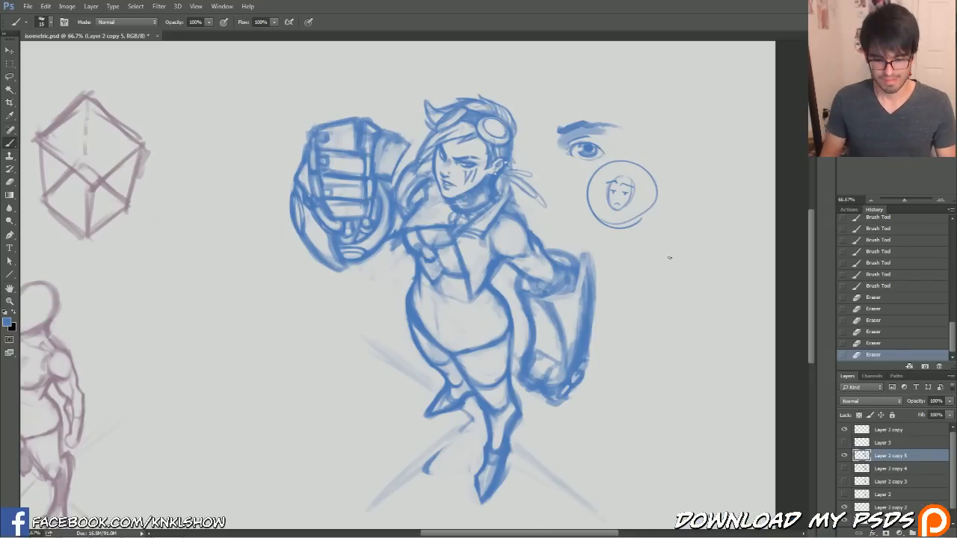
Rework the corset's front plates and lower edge with short drawn and erased strokes.
left_click_drag(431, 251, 435, 260)
mouse_move(434, 256)
left_mouse_down()
mouse_move(431, 282)
mouse_move(431, 258)
mouse_move(438, 263)
left_mouse_up()
left_click_drag(437, 260, 438, 275)
left_click_drag(435, 272, 439, 281)
left_click_drag(435, 278, 440, 284)
left_click_drag(434, 281, 444, 266)
left_click_drag(445, 262, 424, 272)
left_click_drag(429, 268, 423, 275)
left_click_drag(430, 271, 432, 284)
left_click_drag(431, 275, 433, 284)
mouse_move(428, 265)
left_mouse_down()
mouse_move(433, 281)
mouse_move(428, 272)
left_mouse_up()
left_click_drag(429, 275, 432, 285)
left_click_drag(429, 276, 429, 286)
left_click_drag(426, 276, 440, 284)
left_click_drag(437, 280, 444, 284)
left_click_drag(440, 281, 448, 284)
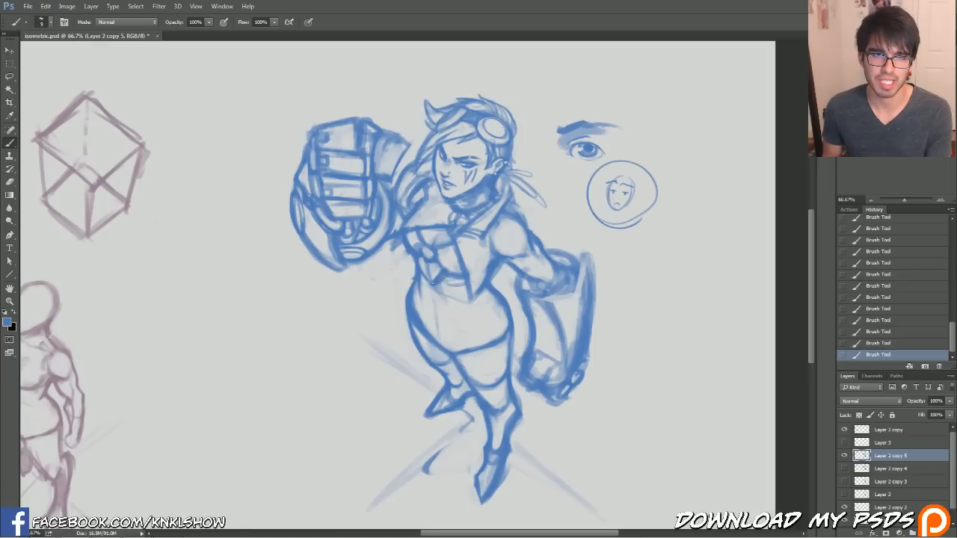
mouse_move(439, 278)
left_mouse_down()
mouse_move(431, 258)
mouse_move(432, 282)
left_mouse_up()
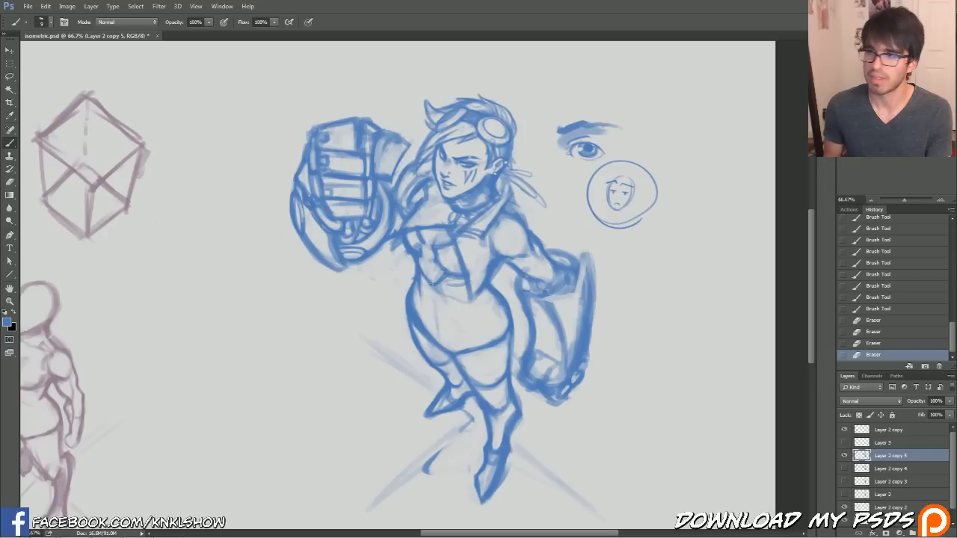
Define the corset's crossing panel lines below the neckline and strengthen its bottom band at the waist.
left_click_drag(419, 233, 425, 244)
left_click_drag(422, 232, 437, 244)
mouse_move(433, 232)
left_mouse_down()
mouse_move(442, 243)
mouse_move(425, 256)
left_mouse_up()
left_click_drag(425, 257, 428, 265)
left_click_drag(429, 265, 428, 251)
left_click_drag(426, 245, 430, 254)
mouse_move(429, 247)
left_mouse_down()
mouse_move(463, 285)
mouse_move(435, 297)
mouse_move(421, 283)
mouse_move(465, 286)
mouse_move(448, 292)
left_mouse_up()
key("bracketleft")
left_click_drag(442, 298, 426, 282)
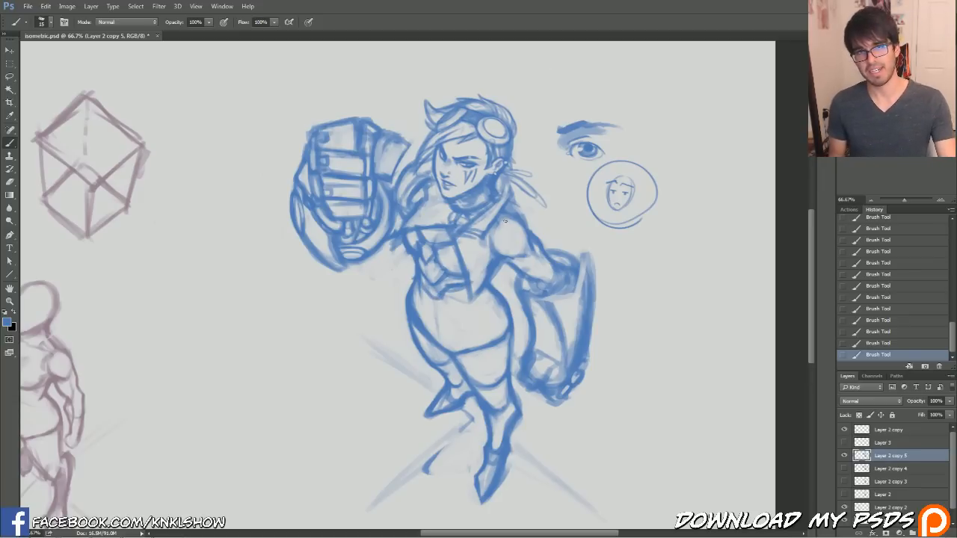
Flip the canvas horizontally and touch up the corset's panel details.
key("ctrl+shift+h")
scroll(546, 289, "left", 10)
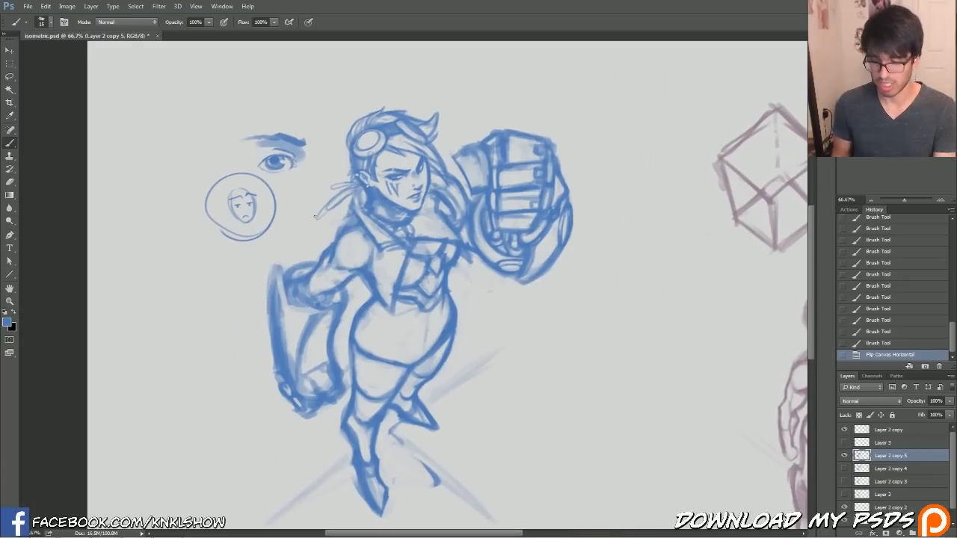
left_click_drag(433, 258, 437, 254)
mouse_move(435, 258)
left_mouse_down()
mouse_move(431, 271)
mouse_move(431, 260)
left_mouse_up()
mouse_move(432, 256)
left_mouse_down()
mouse_move(424, 264)
mouse_move(412, 245)
mouse_move(436, 253)
left_mouse_up()
key("bracketright")
key("bracketleft")
Draw long, wispy, curling strands to fill out the tied hair behind the character's head.
key("b")
left_click_drag(350, 188, 321, 214)
left_click_drag(346, 193, 302, 224)
left_click_drag(344, 196, 293, 229)
left_click_drag(337, 228, 290, 225)
mouse_move(342, 211)
left_mouse_down()
mouse_move(289, 241)
mouse_move(300, 246)
mouse_move(336, 217)
mouse_move(348, 179)
mouse_move(334, 166)
mouse_move(352, 181)
mouse_move(336, 163)
left_mouse_up()
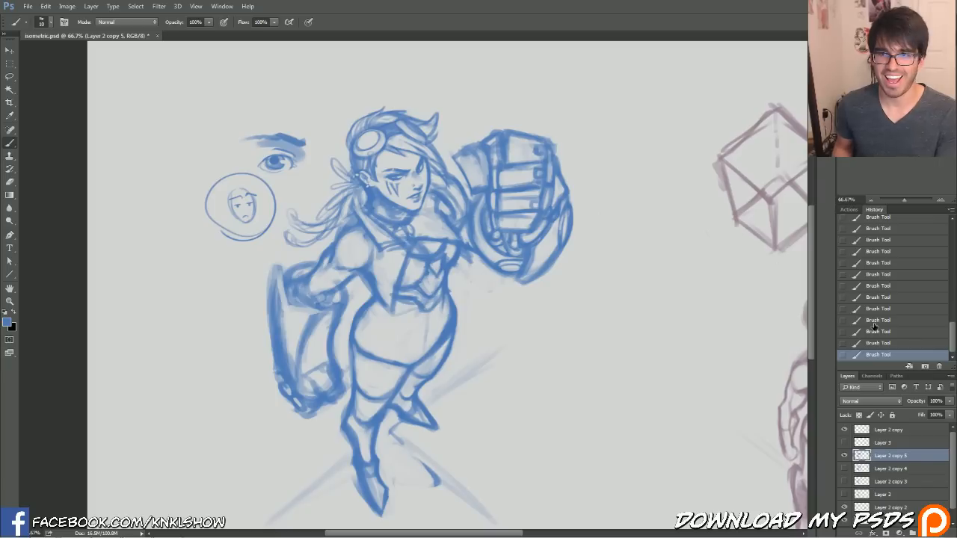
Step back and forth through the hair strokes to compare versions, and add another strand near the ear.
key("ctrl+alt+z")
key("ctrl+alt+z")
key("ctrl+alt+z")
key("ctrl+shift+z")
key("ctrl+shift+z")
key("ctrl+shift+z")
left_click_drag(350, 181, 320, 195)
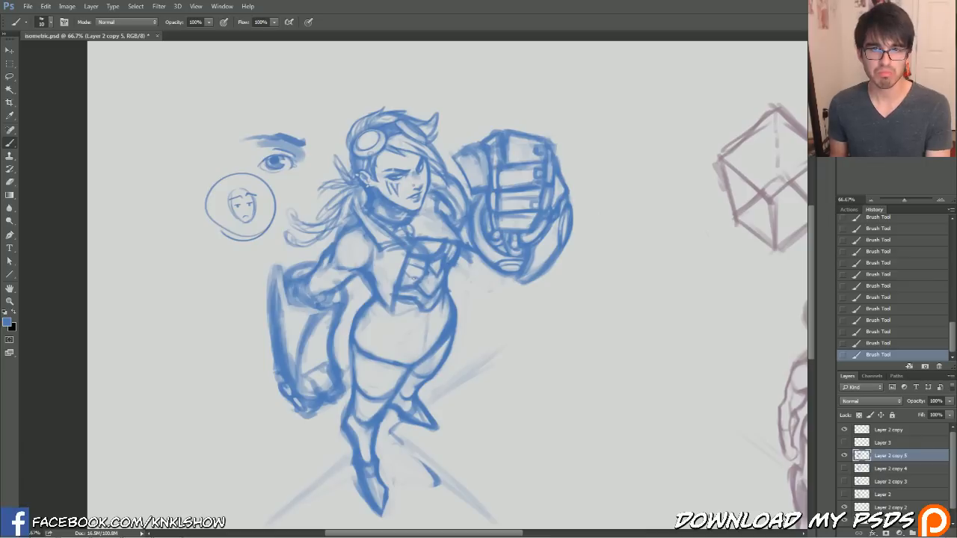
Erase stray marks along the bodice's upper edge near the raised arm.
left_click_drag(442, 248, 446, 243)
left_click_drag(443, 245, 448, 240)
left_click_drag(445, 241, 448, 237)
left_click_drag(449, 239, 444, 236)
left_click_drag(445, 239, 439, 236)
left_click_drag(441, 238, 436, 236)
left_click_drag(440, 237, 436, 236)
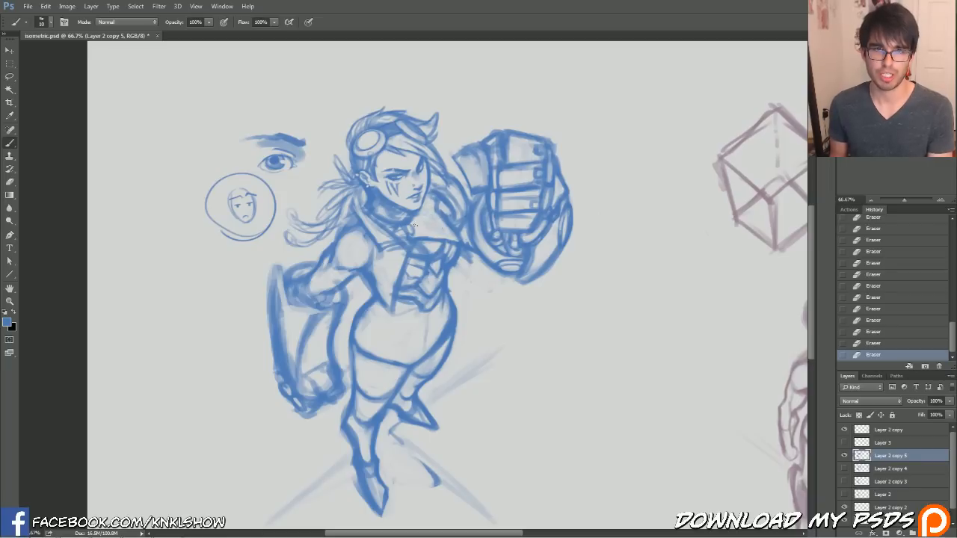
Add strokes to the jacket beside the collar and flip the canvas horizontally back to its original orientation.
left_click_drag(430, 213, 446, 224)
mouse_move(431, 214)
left_mouse_down()
mouse_move(447, 226)
mouse_move(444, 210)
mouse_move(277, 284)
left_mouse_up()
key("ctrl+shift+h")
left_click_drag(549, 260, 474, 254)
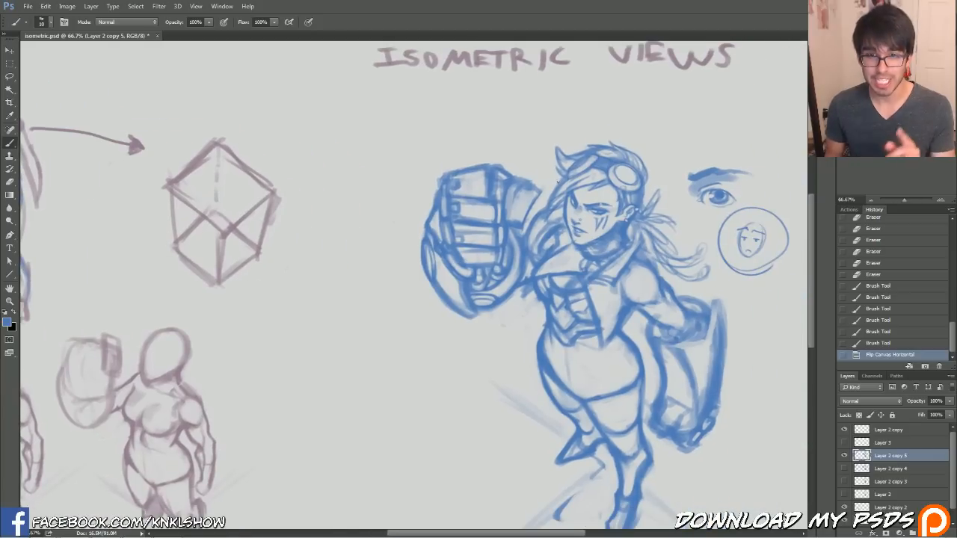
Clean up and retouch the shoulder lines between the raised gauntlet and the hair, stepping back in the history.
key("e")
left_click_drag(555, 238, 552, 228)
mouse_move(549, 224)
left_mouse_down()
mouse_move(559, 234)
mouse_move(557, 223)
mouse_move(548, 242)
left_mouse_up()
mouse_move(548, 240)
left_mouse_down()
mouse_move(547, 255)
mouse_move(543, 237)
left_mouse_up()
mouse_move(547, 240)
left_mouse_down()
mouse_move(548, 252)
mouse_move(540, 229)
left_mouse_up()
mouse_move(533, 226)
left_mouse_down()
mouse_move(549, 246)
mouse_move(547, 238)
left_mouse_up()
left_click(905, 331)
Redraw the jacket's shoulder edge beside the face, and add strokes down to the collar flap with a slightly larger brush.
left_click_drag(536, 224, 559, 215)
mouse_move(537, 226)
left_mouse_down()
mouse_move(552, 218)
mouse_move(547, 238)
left_mouse_up()
key("]")
mouse_move(542, 233)
left_mouse_down()
mouse_move(549, 250)
mouse_move(572, 243)
left_mouse_up()
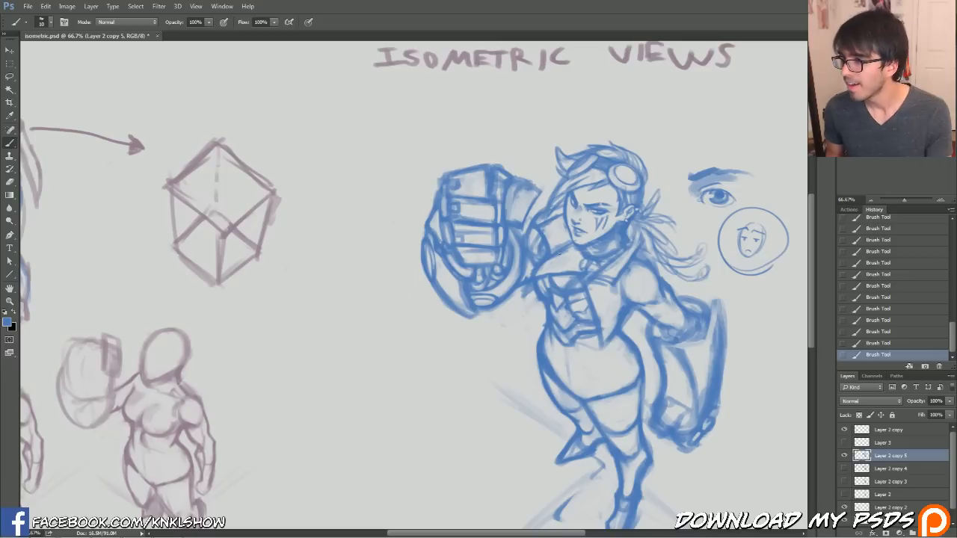
left_click_drag(561, 255, 577, 258)
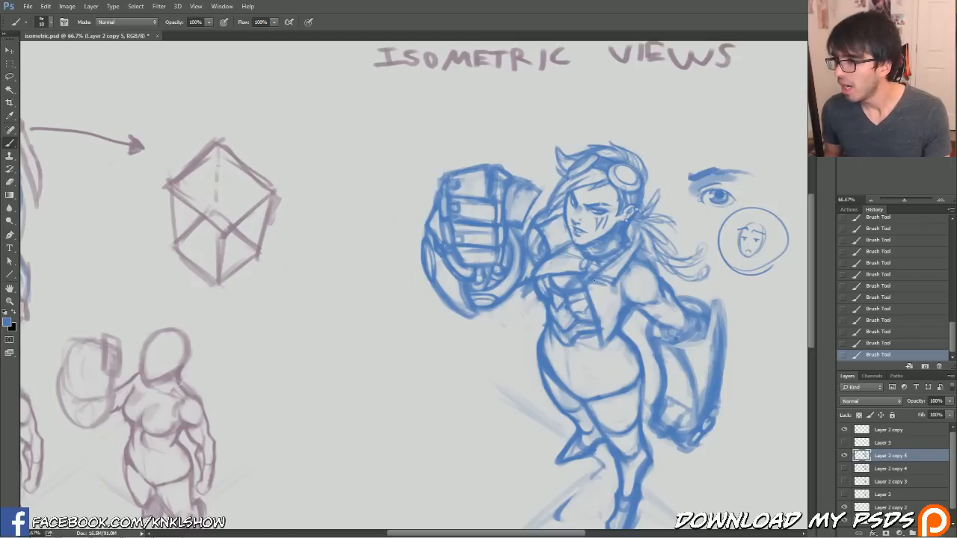
Draw a seam down the jacket's front panel and add short dark accents near its lower edge.
left_click_drag(602, 283, 607, 314)
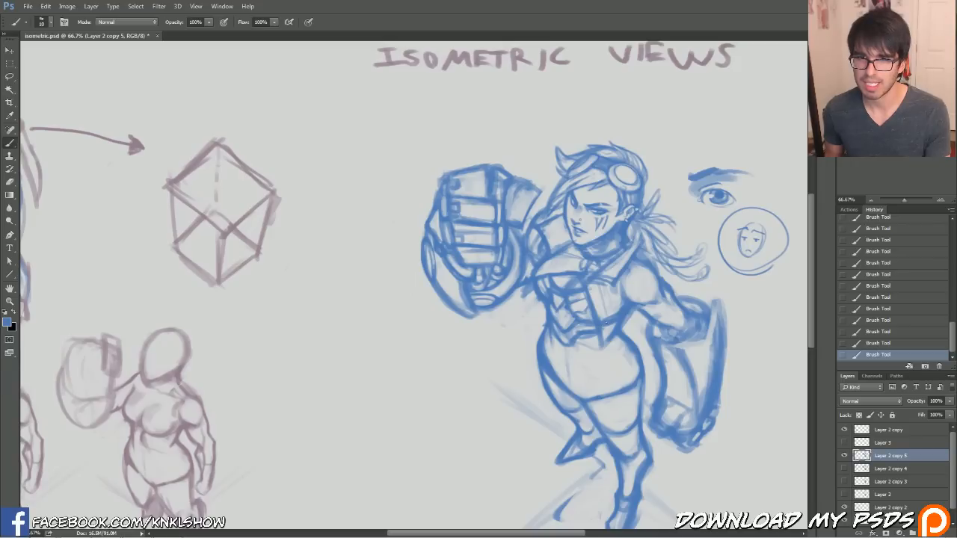
left_click_drag(620, 305, 617, 314)
left_click_drag(617, 311, 612, 326)
left_click_drag(615, 312, 611, 323)
mouse_move(614, 312)
left_mouse_down()
mouse_move(612, 320)
mouse_move(603, 311)
mouse_move(599, 329)
left_mouse_up()
Draw curved bands wrapping around the waist and hips below the corset, using a smaller brush for the lower ones.
mouse_move(597, 289)
left_mouse_down()
mouse_move(584, 266)
mouse_move(548, 291)
left_mouse_up()
key("[")
left_click_drag(538, 283, 551, 293)
left_click_drag(540, 286, 583, 302)
left_click_drag(571, 302, 600, 297)
mouse_move(541, 287)
left_mouse_down()
mouse_move(562, 303)
mouse_move(601, 298)
left_mouse_up()
mouse_move(595, 299)
left_mouse_down()
mouse_move(598, 286)
mouse_move(610, 308)
mouse_move(619, 299)
left_mouse_up()
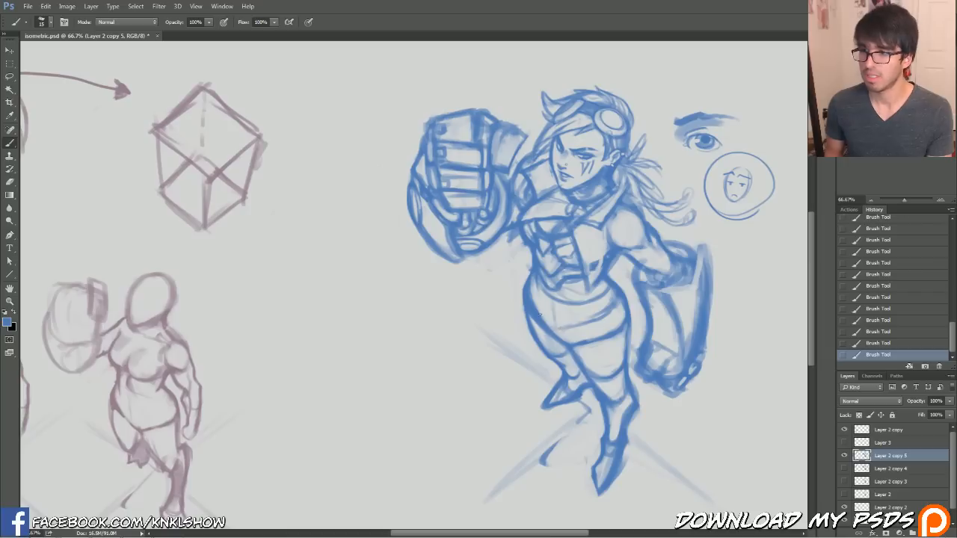
Block in a solid pouch shape on the outer hip below the raised gauntlet with a larger brush.
key("]")
mouse_move(523, 301)
left_mouse_down()
mouse_move(520, 312)
mouse_move(519, 294)
left_mouse_up()
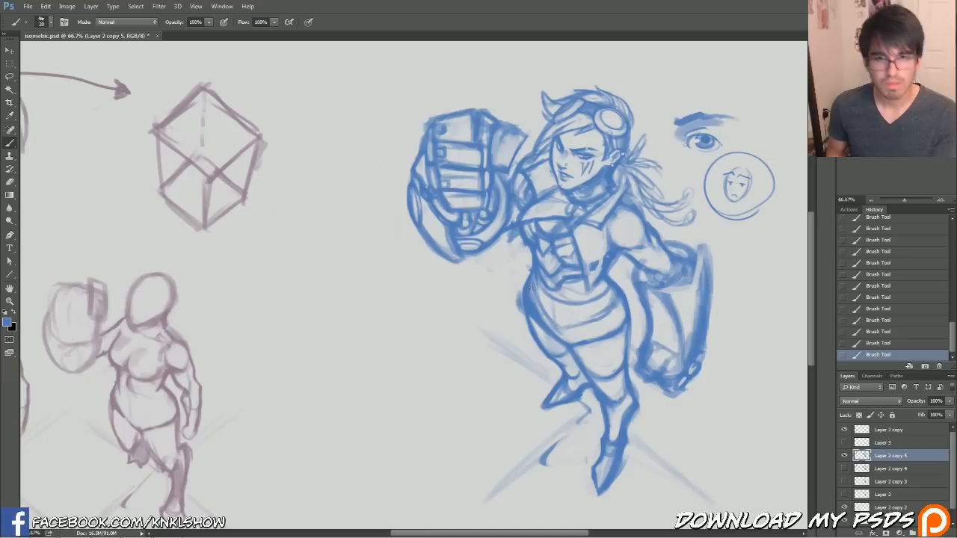
mouse_move(526, 300)
left_mouse_down()
mouse_move(516, 282)
mouse_move(527, 277)
left_mouse_up()
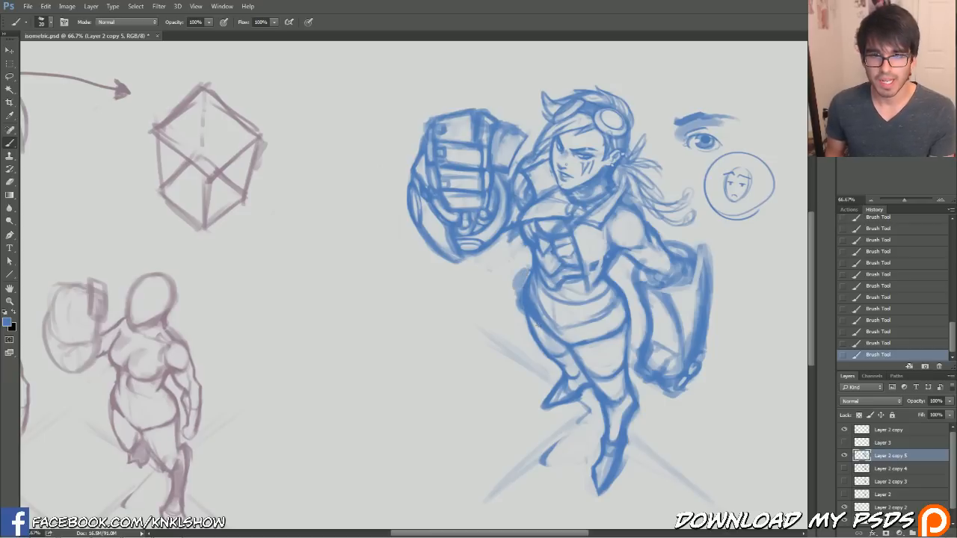
left_click_drag(514, 290, 533, 264)
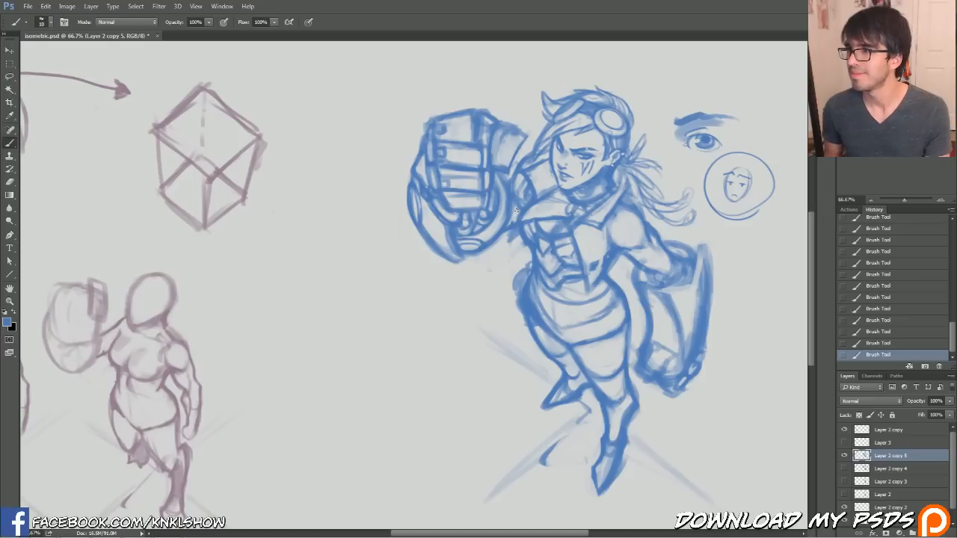
Try carving the hip shape into separate pouches with the eraser, and step the history back to before the erasing.
key("e")
left_click_drag(534, 318, 531, 320)
left_click_drag(525, 306, 520, 297)
left_click_drag(521, 289, 522, 279)
left_click_drag(524, 278, 523, 285)
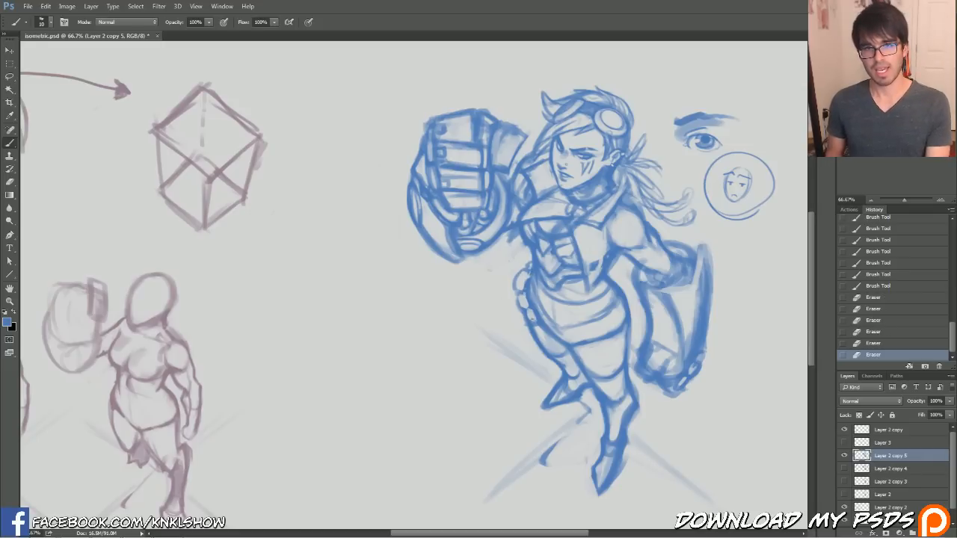
left_click(894, 264)
left_click(892, 241)
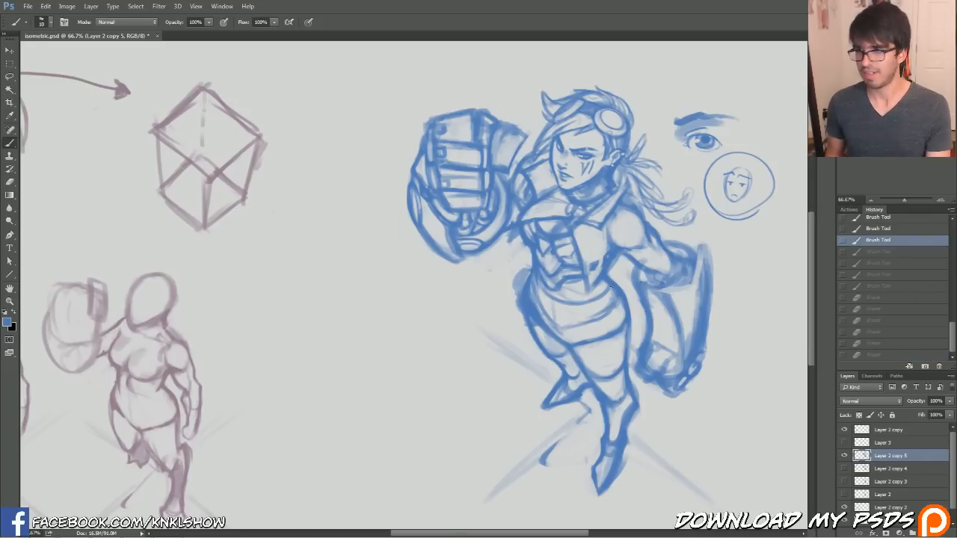
Outline a row of small boxy pouches along the outer hip and connect them to the belt line.
mouse_move(535, 320)
left_mouse_down()
mouse_move(528, 327)
mouse_move(516, 312)
mouse_move(525, 327)
mouse_move(510, 317)
mouse_move(510, 292)
mouse_move(525, 272)
left_mouse_up()
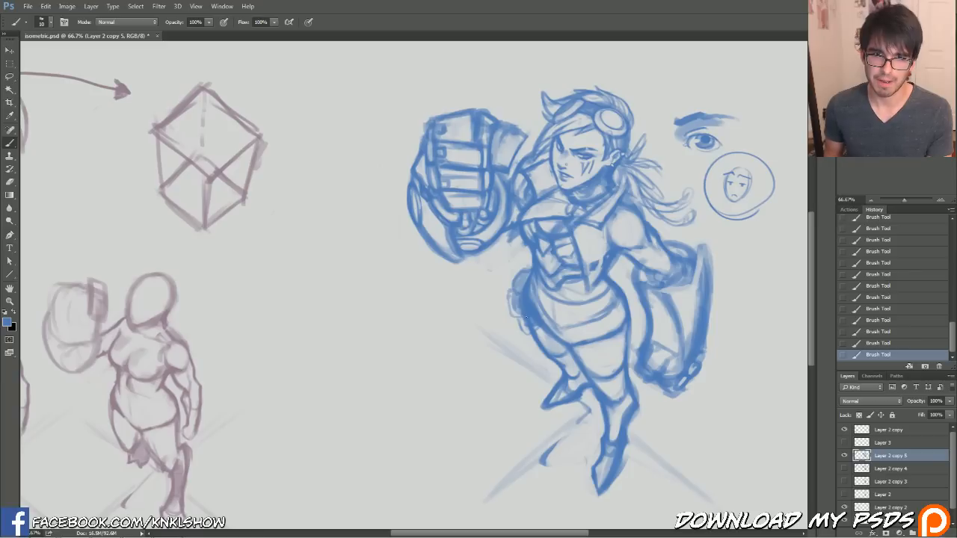
mouse_move(526, 275)
left_mouse_down()
mouse_move(520, 304)
mouse_move(536, 321)
mouse_move(528, 296)
mouse_move(530, 307)
left_mouse_up()
left_click_drag(525, 305, 539, 320)
mouse_move(528, 321)
left_mouse_down()
mouse_move(538, 322)
mouse_move(514, 303)
mouse_move(534, 289)
mouse_move(519, 275)
left_mouse_up()
mouse_move(519, 275)
left_mouse_down()
mouse_move(527, 271)
mouse_move(516, 291)
left_mouse_up()
left_click_drag(526, 272, 530, 282)
left_click_drag(516, 289, 531, 289)
mouse_move(522, 283)
left_mouse_down()
mouse_move(510, 299)
mouse_move(512, 291)
left_mouse_up()
mouse_move(512, 288)
left_mouse_down()
mouse_move(525, 265)
mouse_move(517, 290)
mouse_move(529, 286)
mouse_move(553, 326)
left_mouse_up()
Add thicker curved fold and belt strokes across the waist just below the corset.
mouse_move(542, 294)
left_mouse_down()
mouse_move(564, 308)
mouse_move(554, 311)
left_mouse_up()
key("]")
left_click_drag(546, 304, 562, 314)
left_click_drag(549, 303, 588, 307)
left_click_drag(574, 301, 586, 304)
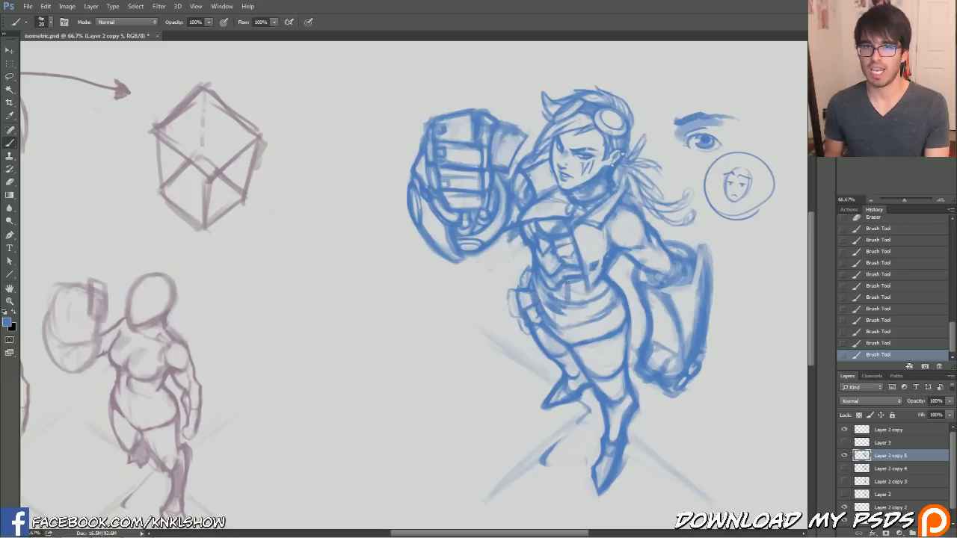
left_click_drag(543, 282, 545, 298)
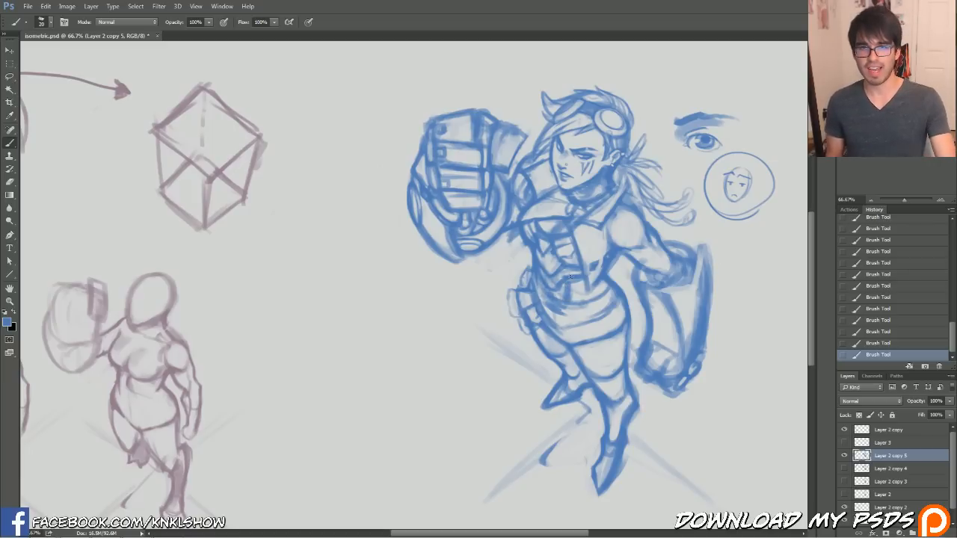
Erase a spot along the face's edge near the chin, and redraw the contour there with a much smaller brush.
key("ctrl+minus")
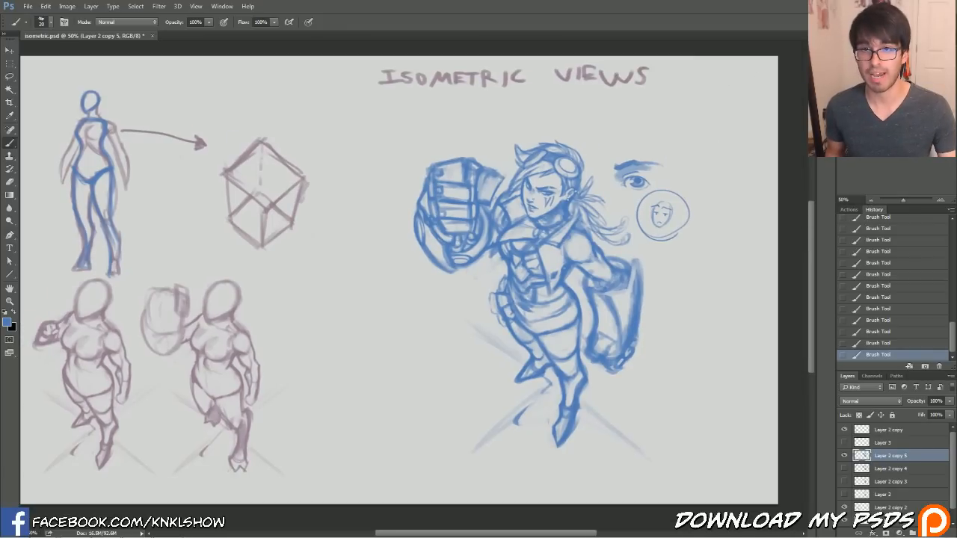
left_click_drag(748, 113, 777, 123)
key("ctrl+plus")
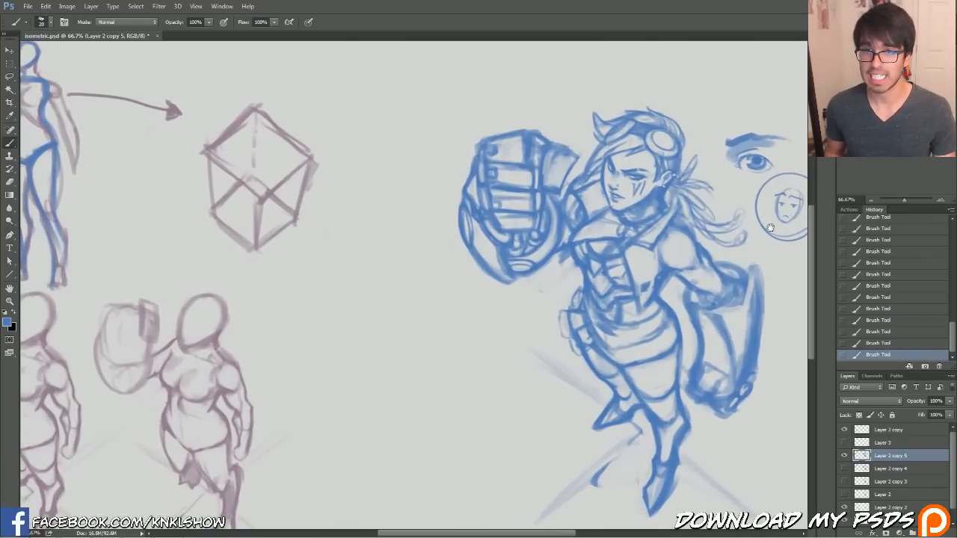
key("ctrl+plus")
left_click_drag(591, 257, 413, 325)
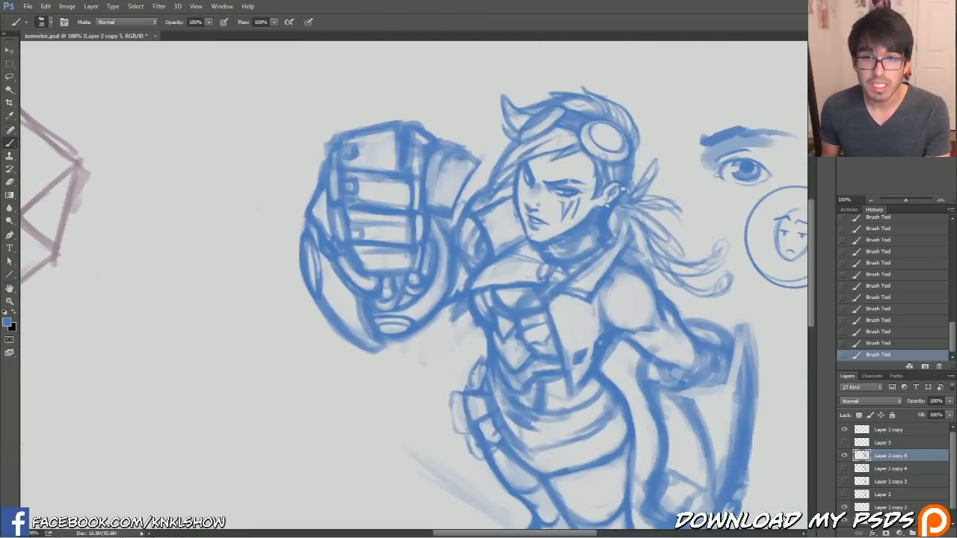
key("e")
left_click(532, 236)
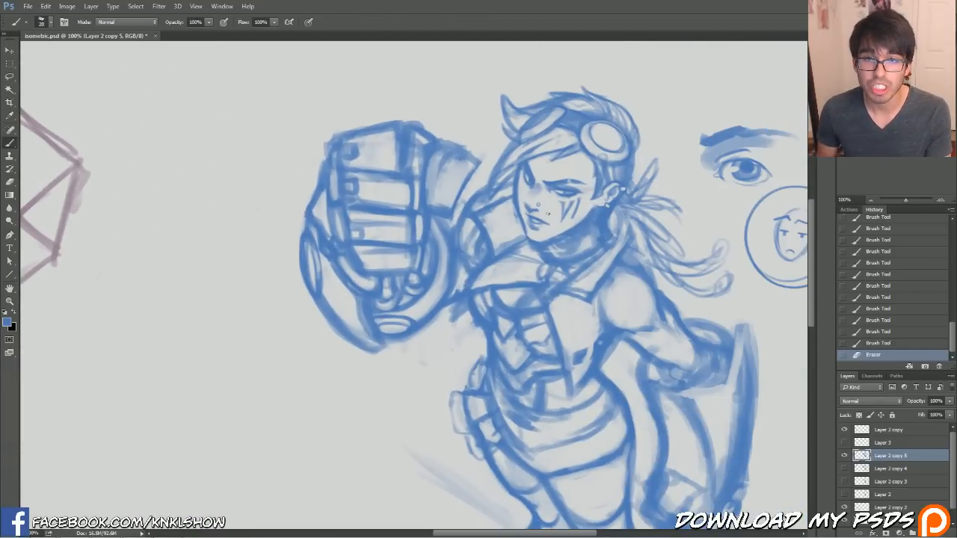
key("bracketleft")
key("bracketleft")
key("bracketleft")
left_click_drag(516, 234, 525, 240)
left_click_drag(519, 234, 526, 241)
Test a textured brush at size 200 with broad blue strokes beside the figure, and revert the history to before them.
left_click(870, 200)
left_click_drag(695, 294, 671, 245)
left_click_drag(653, 281, 622, 266)
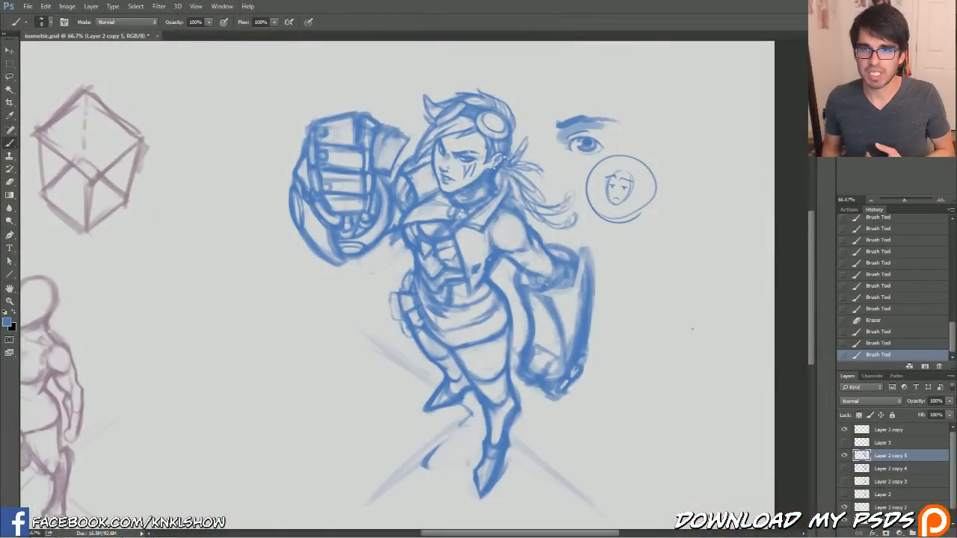
right_click(677, 317)
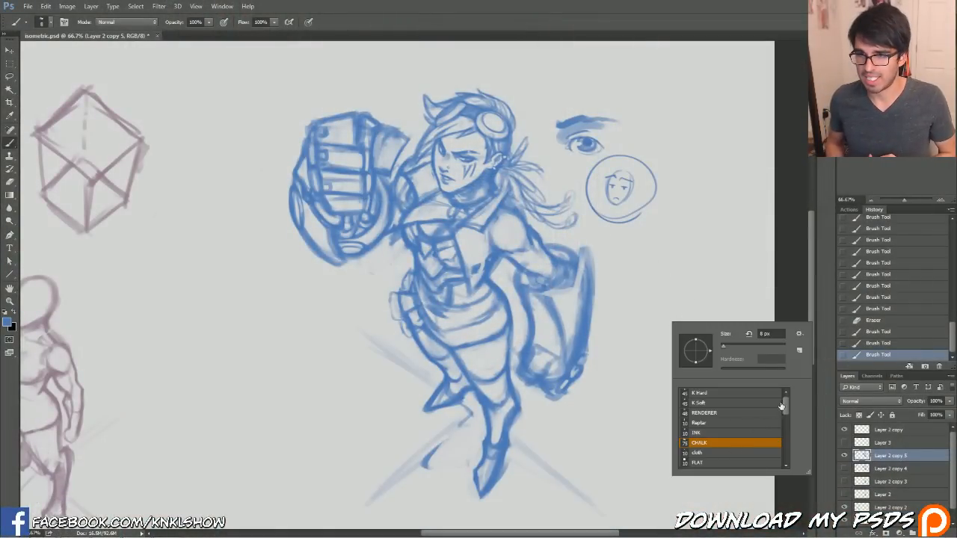
left_click(716, 223)
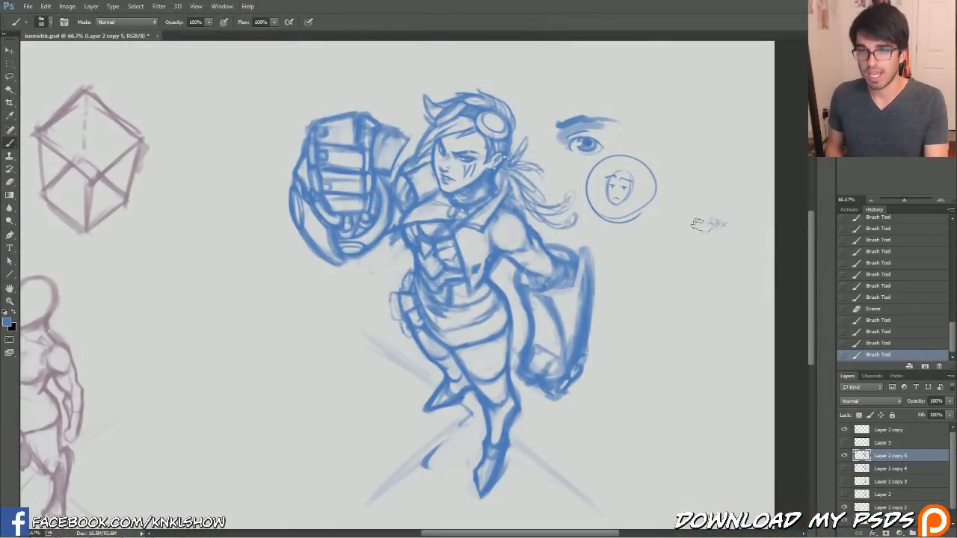
mouse_move(713, 222)
left_mouse_down()
mouse_move(686, 273)
mouse_move(671, 352)
mouse_move(722, 221)
mouse_move(661, 344)
mouse_move(741, 184)
mouse_move(696, 232)
mouse_move(743, 147)
left_mouse_up()
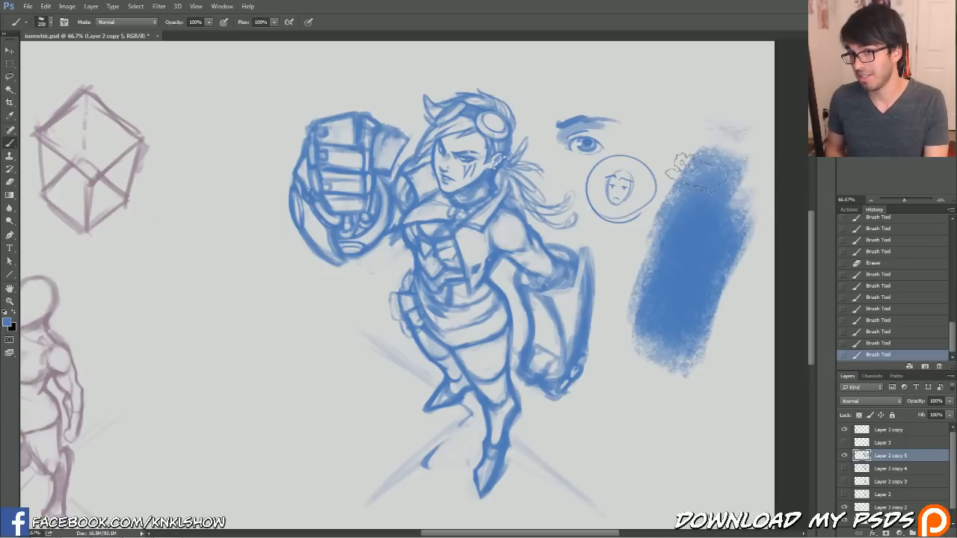
left_click_drag(697, 173, 722, 124)
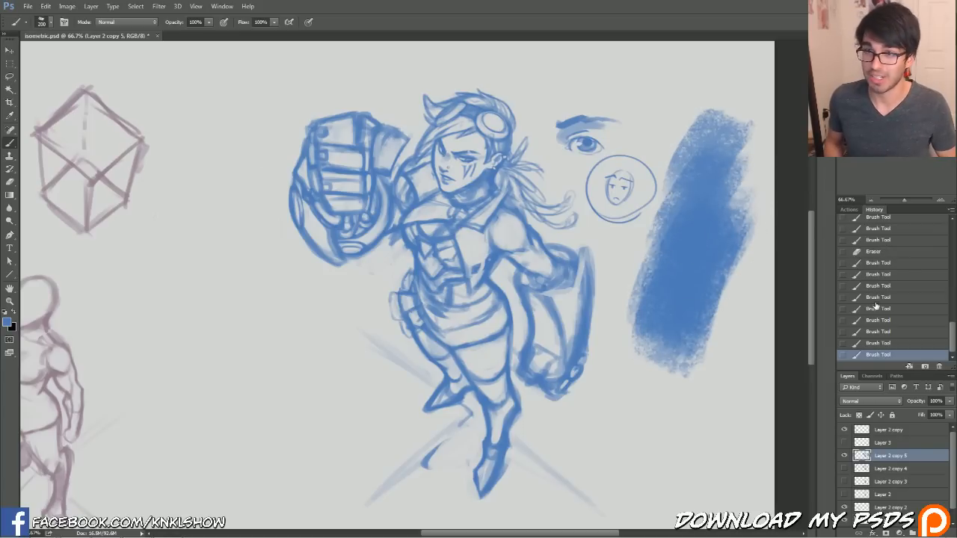
left_click(874, 252)
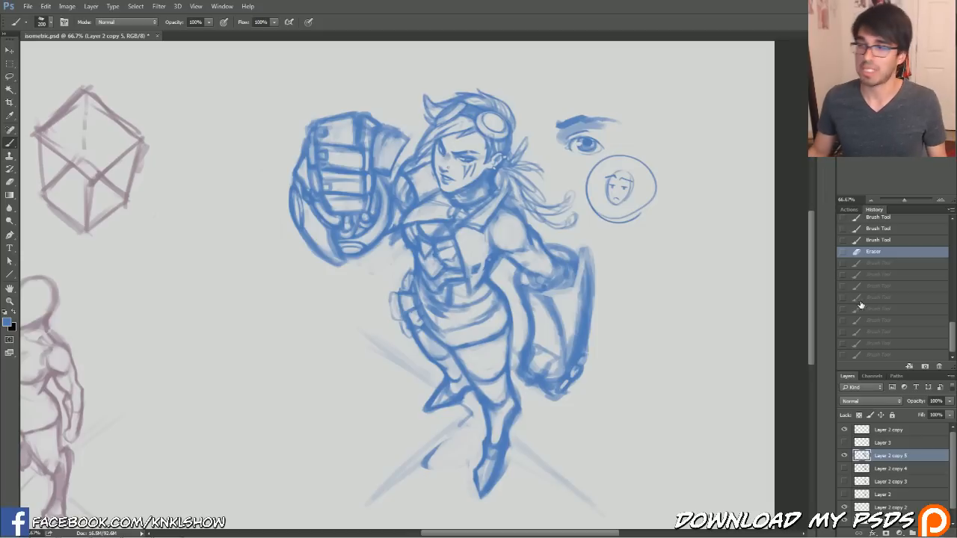